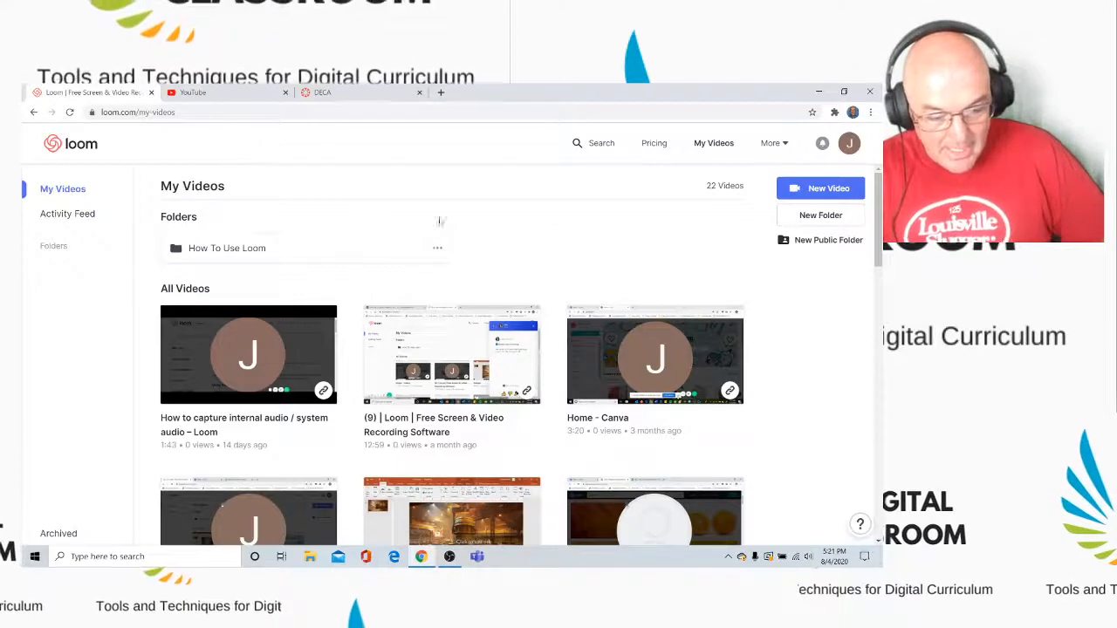
- Check the installed browser extensions, and open Loom's recorder for a new video without granting the microphone permission
click(834, 113)
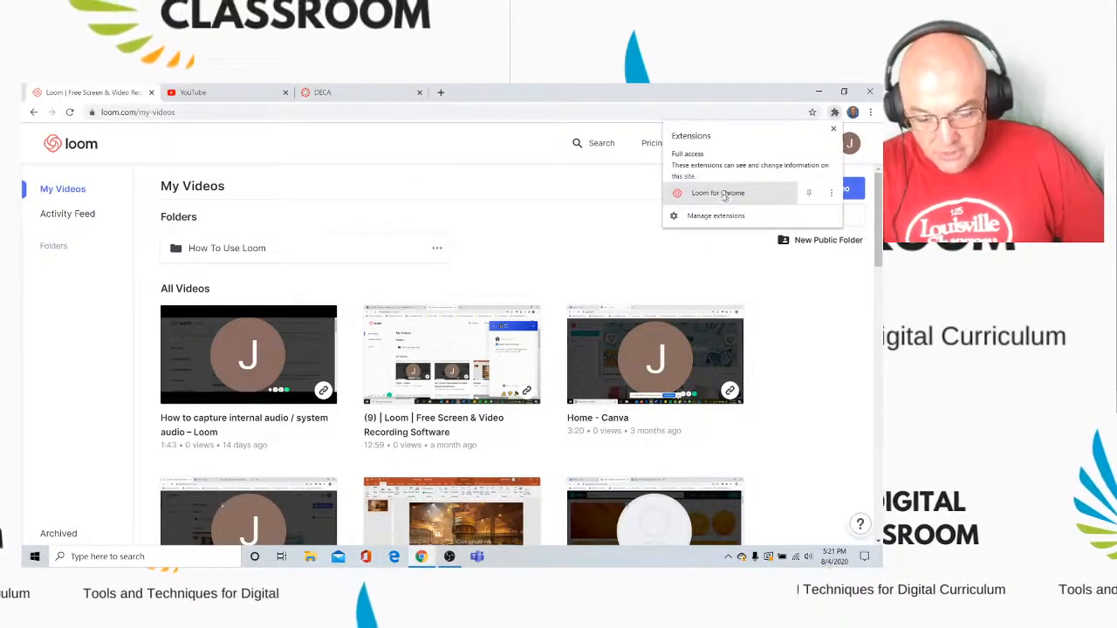
click(740, 100)
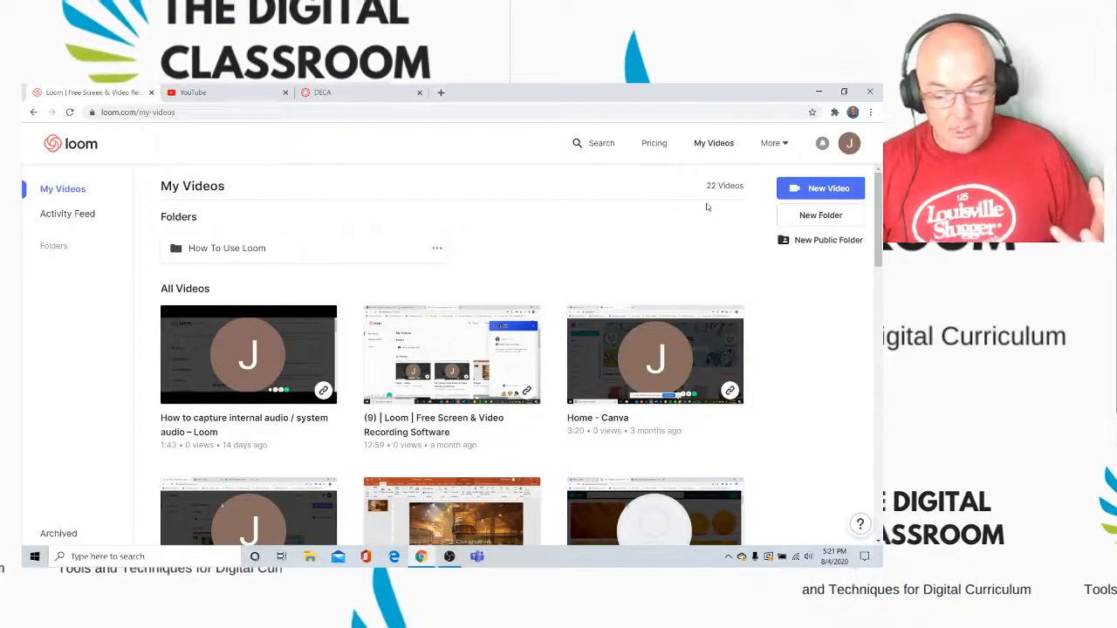
click(806, 190)
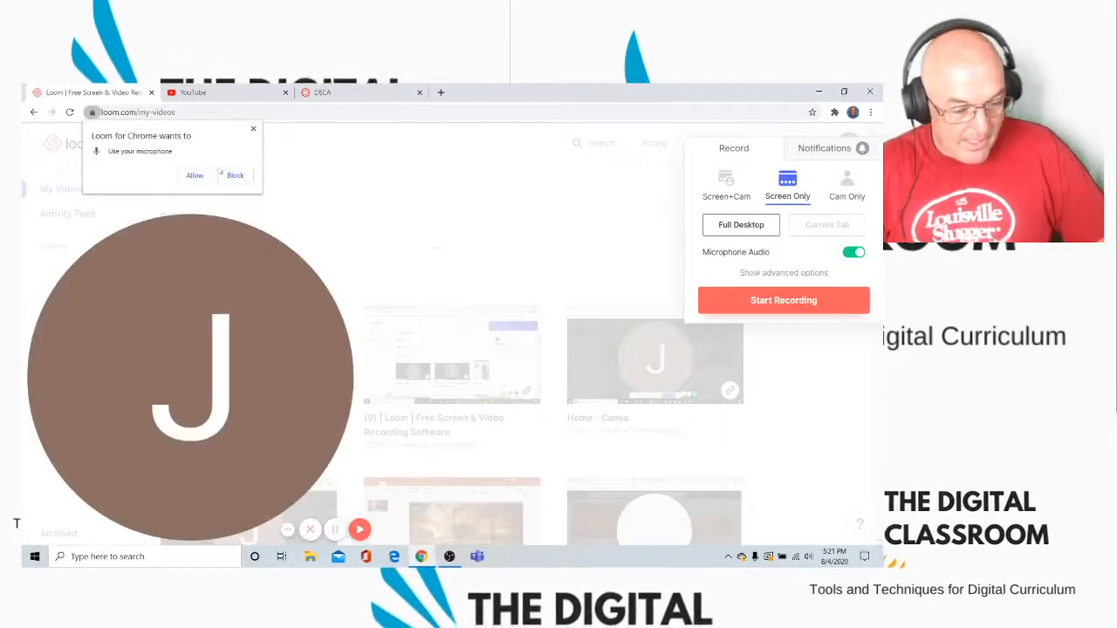
click(254, 130)
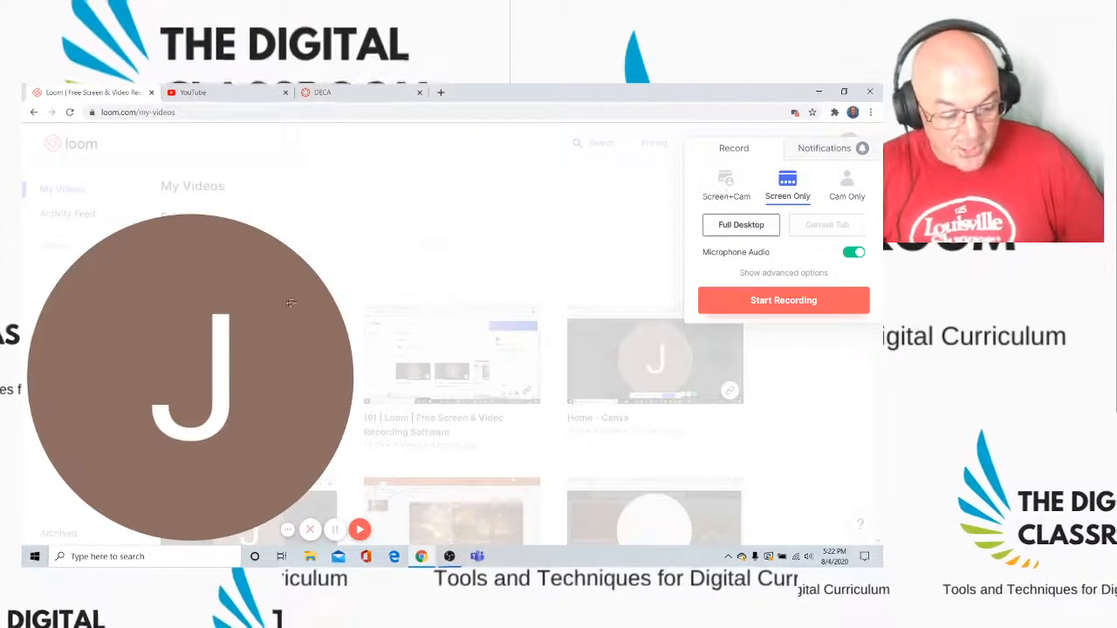
- Examine the recorder's advanced options for Screen Only mode, collapse them and close the recorder
mouse_move(183, 402)
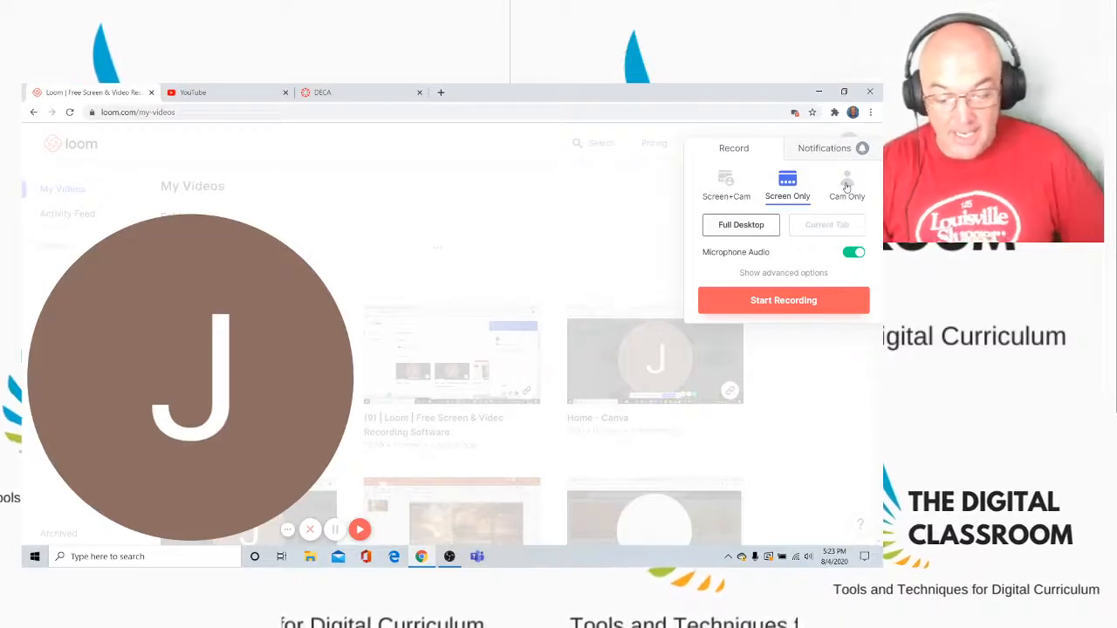
click(785, 274)
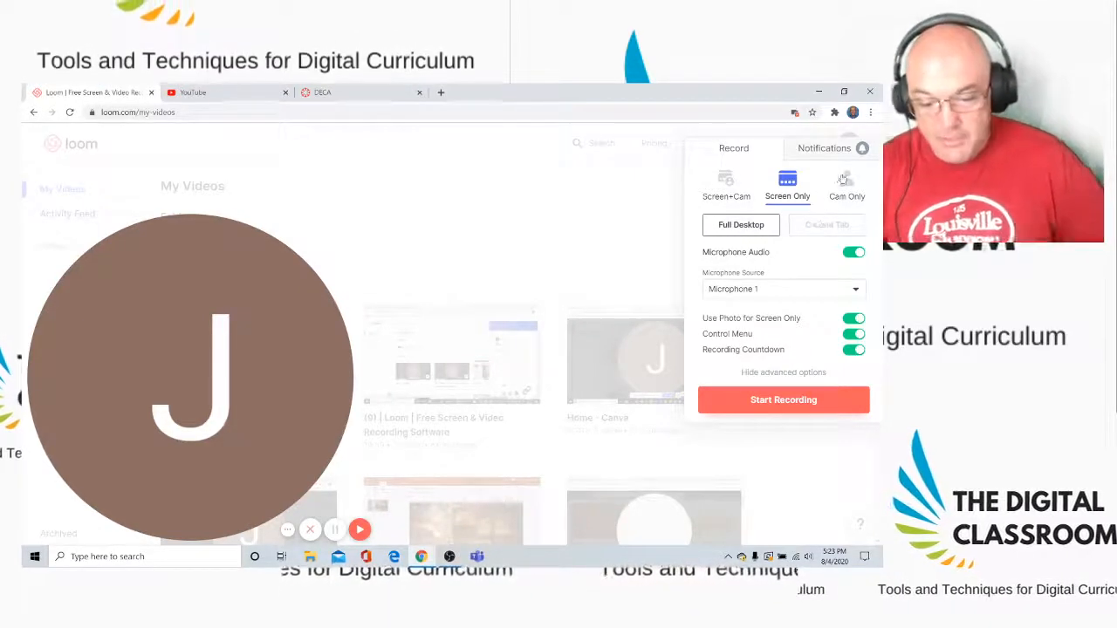
click(772, 373)
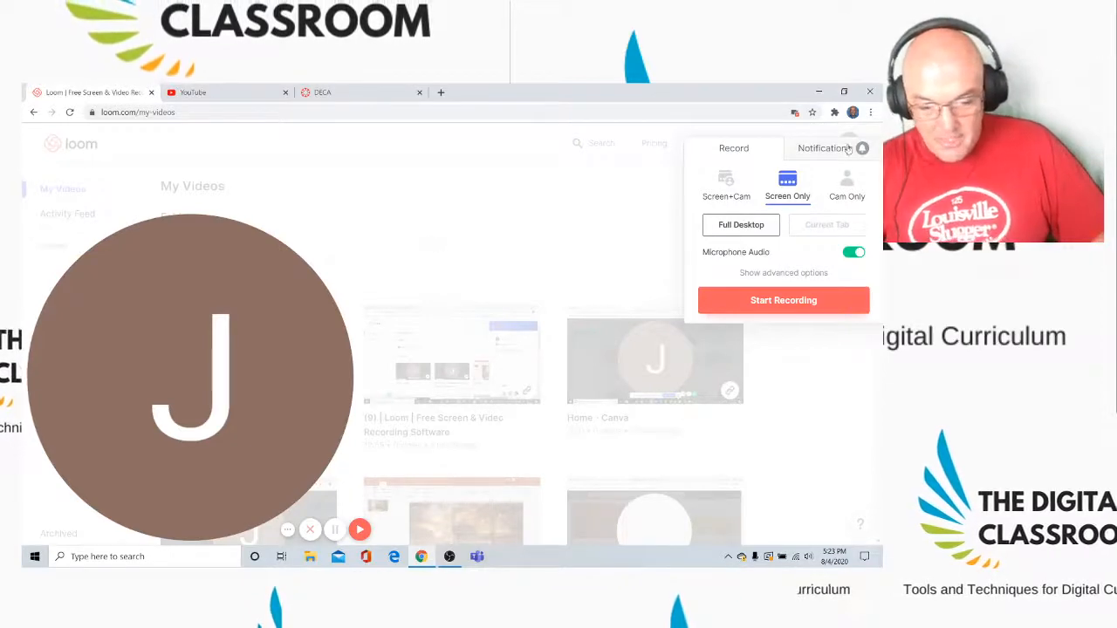
click(515, 192)
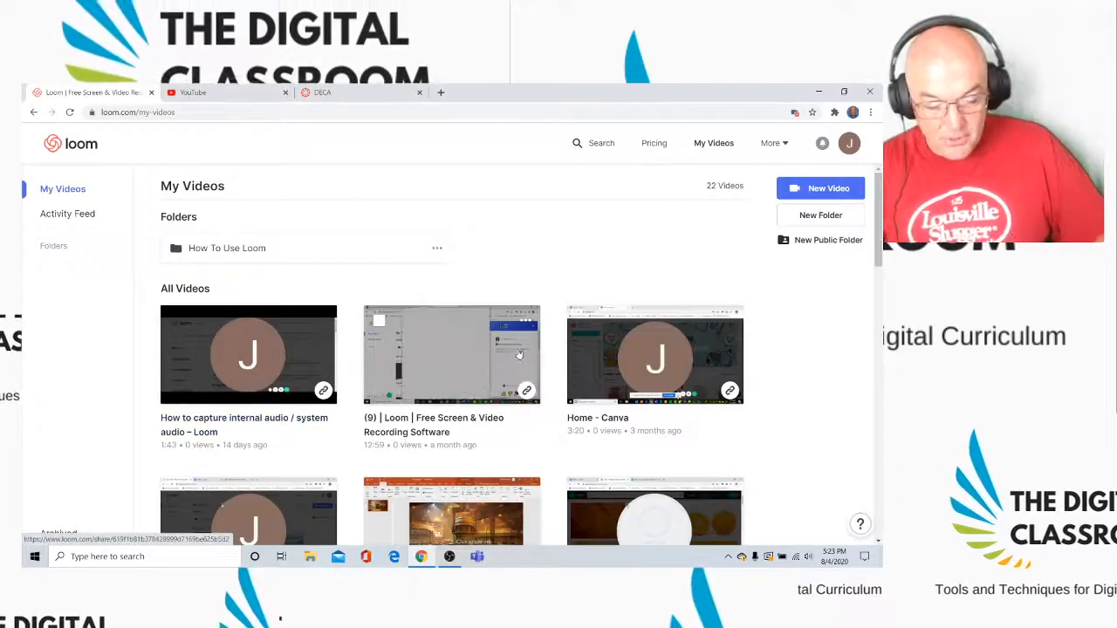
- Copy the share link of the Home - Canva video and review the editing and sharing options on its page
click(637, 351)
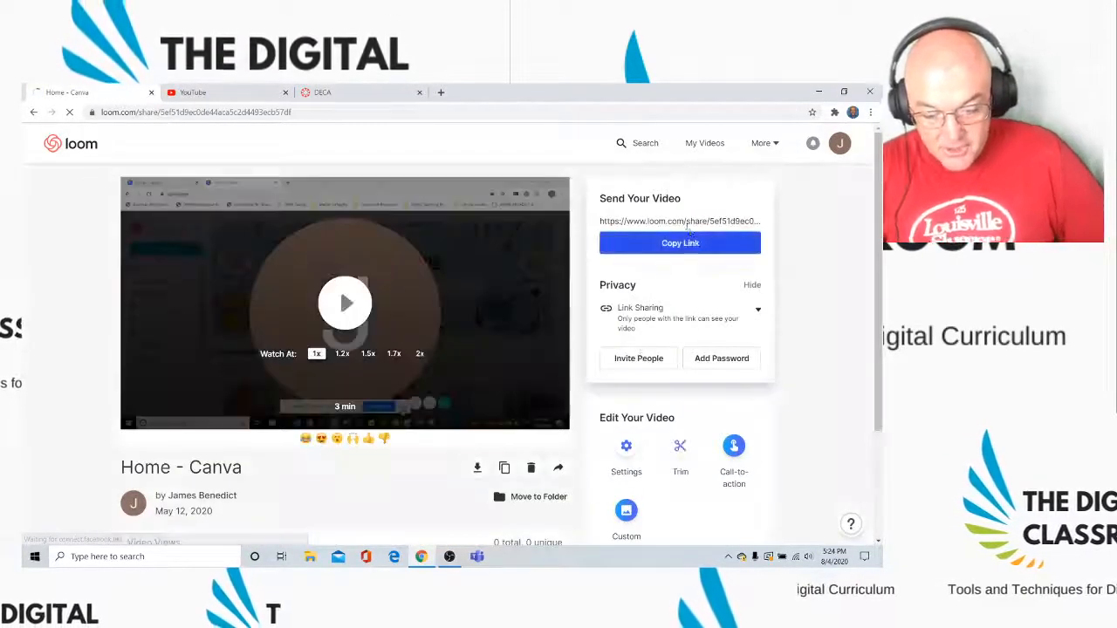
click(686, 247)
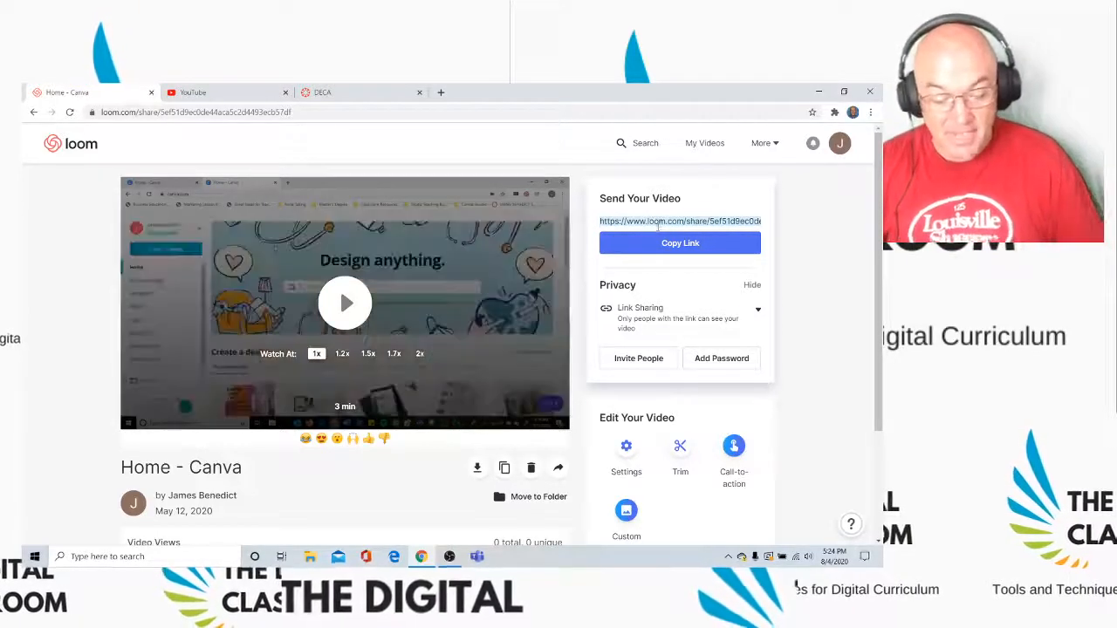
scroll(528, 402, down, 1)
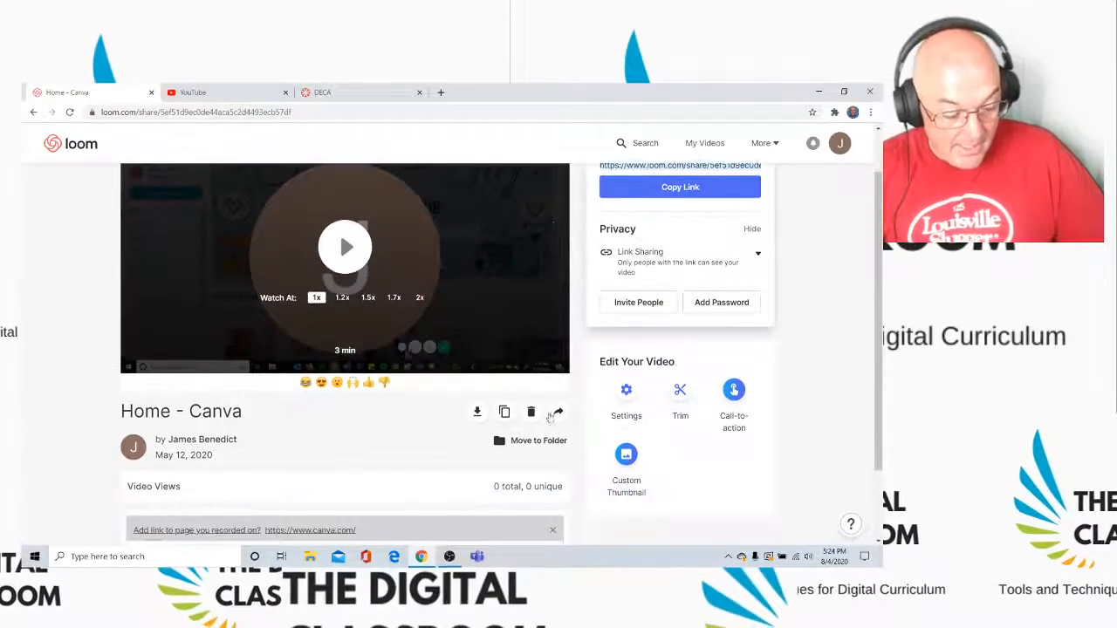
scroll(538, 435, down, 1)
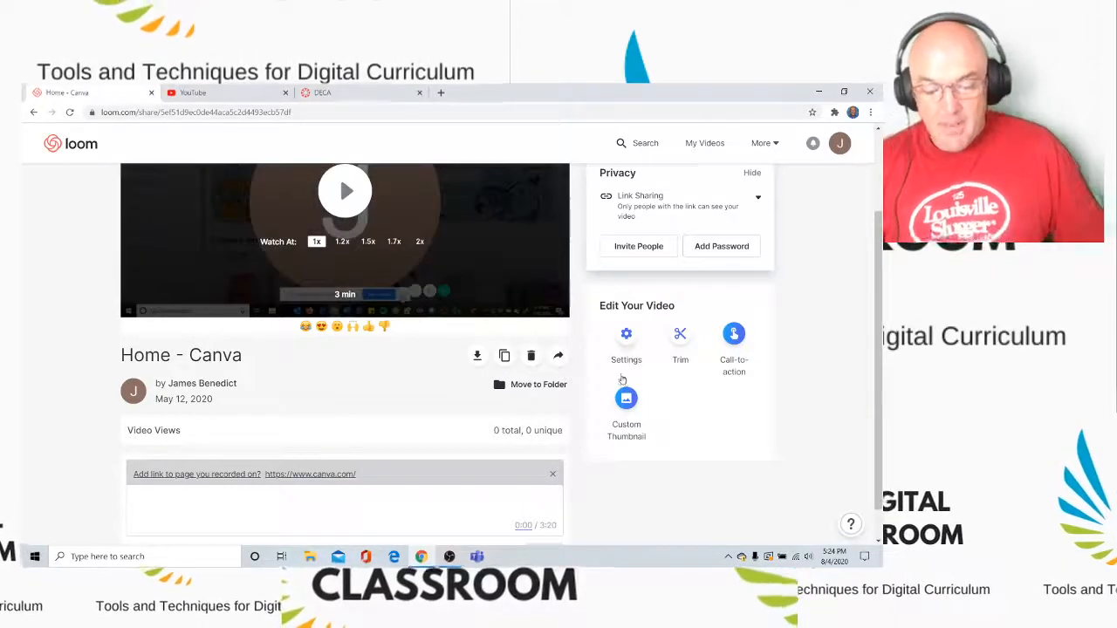
scroll(620, 374, up, 1)
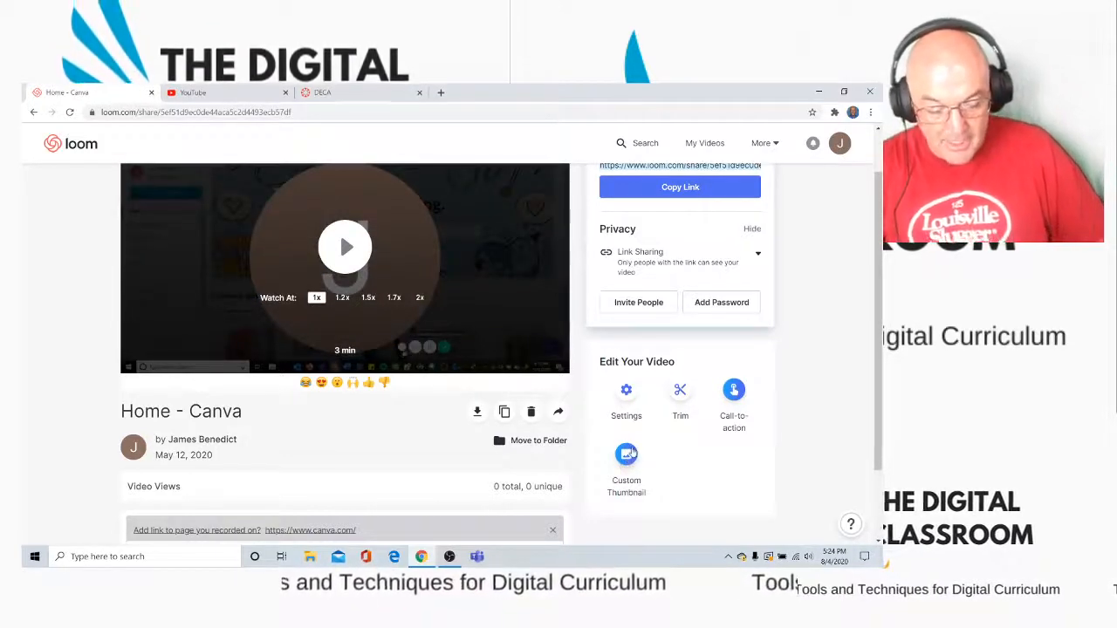
scroll(631, 456, up, 1)
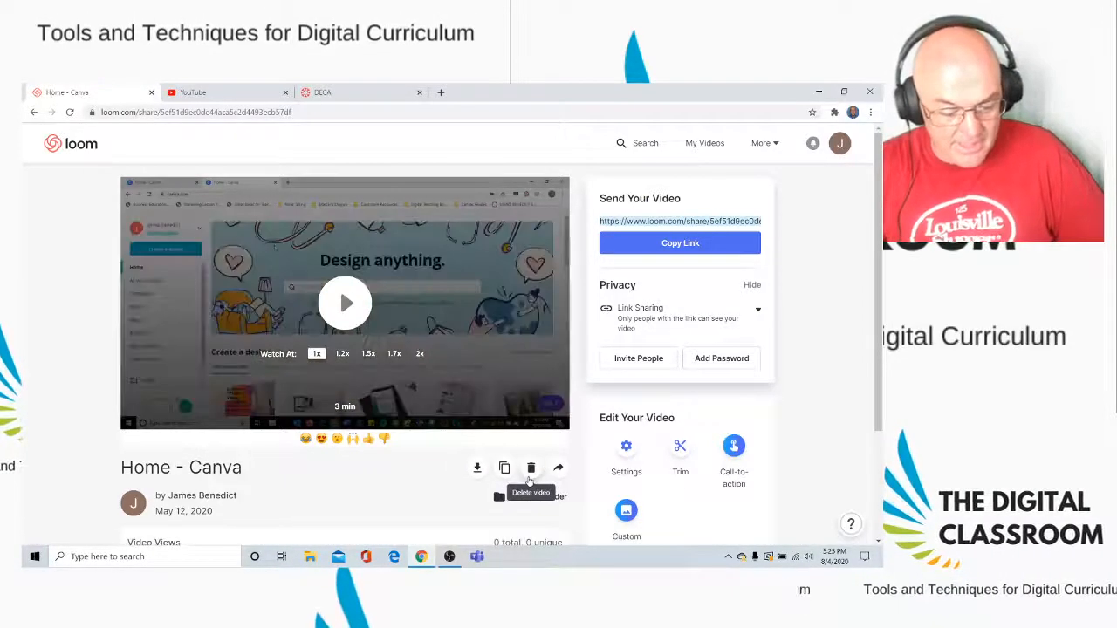
scroll(528, 482, down, 1)
scroll(530, 479, up, 1)
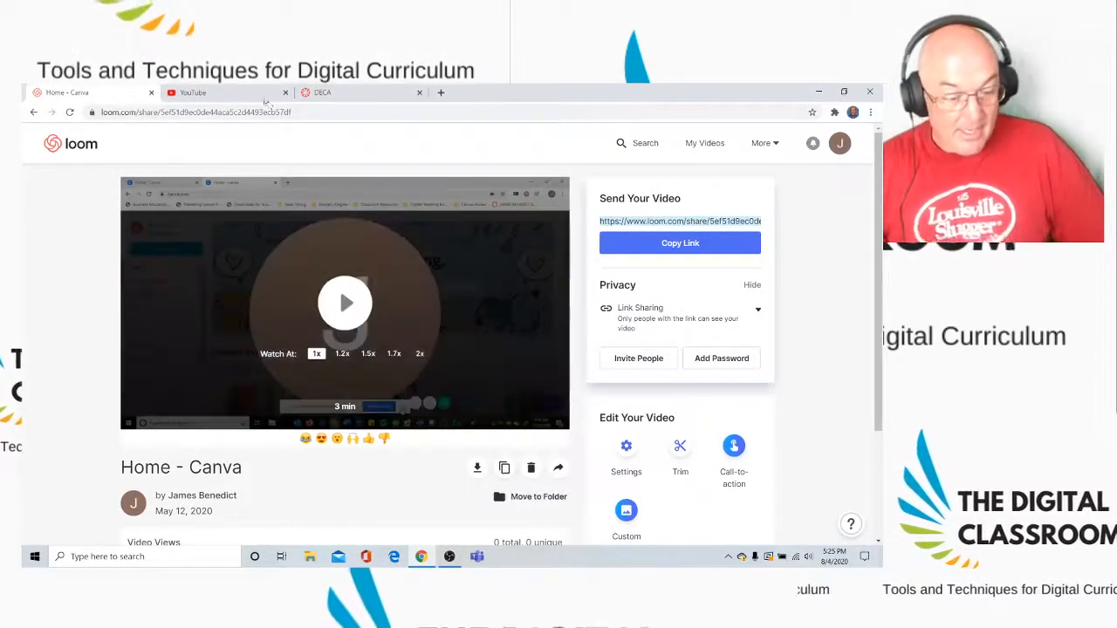
- Switch to YouTube and upload the video file Using Multimedia in the Classroom from the Desktop
click(219, 92)
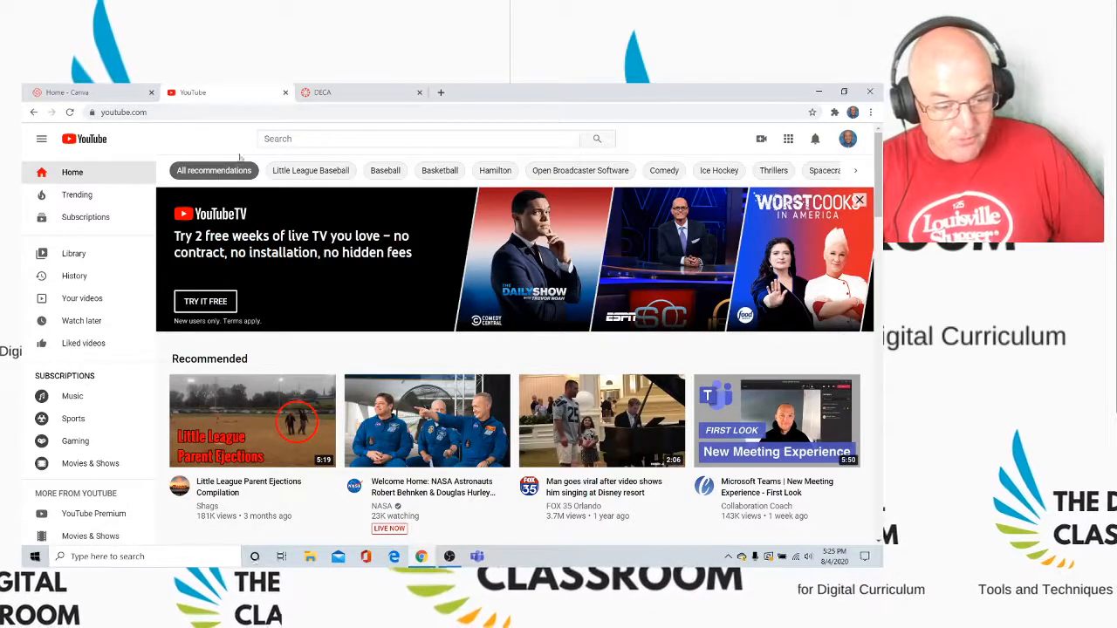
click(762, 140)
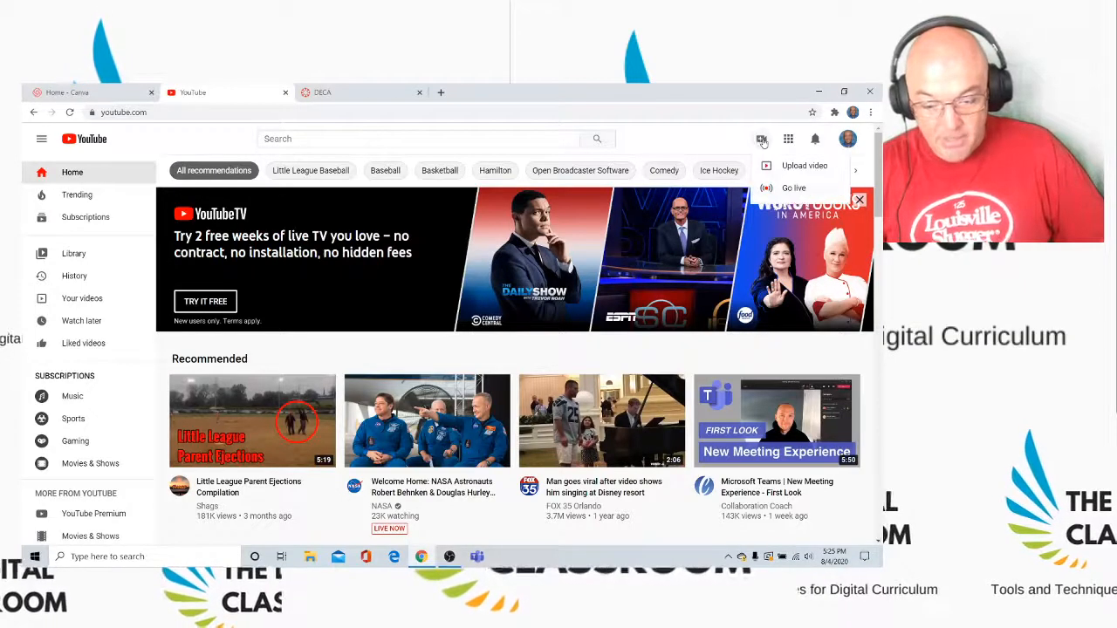
click(772, 166)
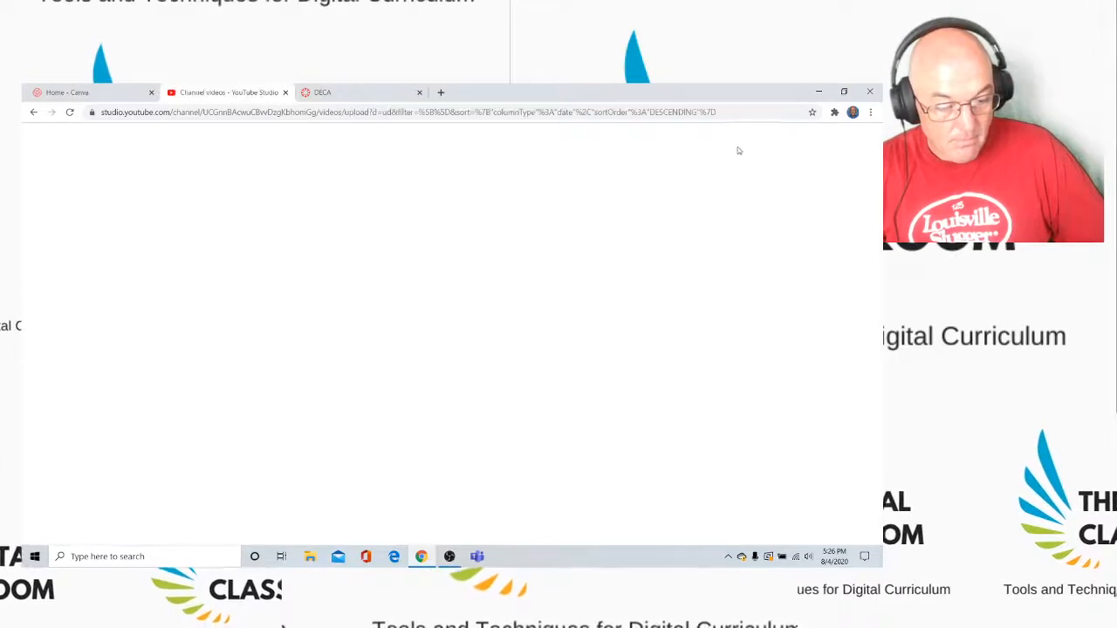
click(452, 301)
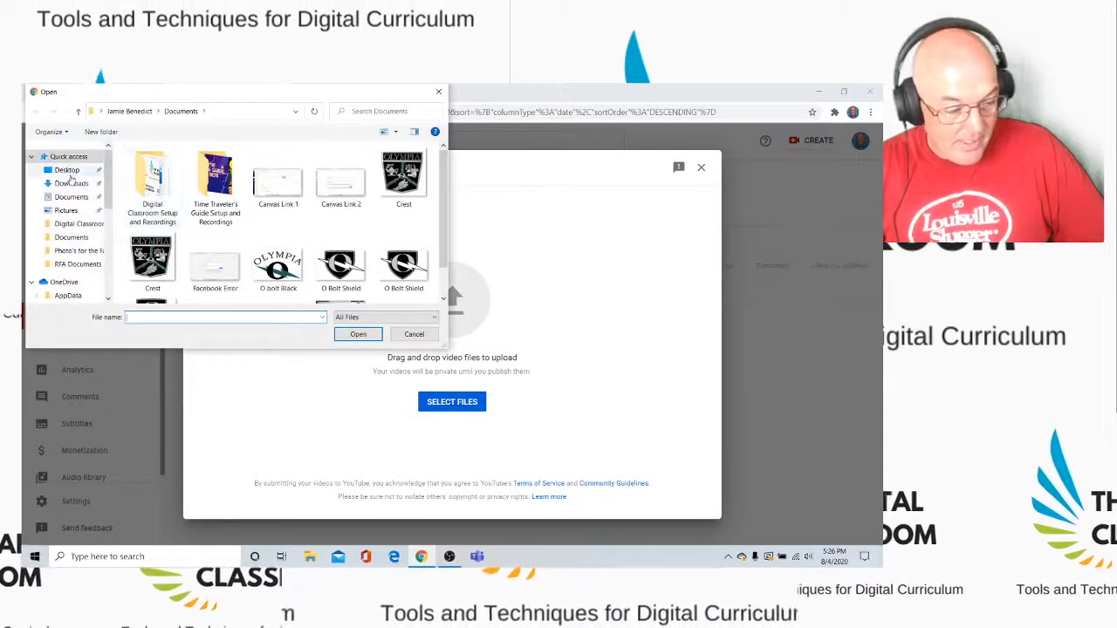
click(63, 169)
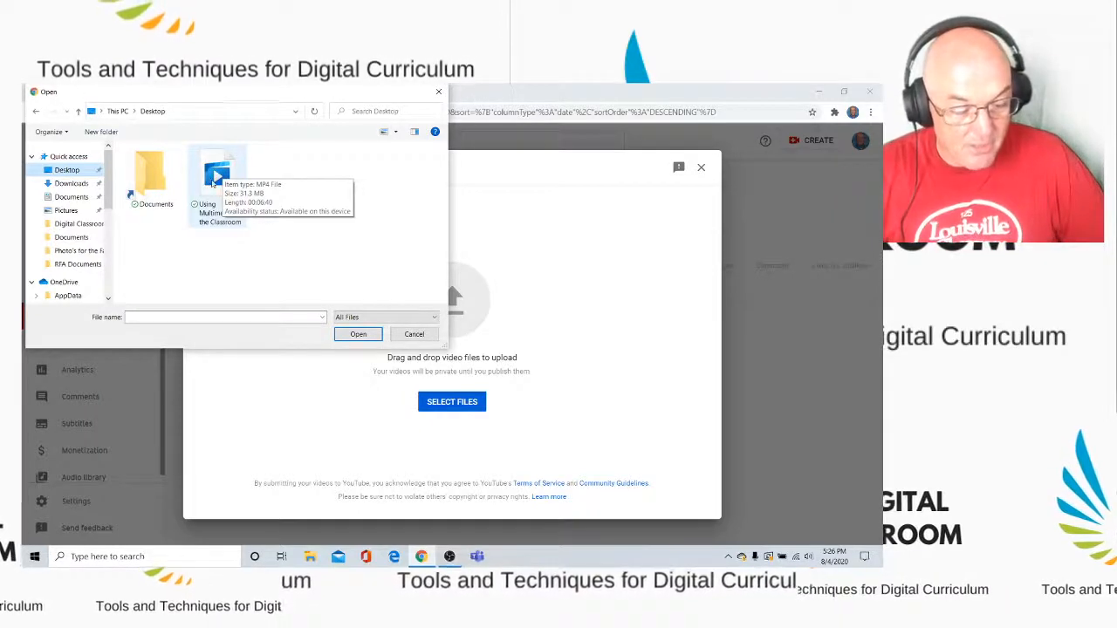
double_click(217, 176)
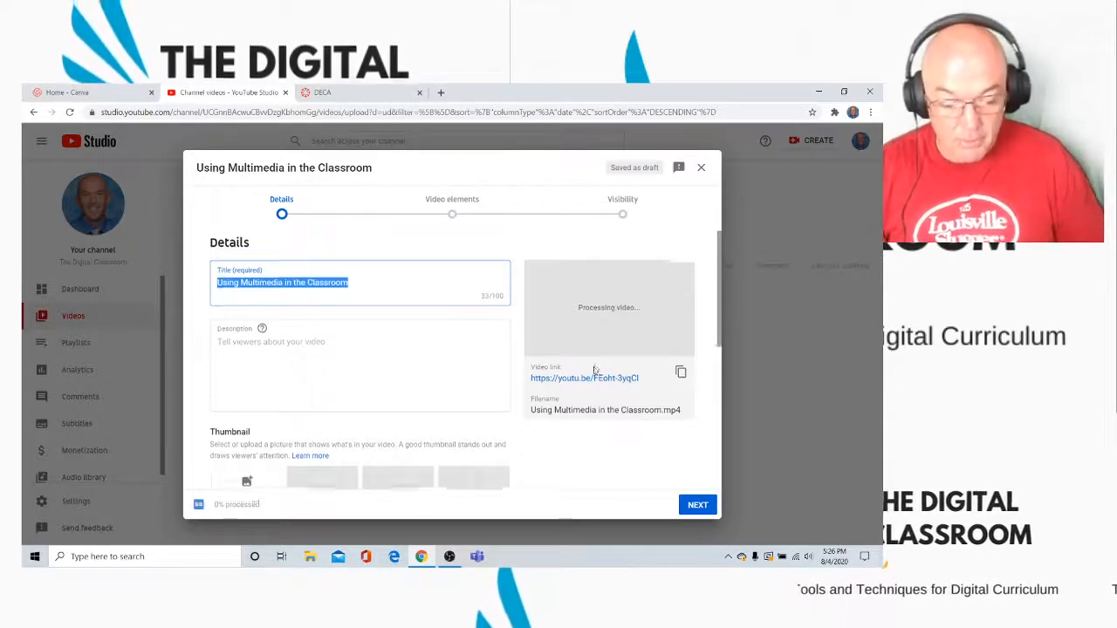
- Upload the O Bolt Shield image from the Documents folder as the video's custom thumbnail
scroll(391, 366, down, 2)
scroll(391, 367, up, 1)
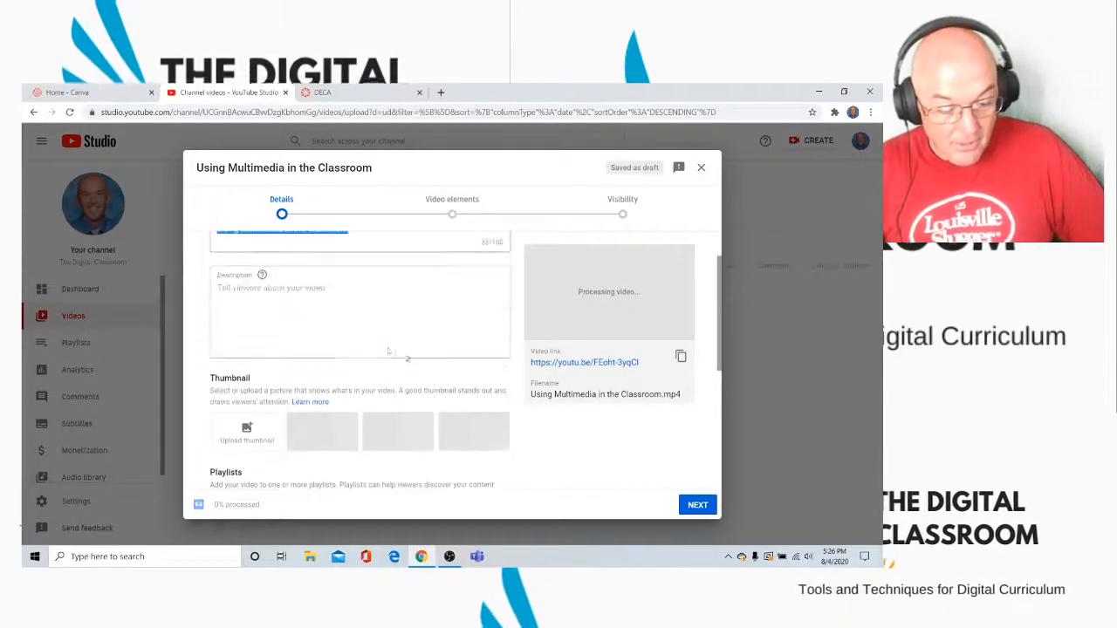
scroll(288, 371, down, 1)
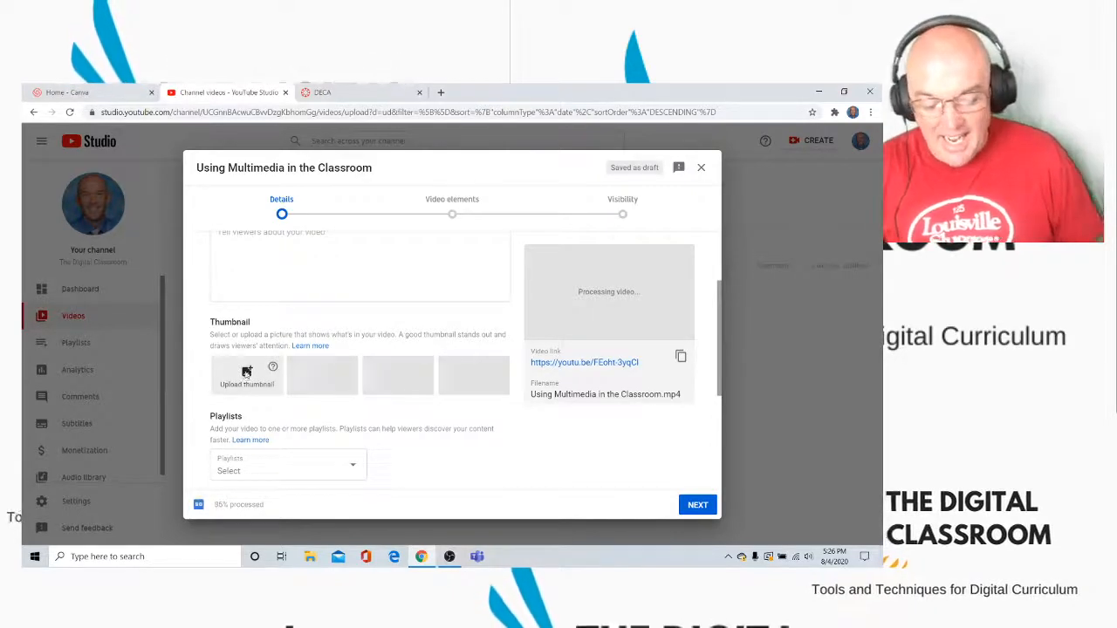
click(246, 372)
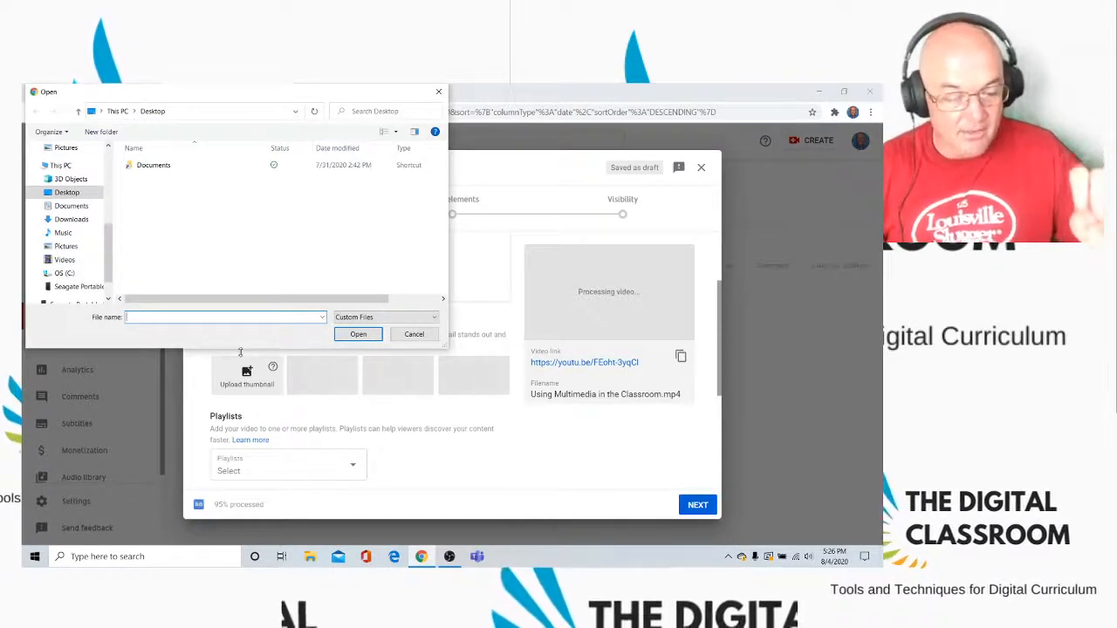
double_click(143, 171)
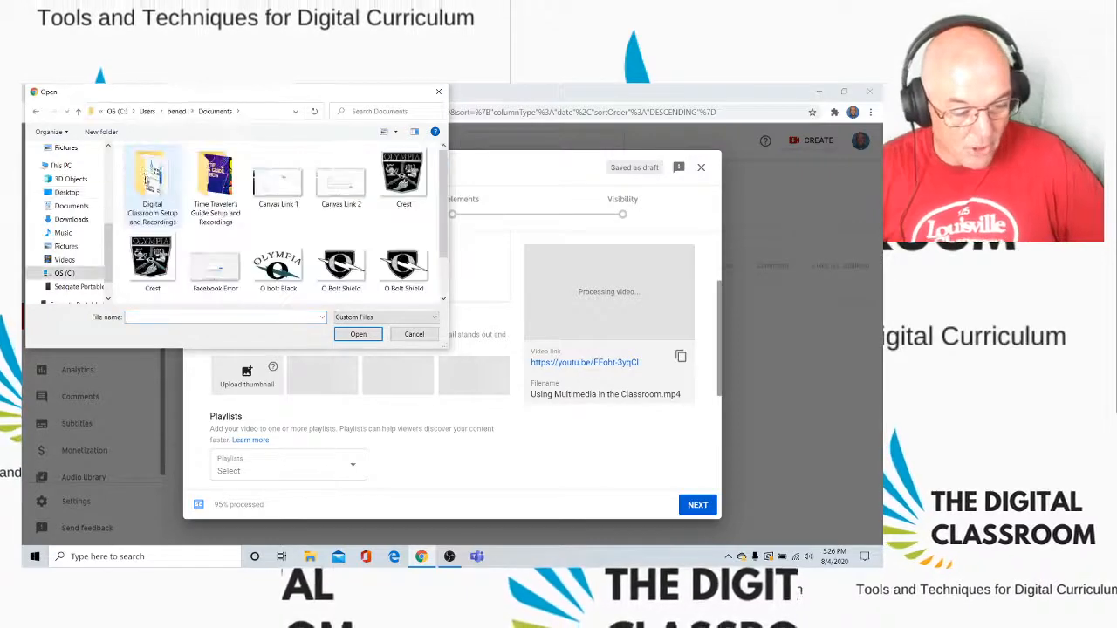
double_click(340, 262)
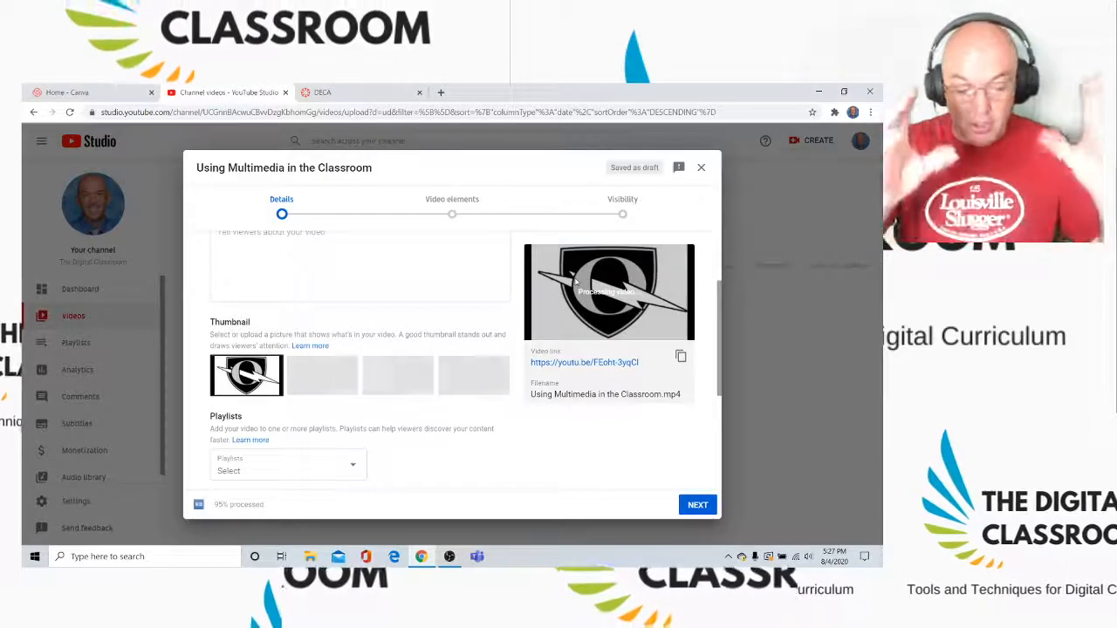
- Review the video's audience setting and its advanced age restriction choices, collapsing the age restriction section when finished
scroll(541, 290, down, 3)
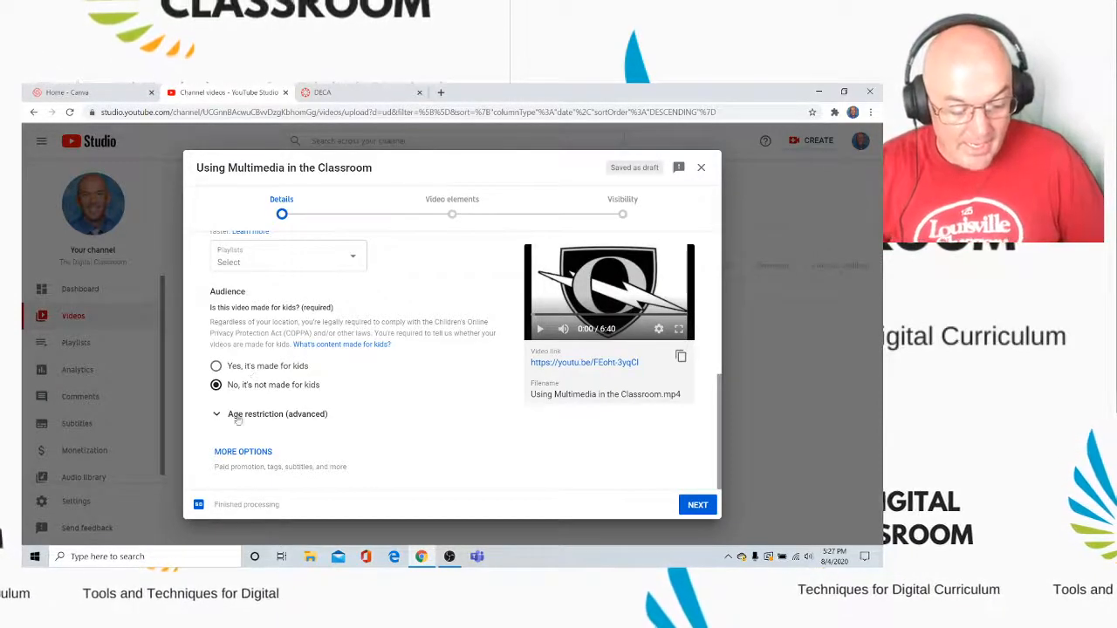
click(240, 413)
scroll(256, 420, down, 2)
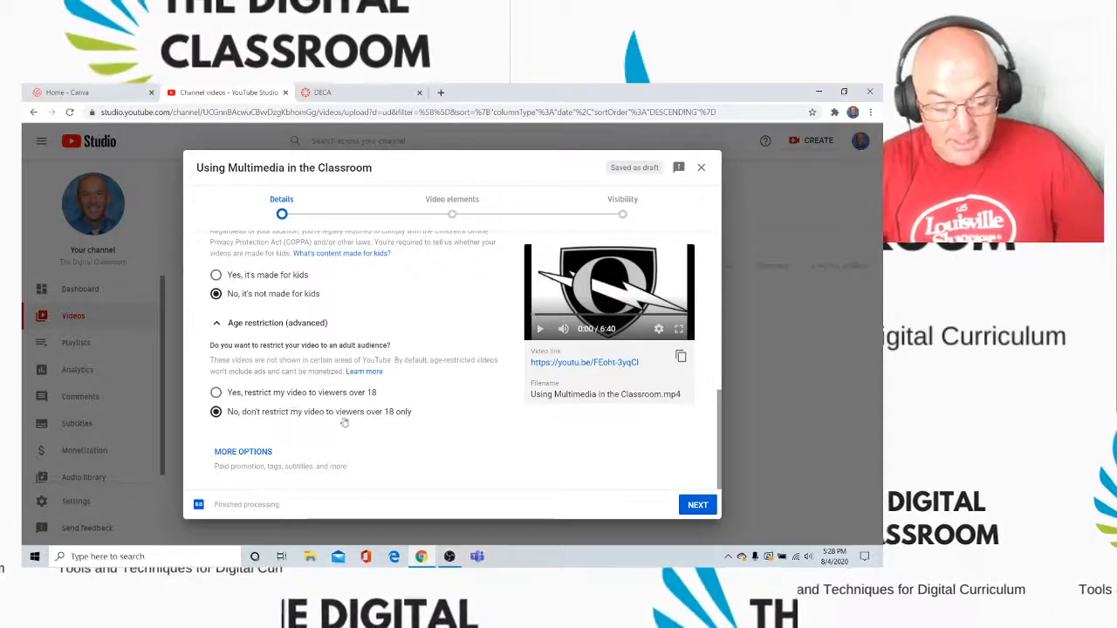
click(238, 325)
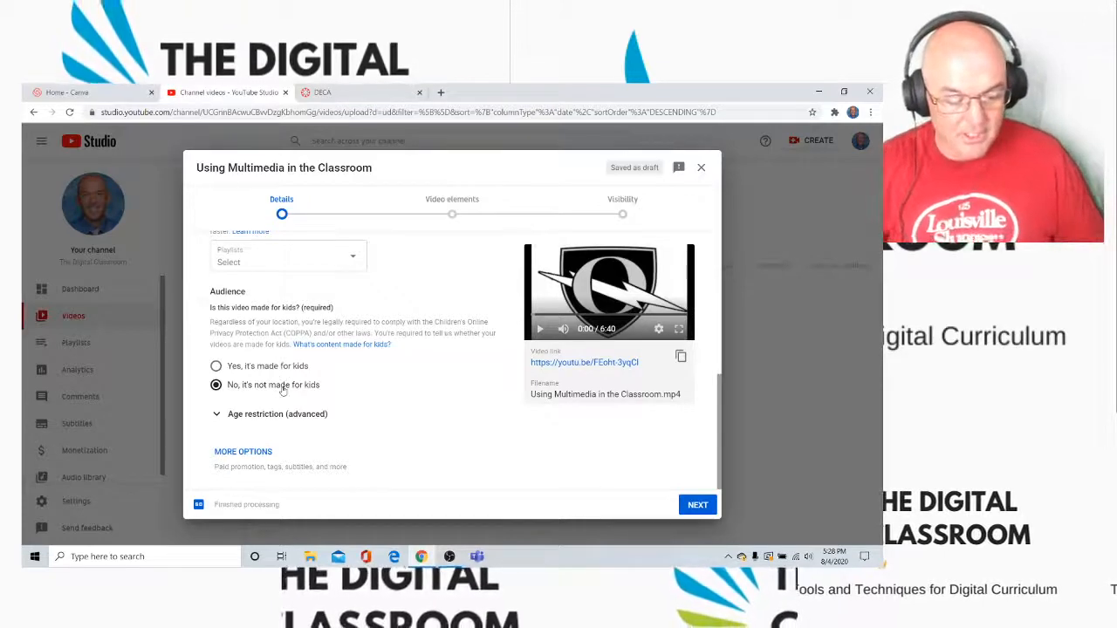
- Show the additional video details and examine the paid promotion, tags, language, license, category and comment settings
click(245, 453)
scroll(255, 443, down, 3)
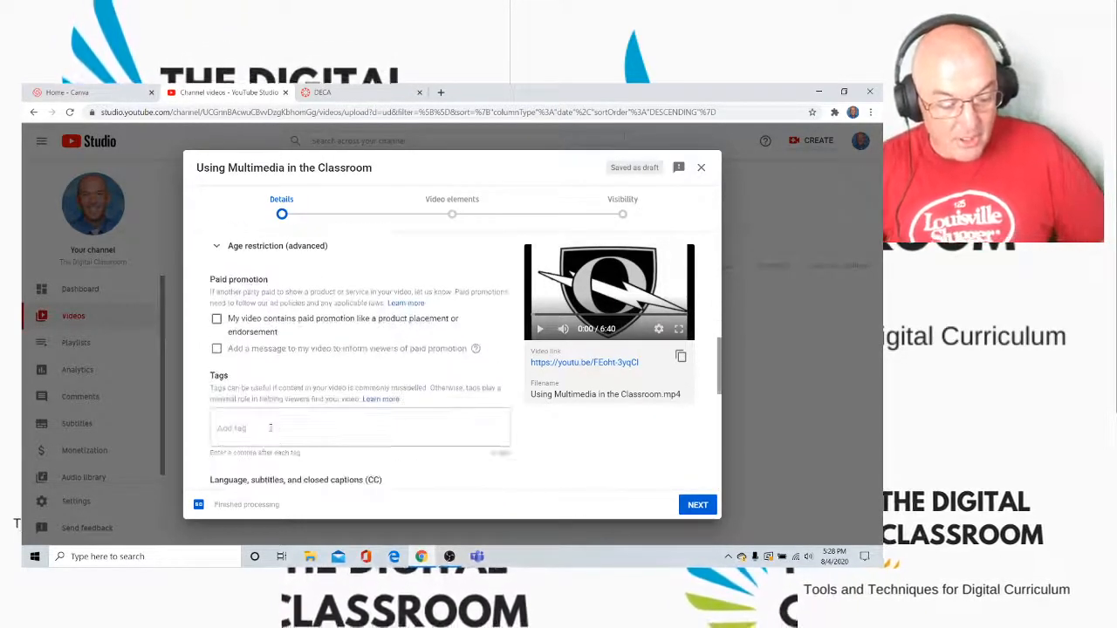
scroll(247, 292, down, 2)
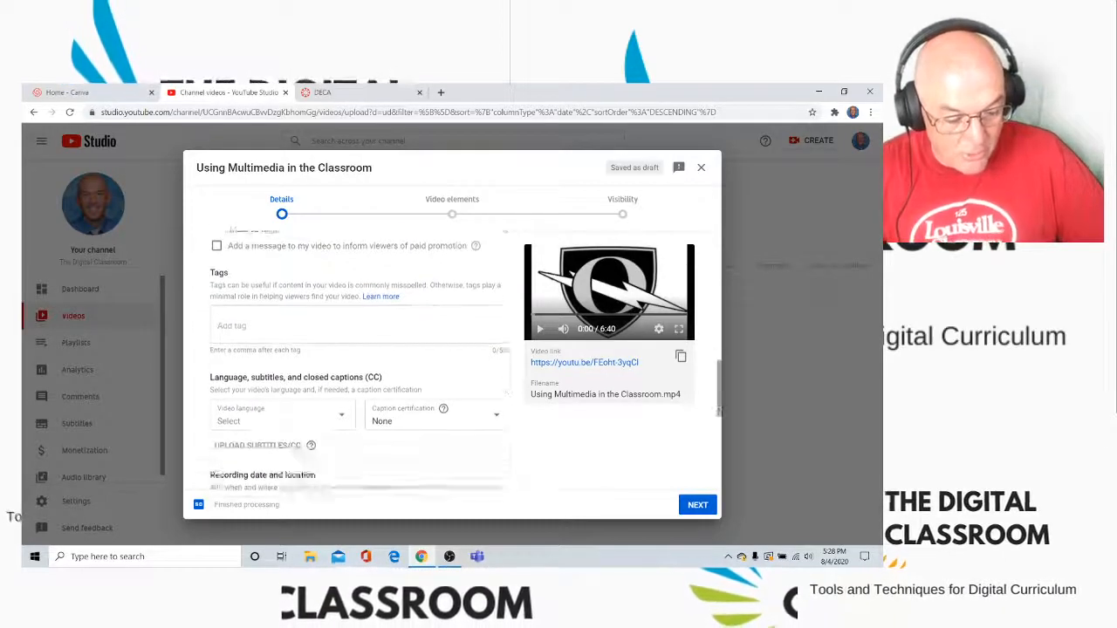
click(345, 297)
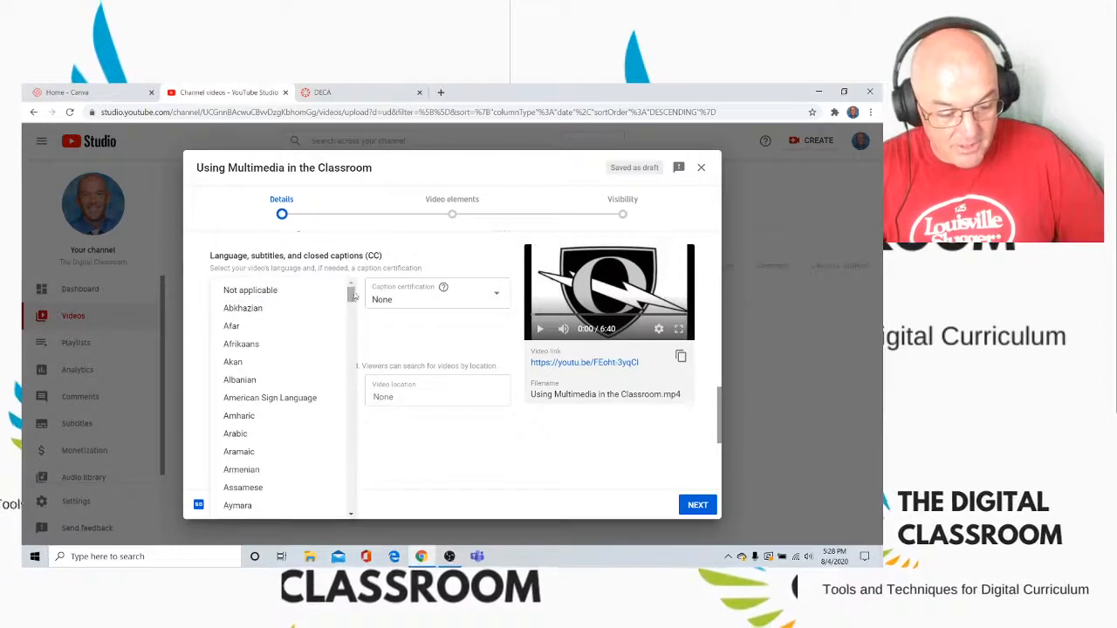
click(406, 279)
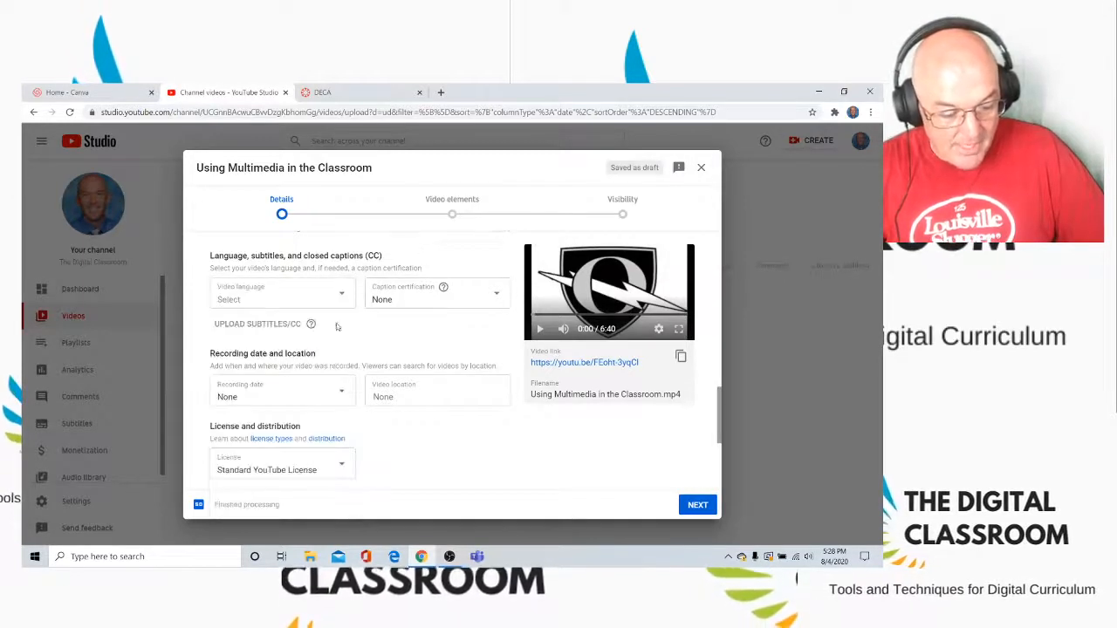
scroll(337, 326, down, 1)
scroll(336, 330, down, 1)
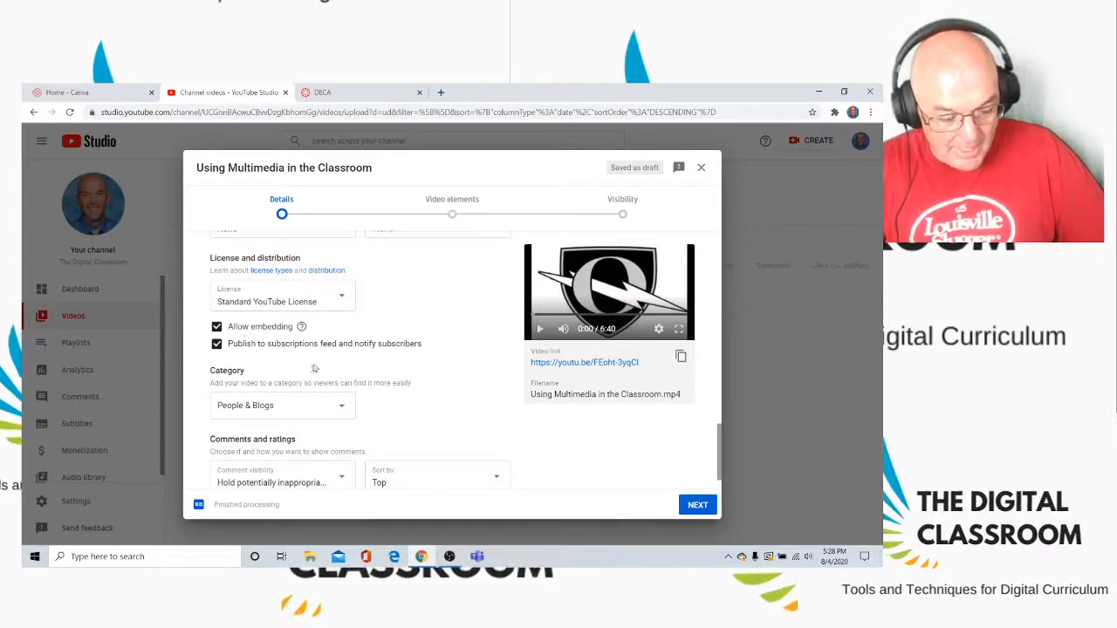
scroll(311, 367, down, 1)
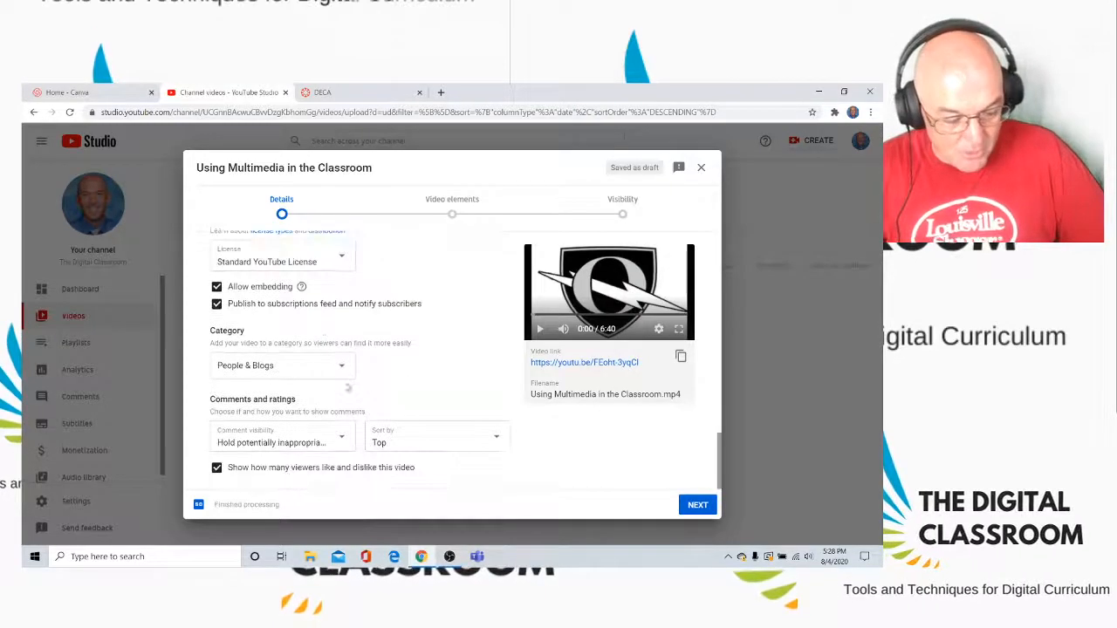
- Disable comments on the video and continue to the video elements stage
click(344, 442)
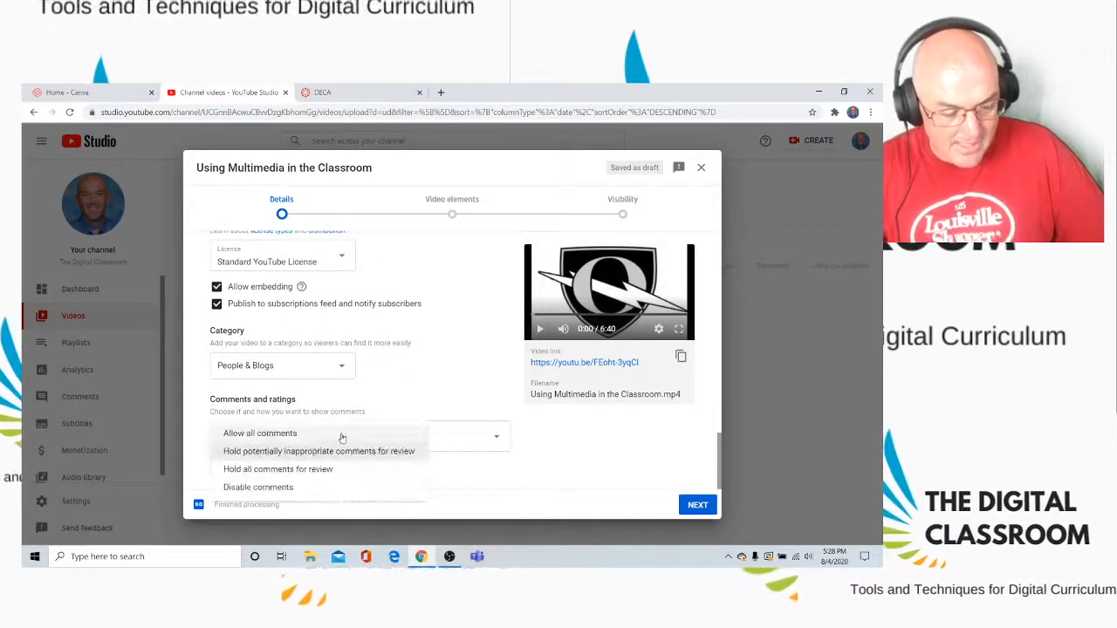
click(262, 487)
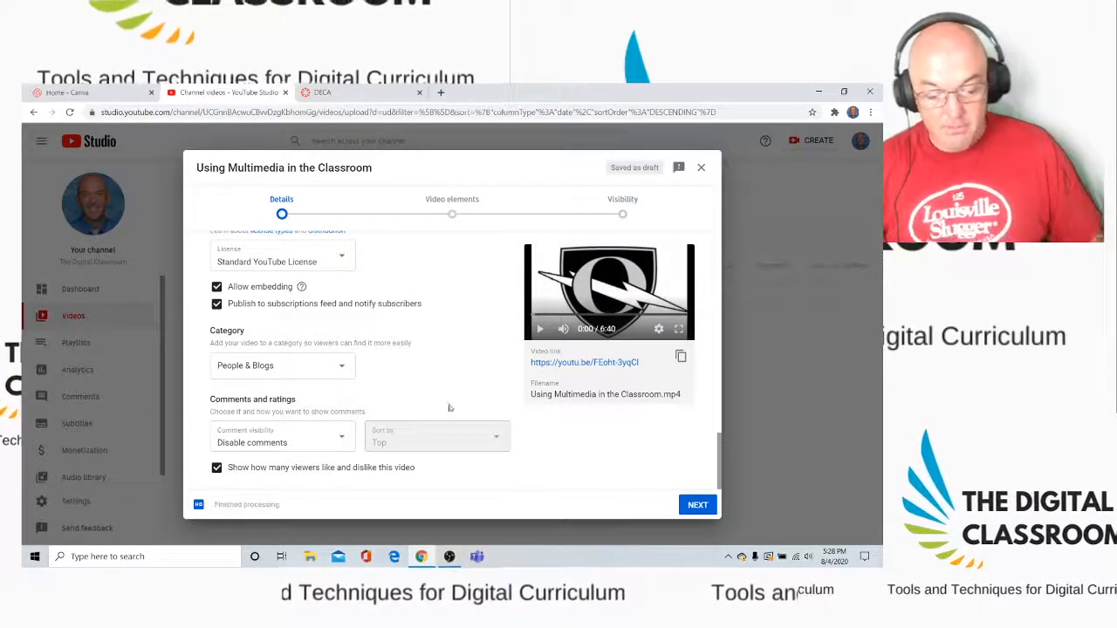
click(695, 509)
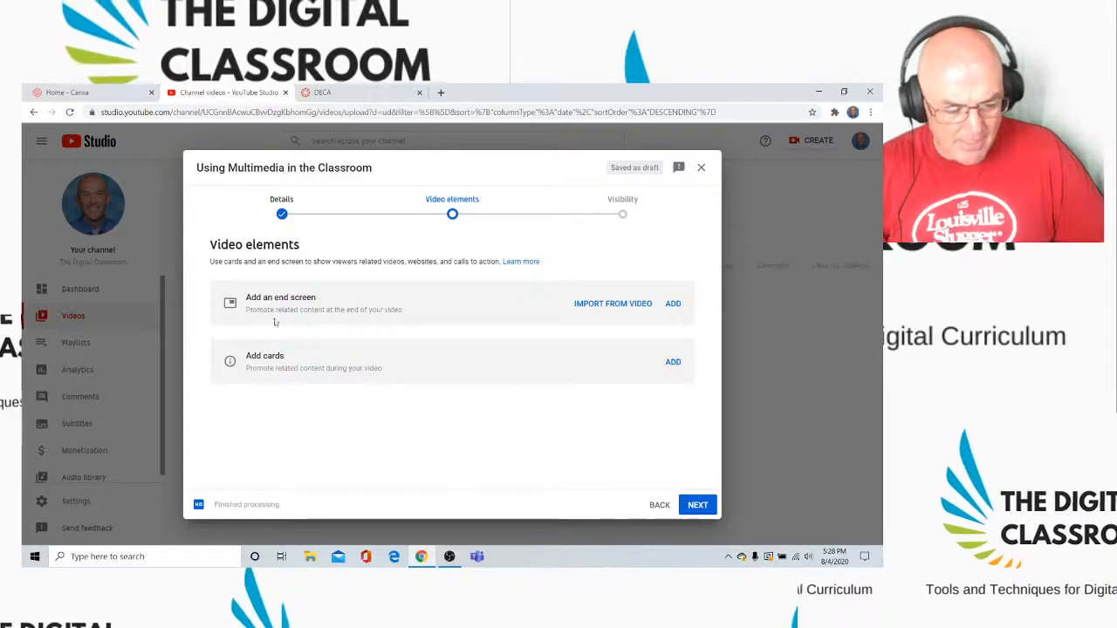
- Continue without an end screen or cards, set the video's visibility to Unlisted, and save it
click(698, 510)
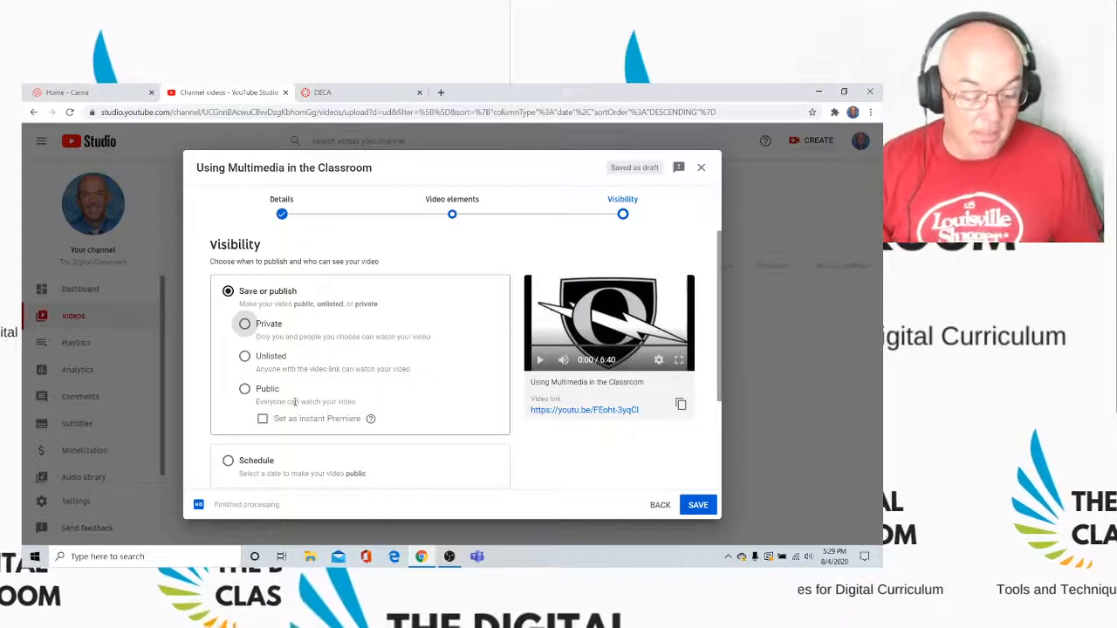
click(245, 357)
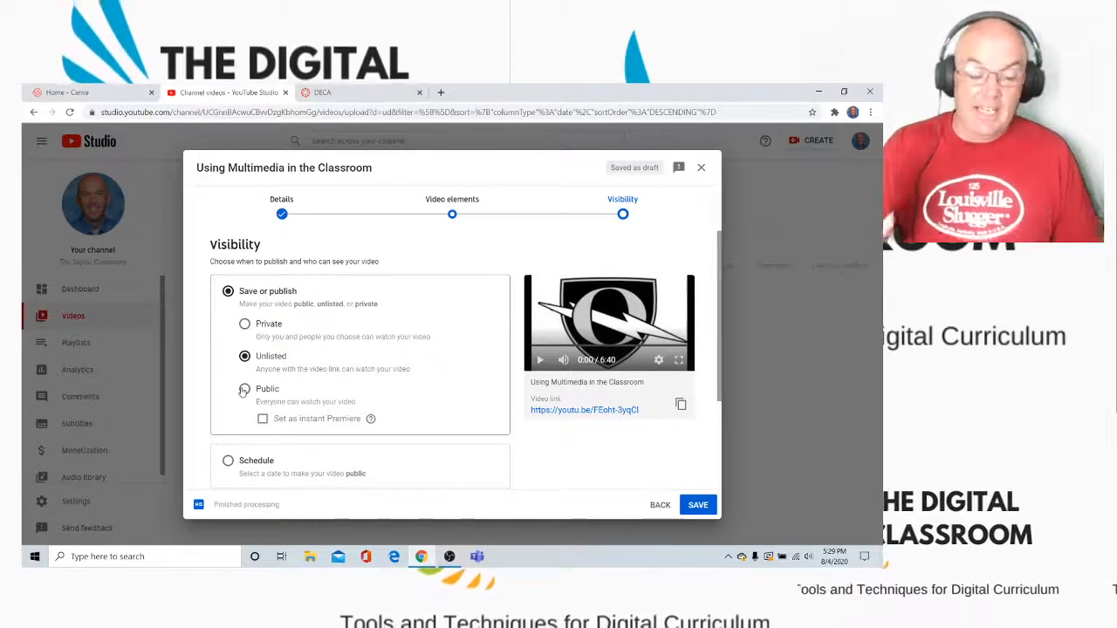
scroll(266, 369, down, 3)
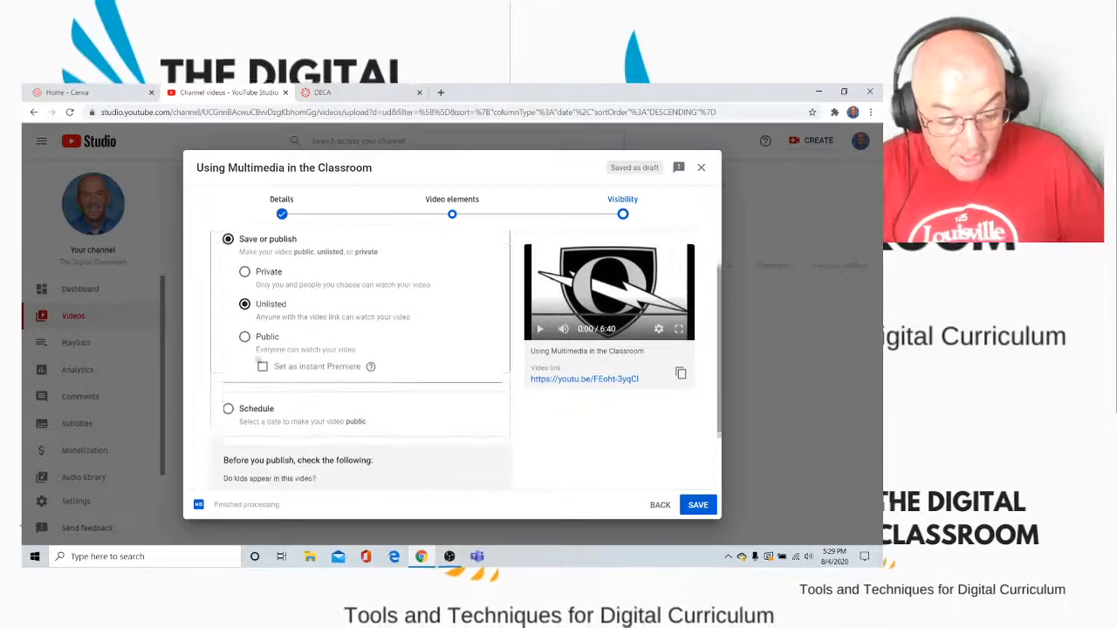
scroll(271, 349, up, 2)
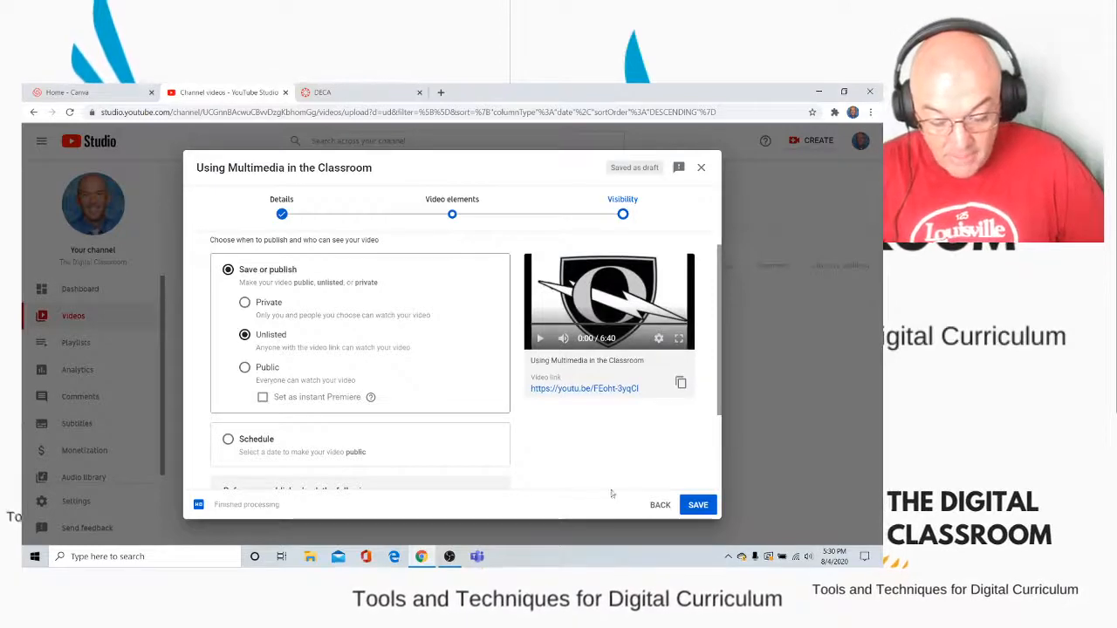
click(696, 506)
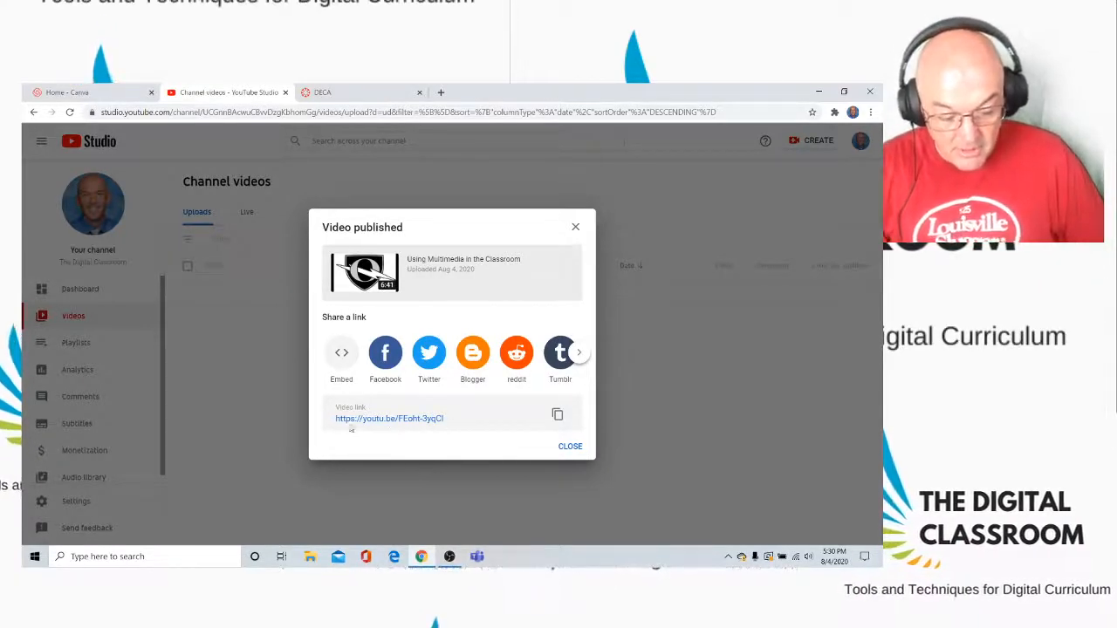
- Copy the published video's full iframe embed code and close the sharing dialogs
click(342, 355)
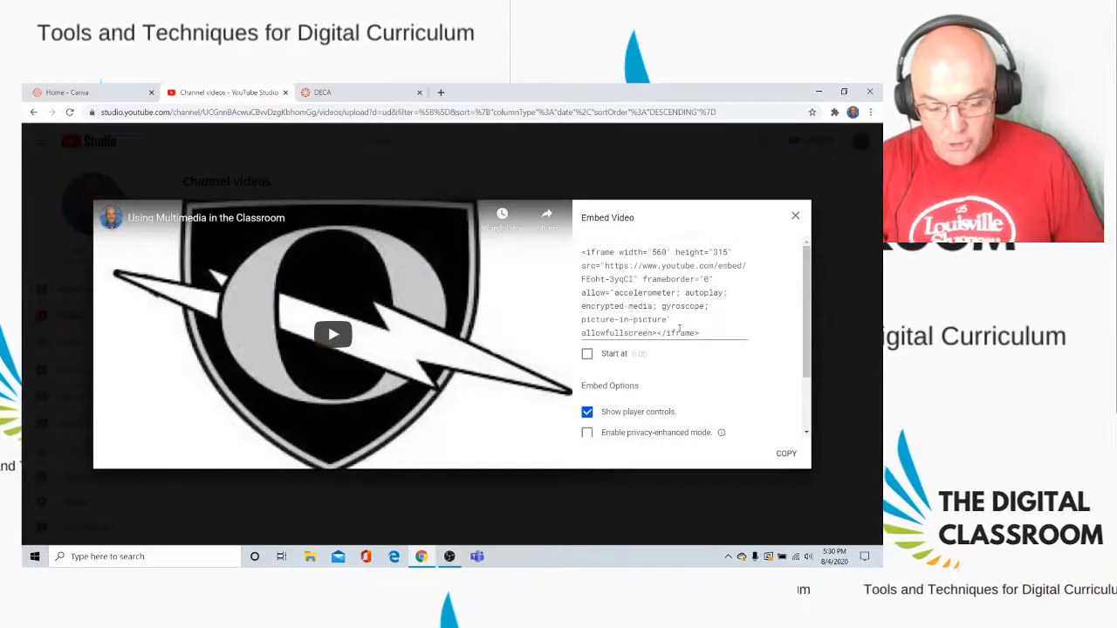
drag(711, 336, 567, 248)
key(ctrl+c)
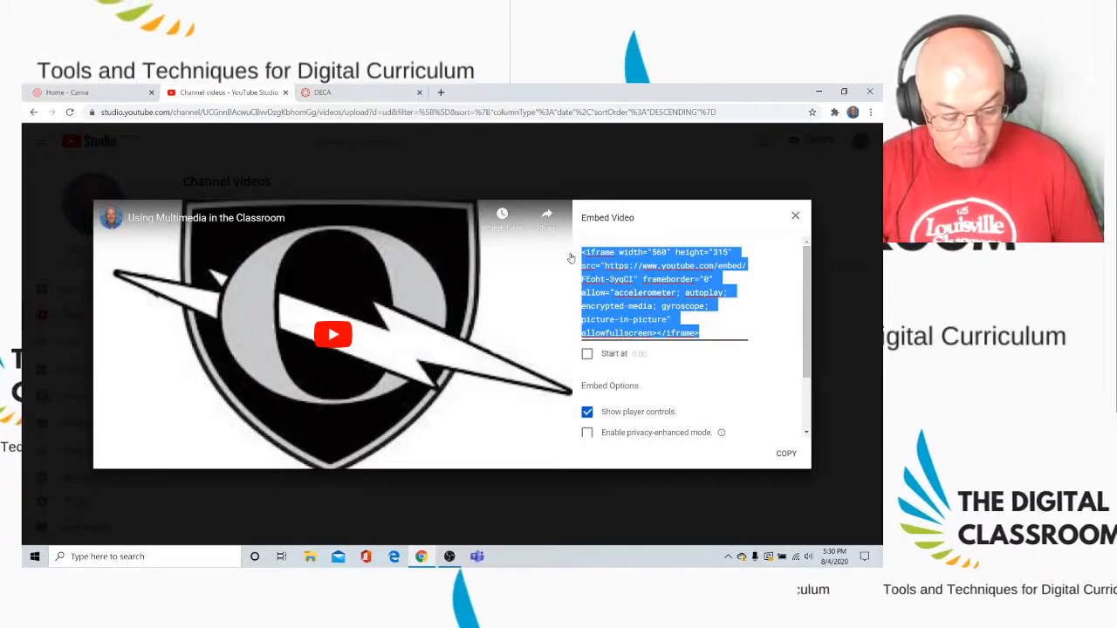
click(796, 216)
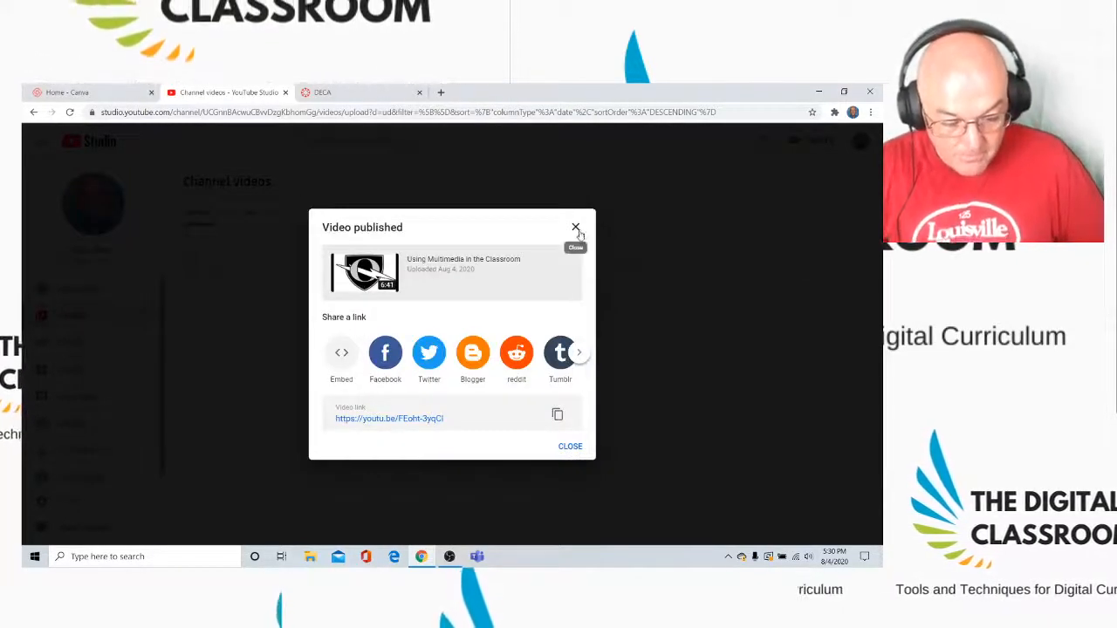
click(569, 449)
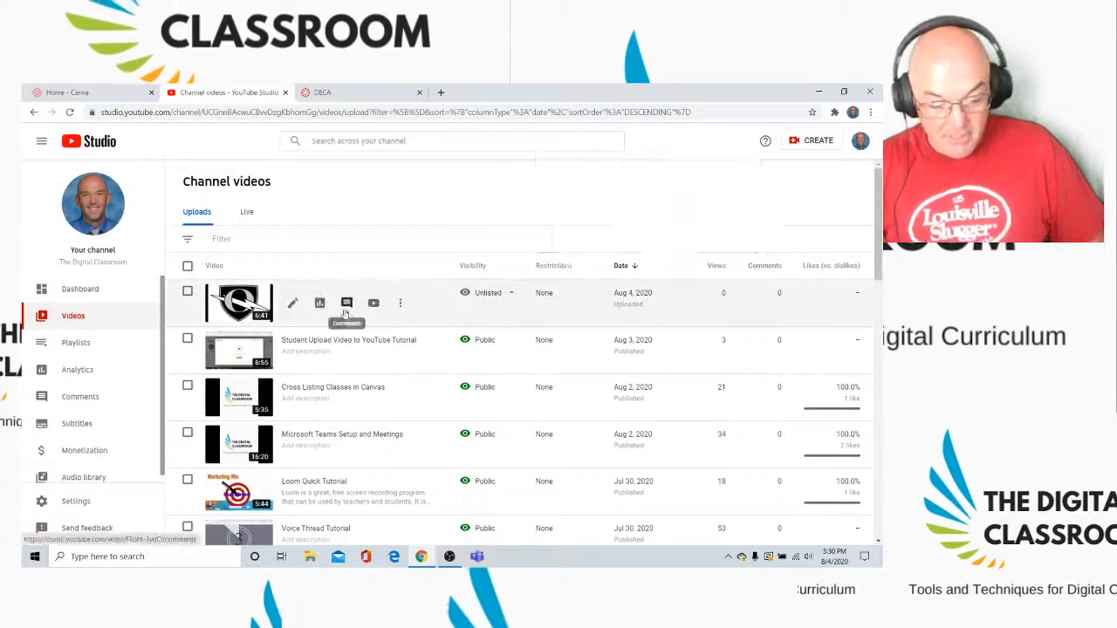
mouse_move(494, 298)
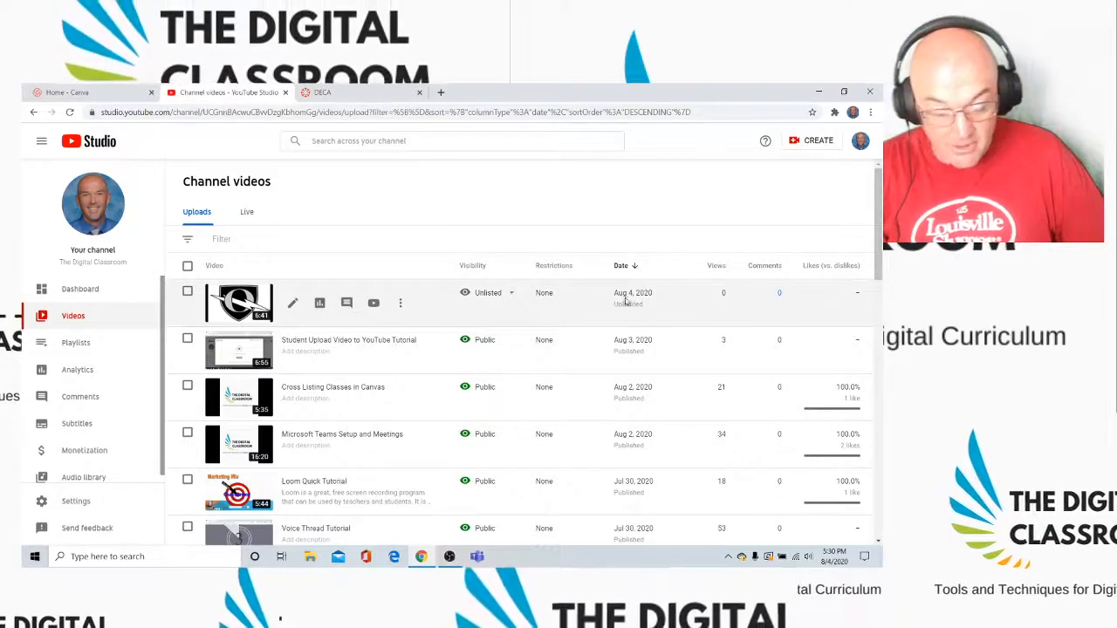
- Switch to the DECA course in Canvas and start a new assignment named Multimedia, declining the auto-saved content
click(358, 99)
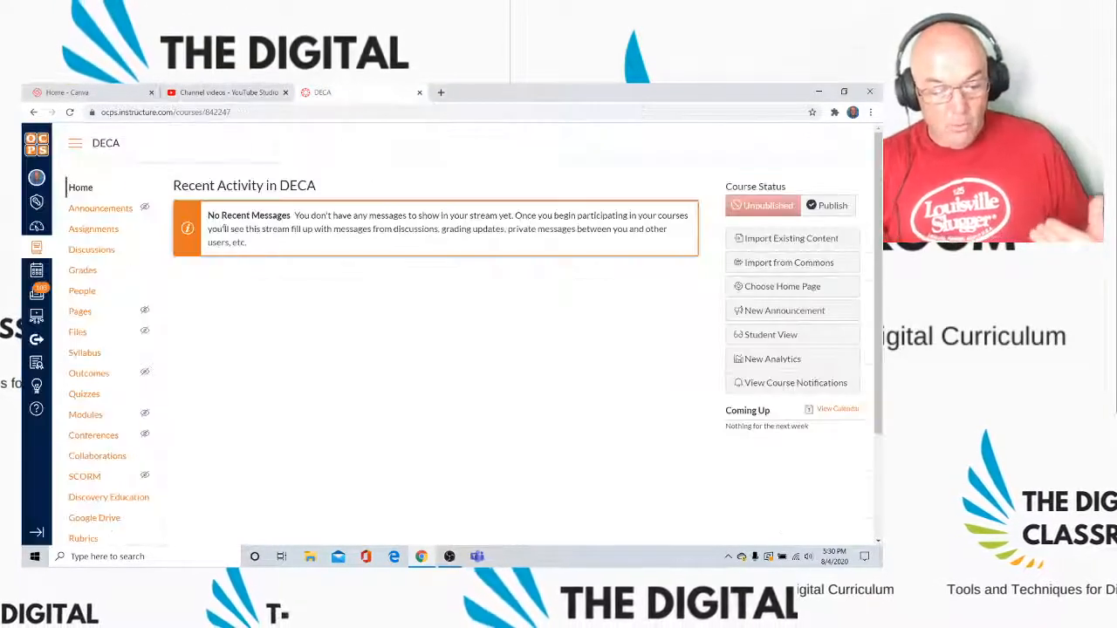
click(111, 231)
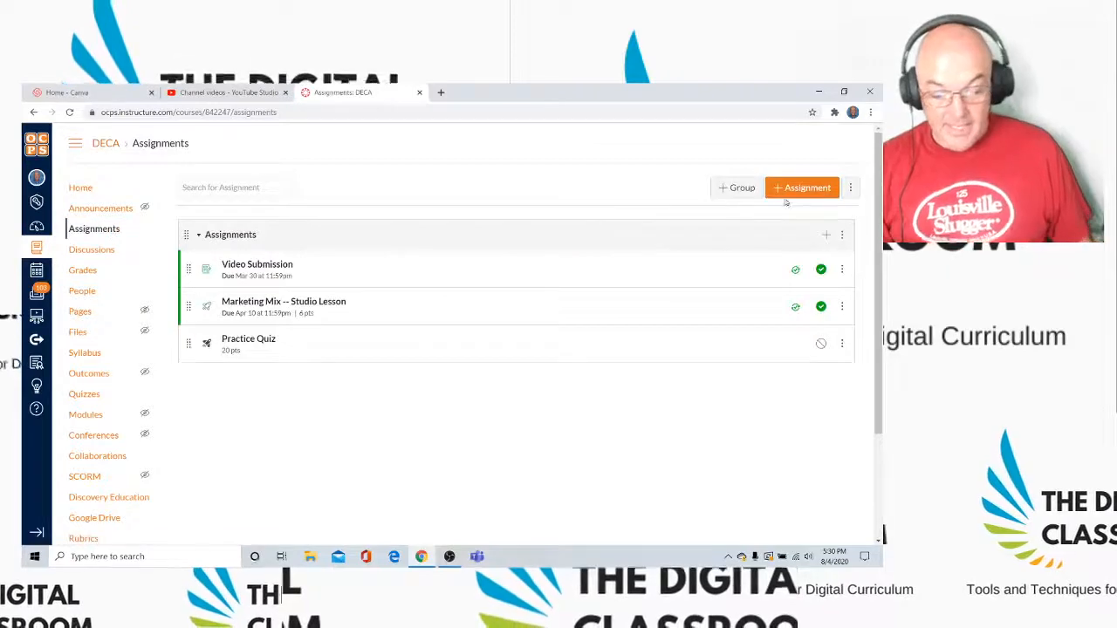
click(785, 192)
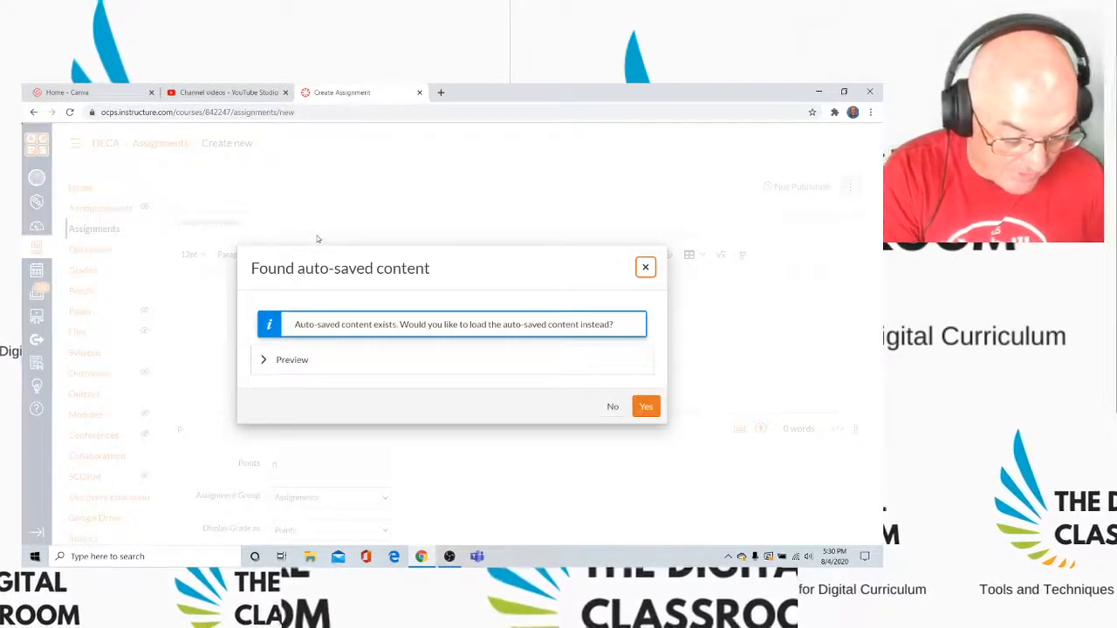
click(614, 405)
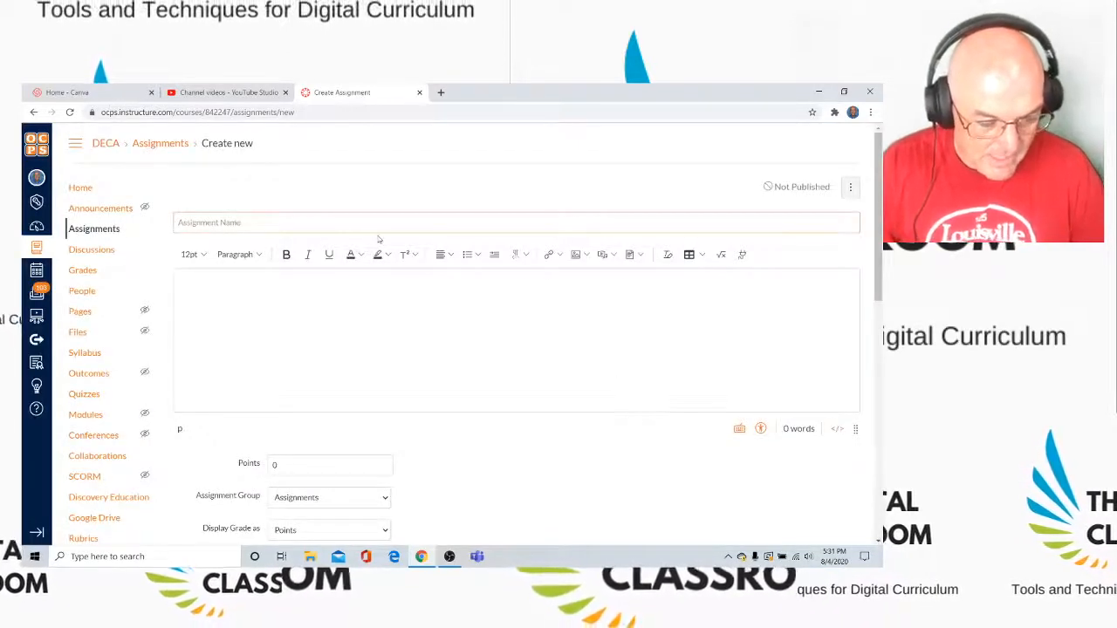
text(Mu)
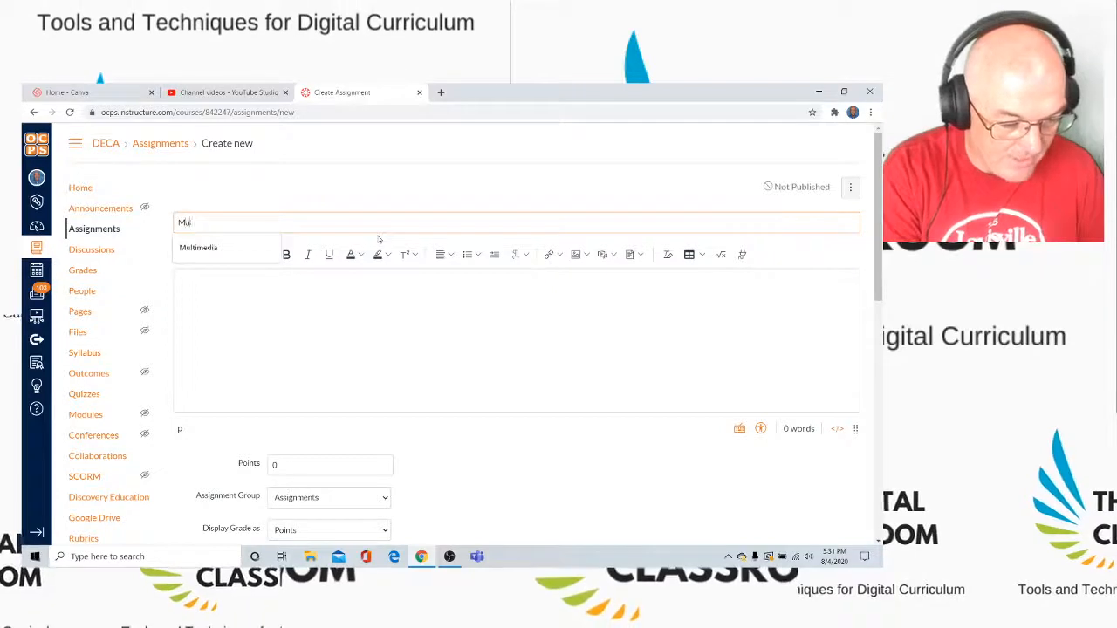
text(ltimed)
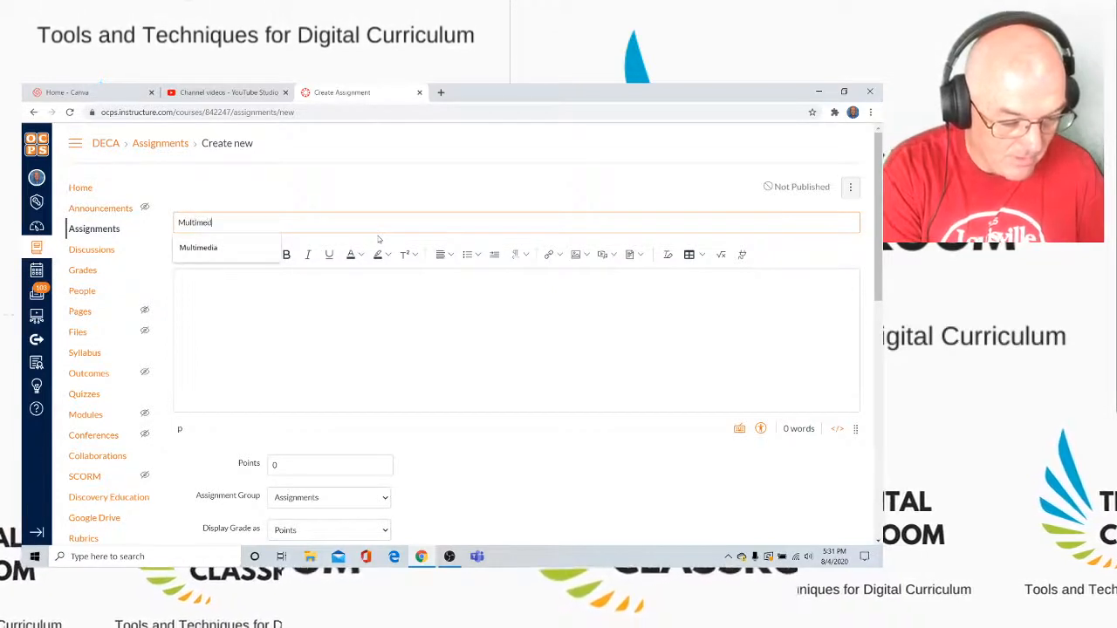
text(ia)
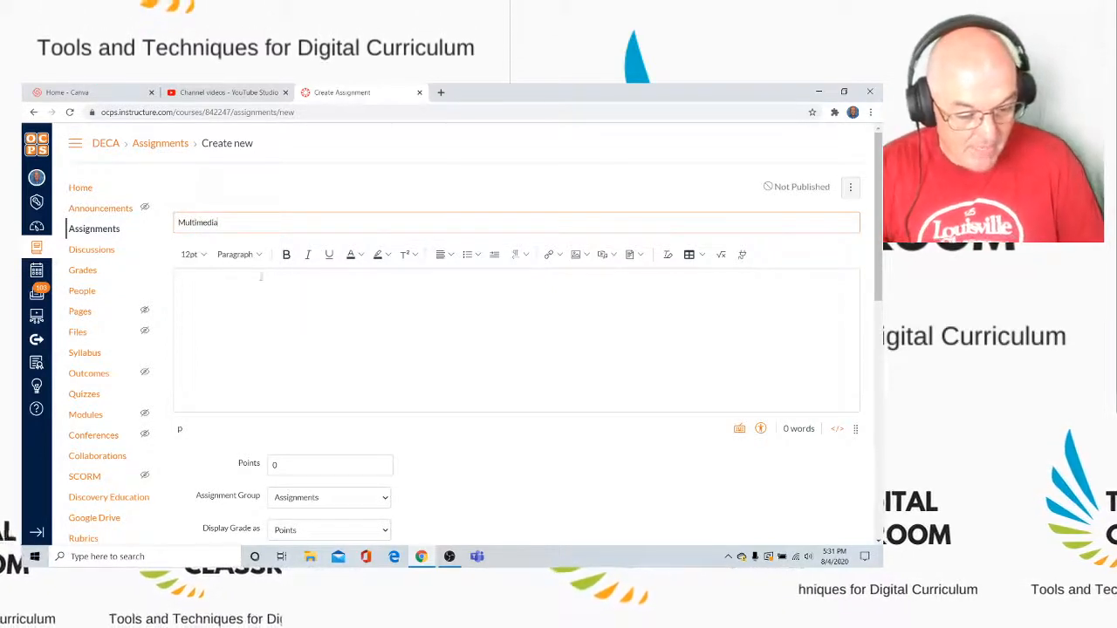
- Try pasting the video's embed code directly into the assignment description's rich text, and cut it out again
click(260, 278)
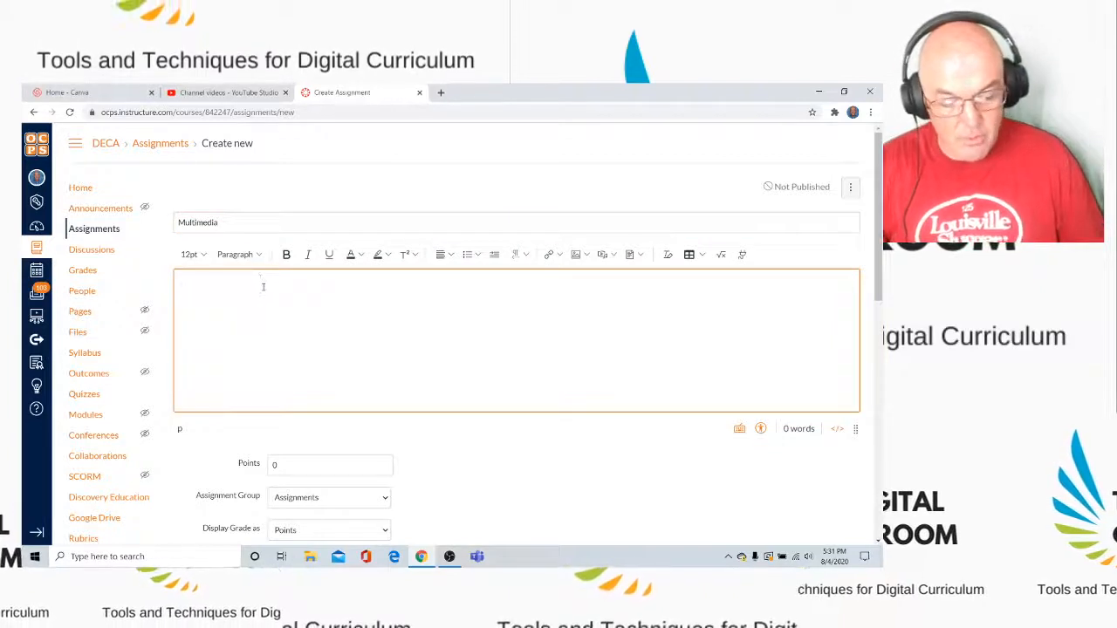
key(ctrl+v)
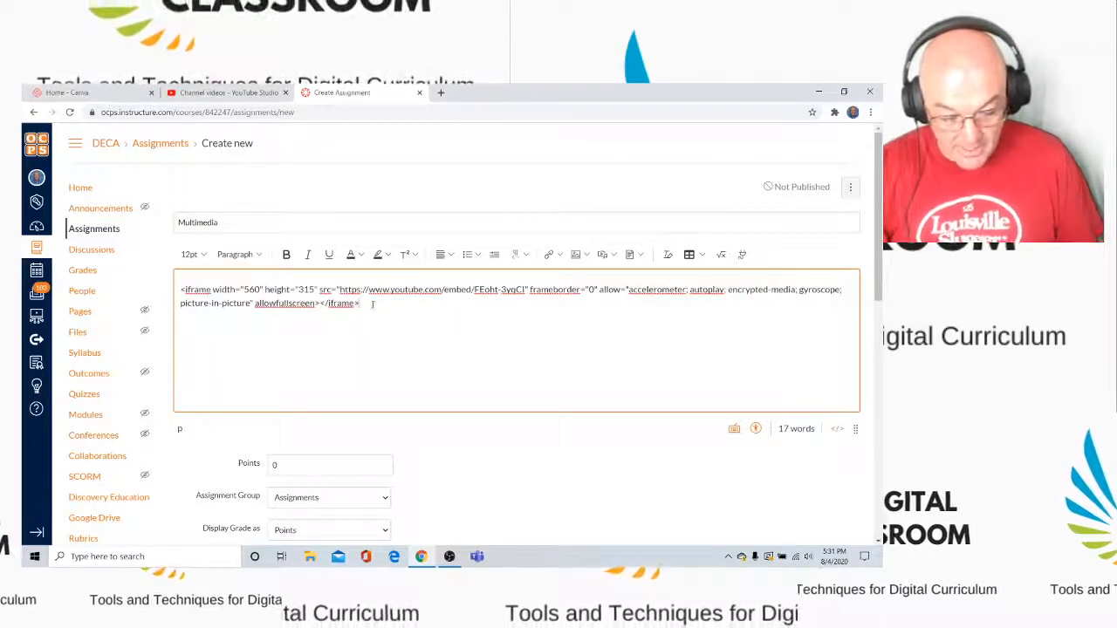
drag(360, 302, 180, 290)
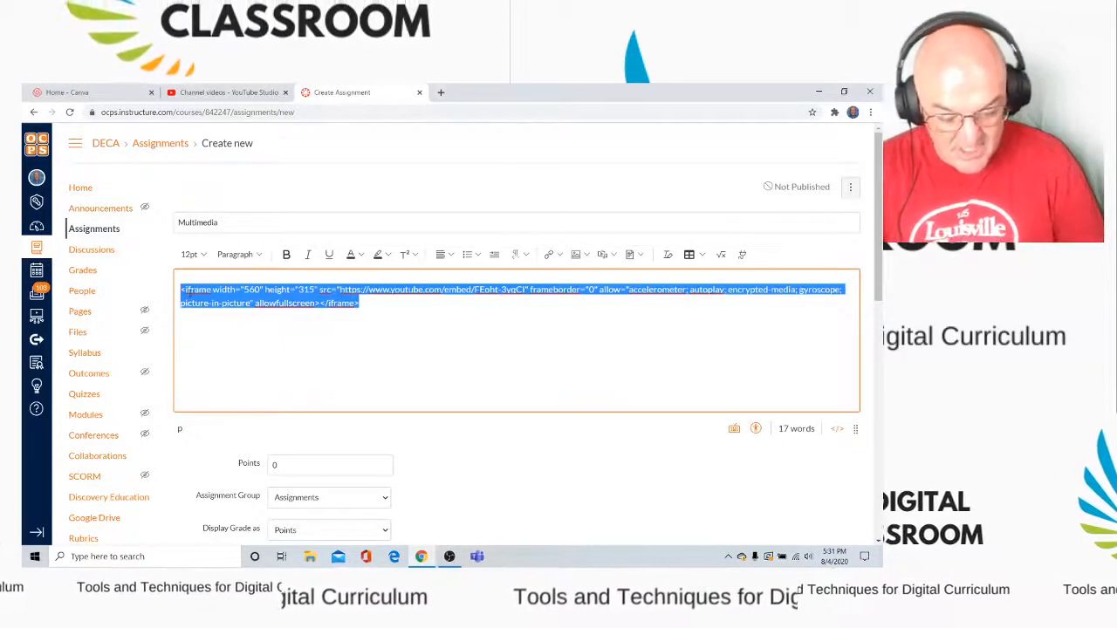
key(ctrl+x)
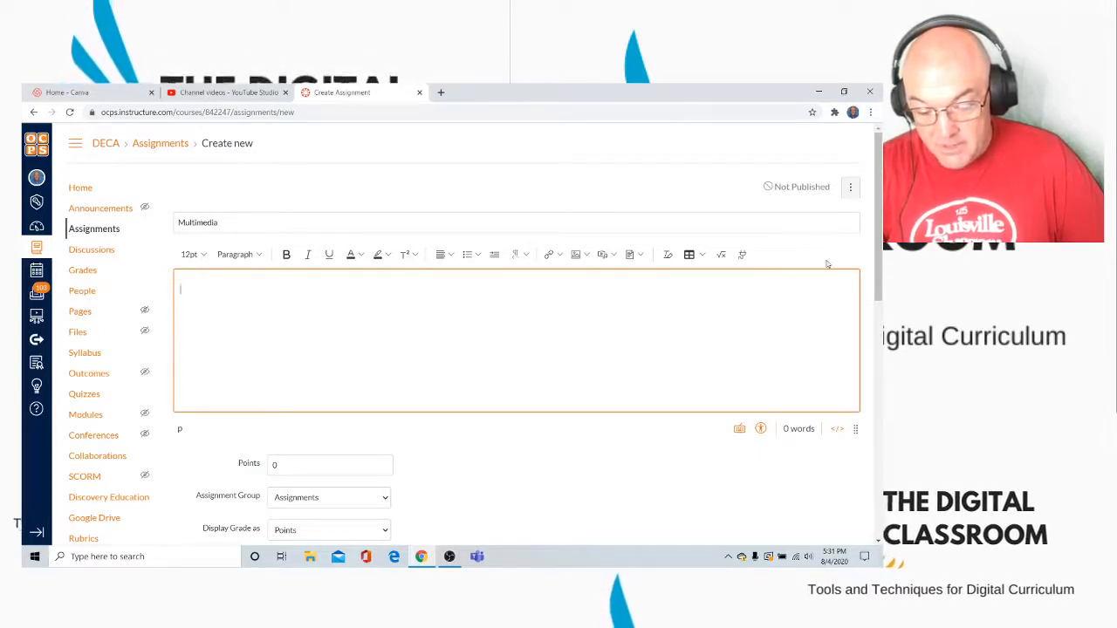
- Embed the YouTube video in the assignment description by pasting its iframe code into the HTML source and returning to rich text
click(838, 431)
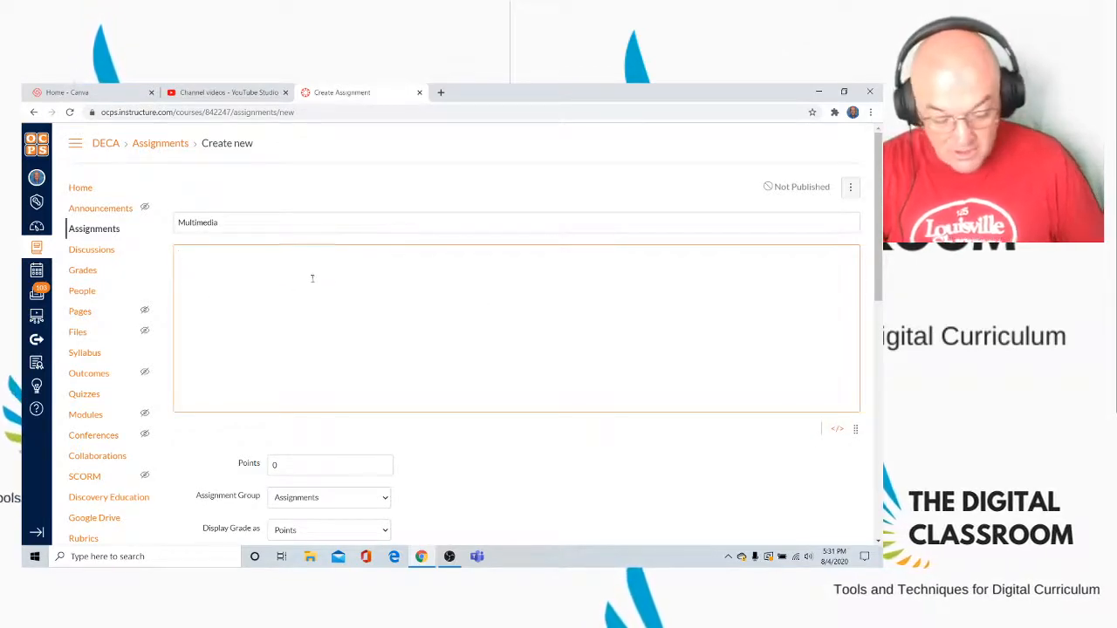
key(ctrl+v)
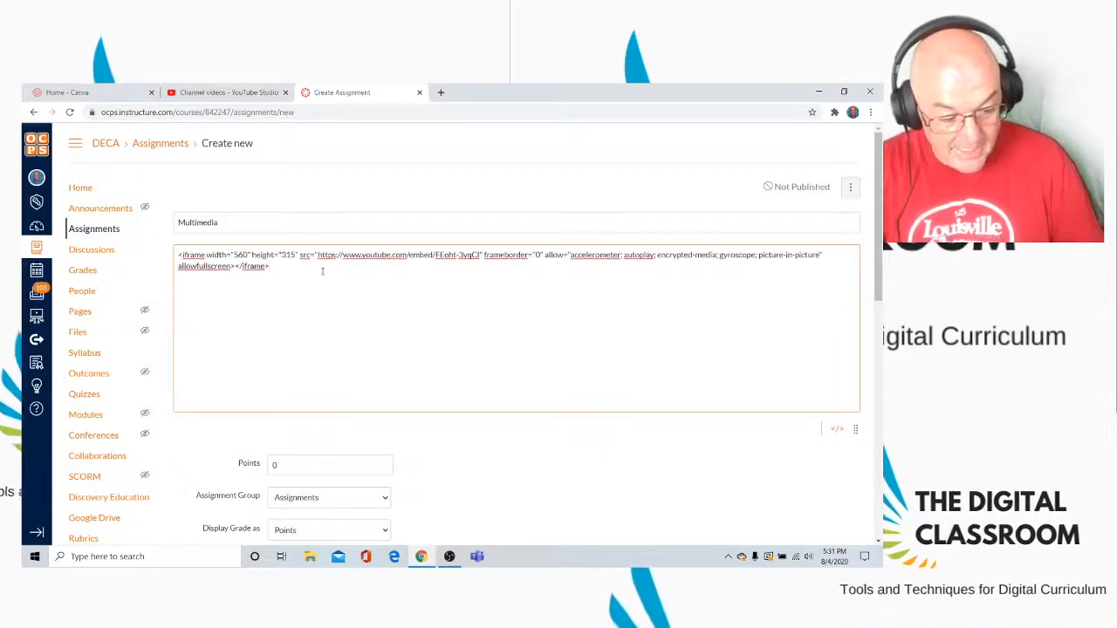
click(836, 434)
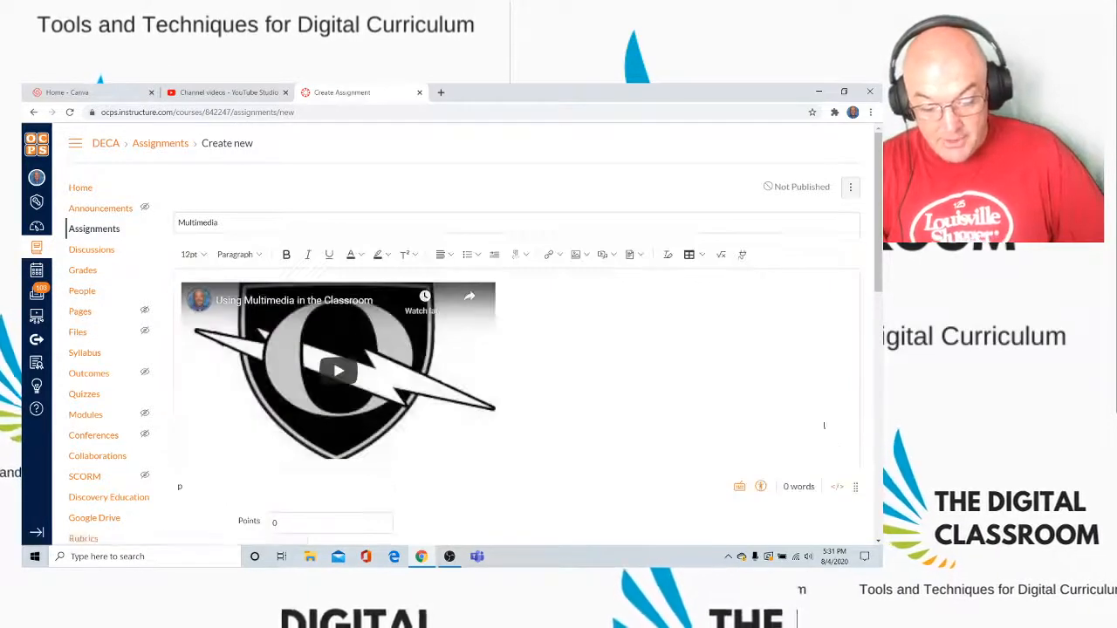
scroll(650, 378, down, 1)
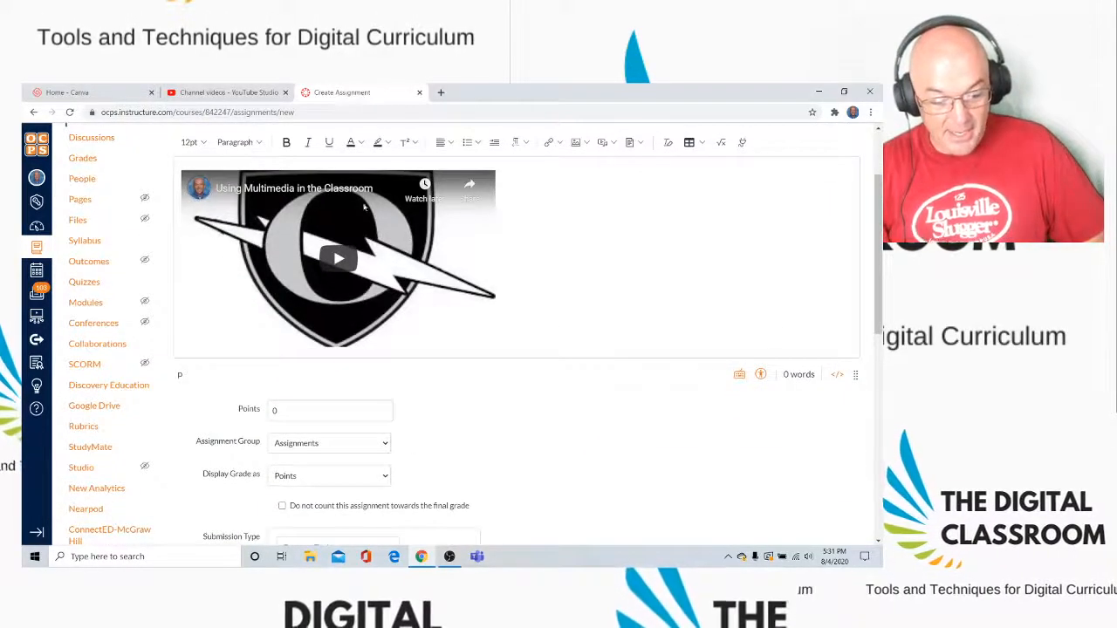
scroll(648, 271, down, 3)
scroll(649, 288, up, 3)
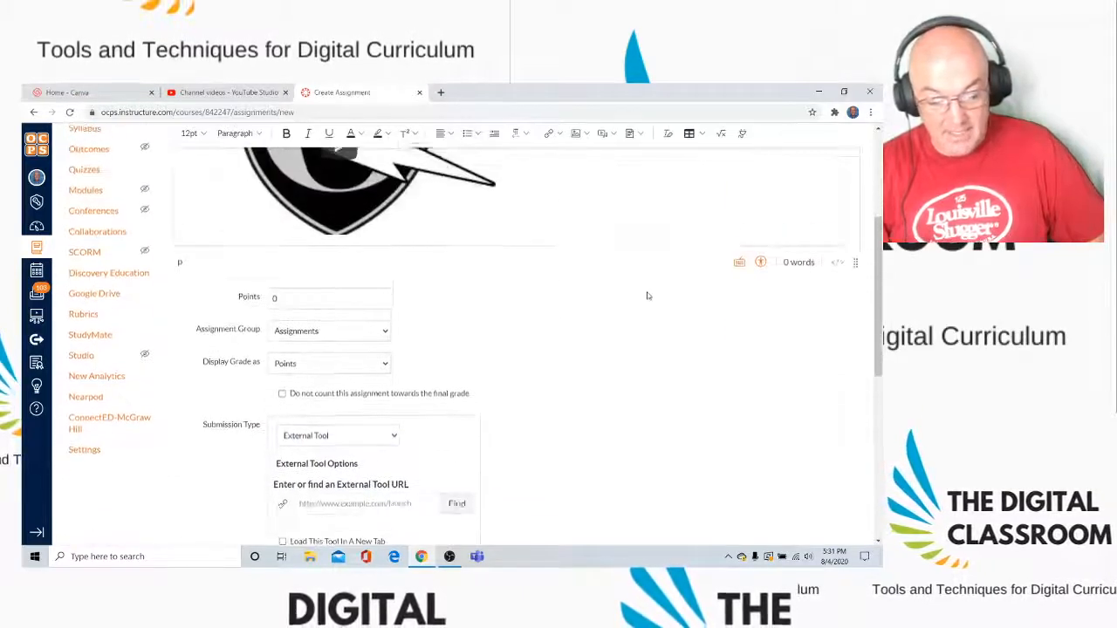
- Add the text "Add to my assignment" two lines below the embedded video
click(546, 317)
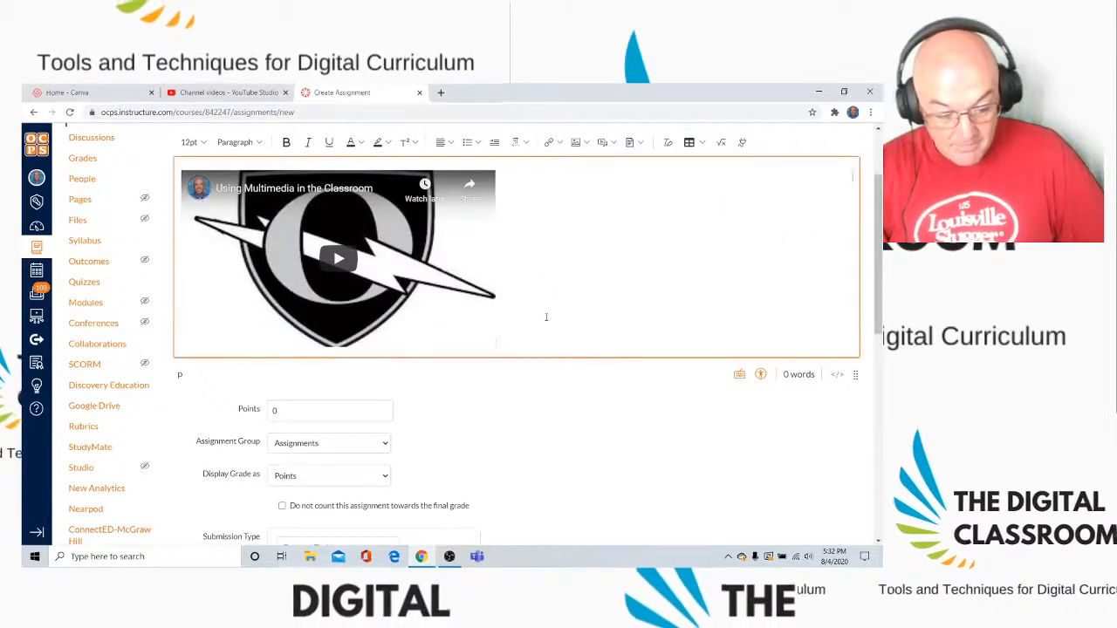
key(Return)
key(Return)
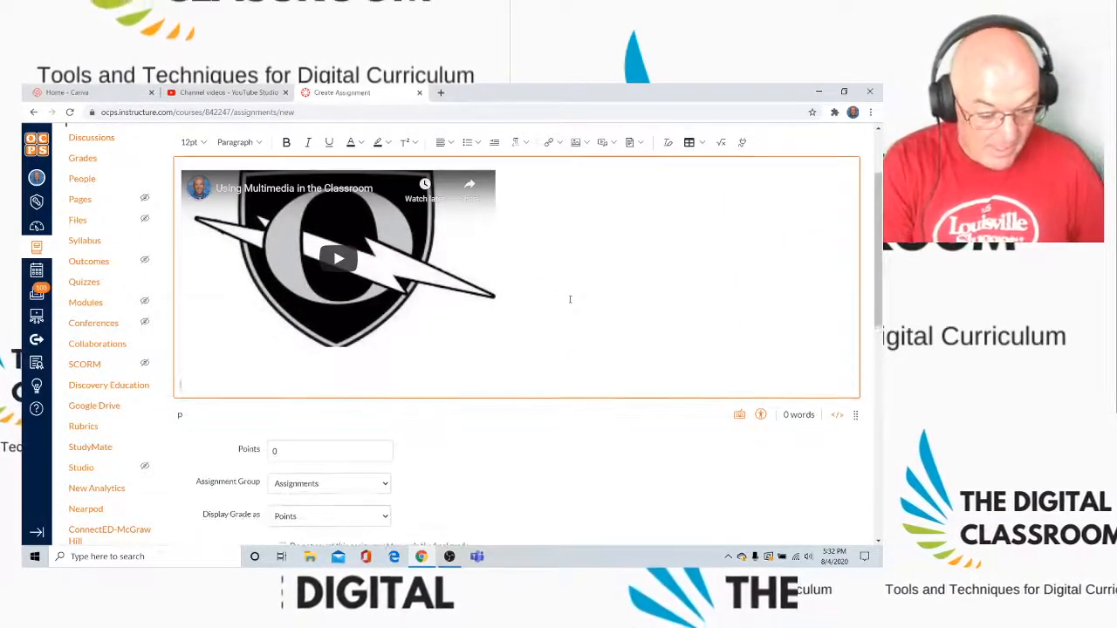
text(Add to my assignment)
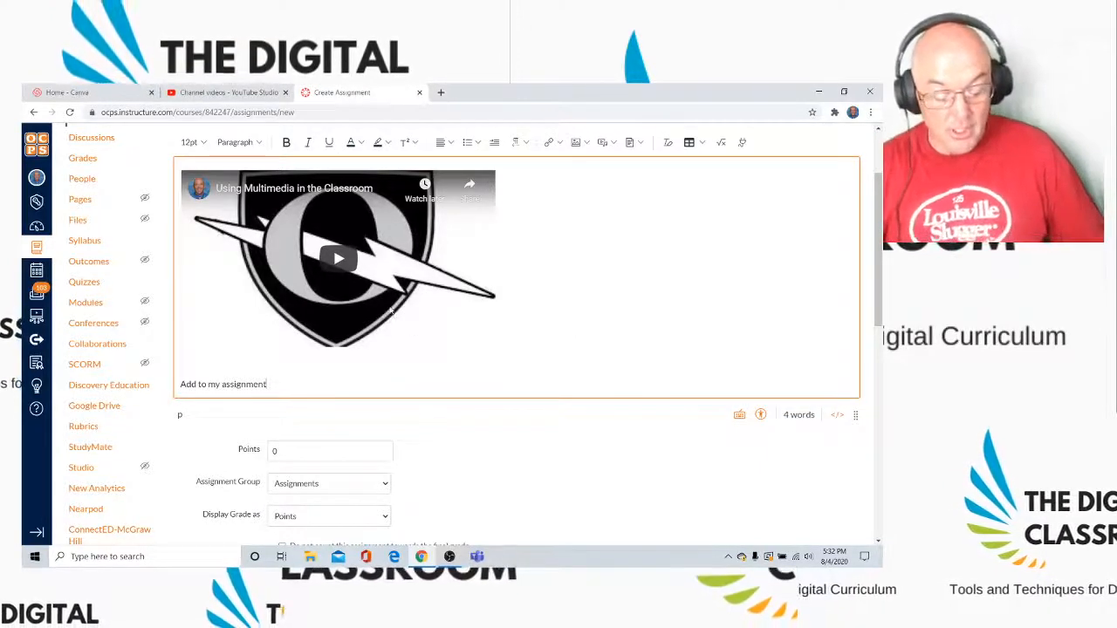
- Set the Multimedia assignment's submission type to Online with File Uploads, save it, and check the saved assignment page
scroll(389, 306, down, 4)
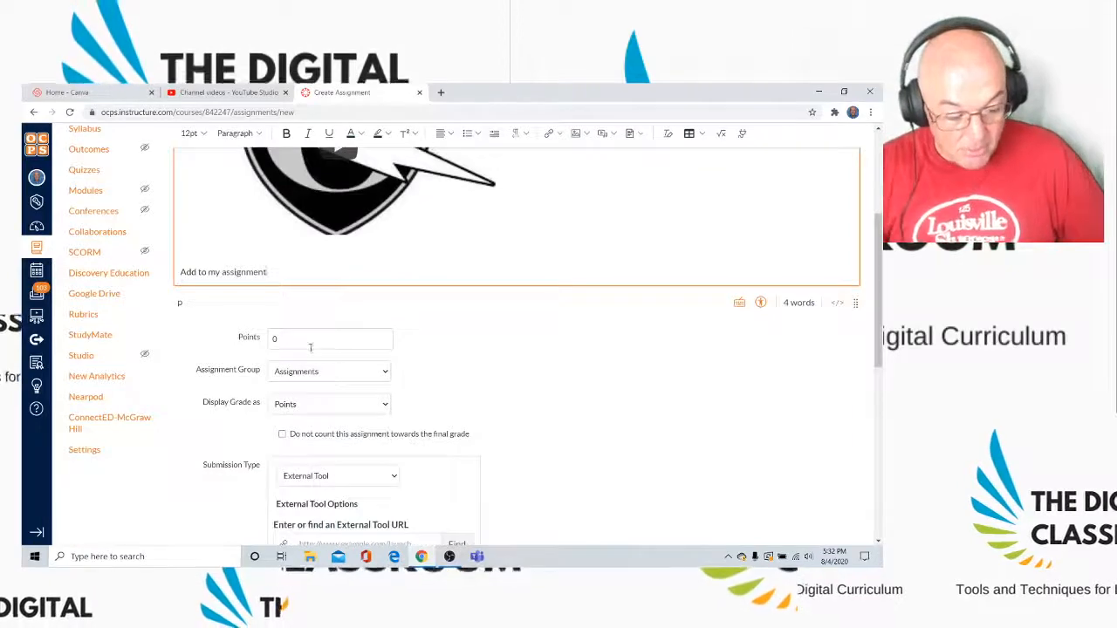
scroll(327, 359, down, 4)
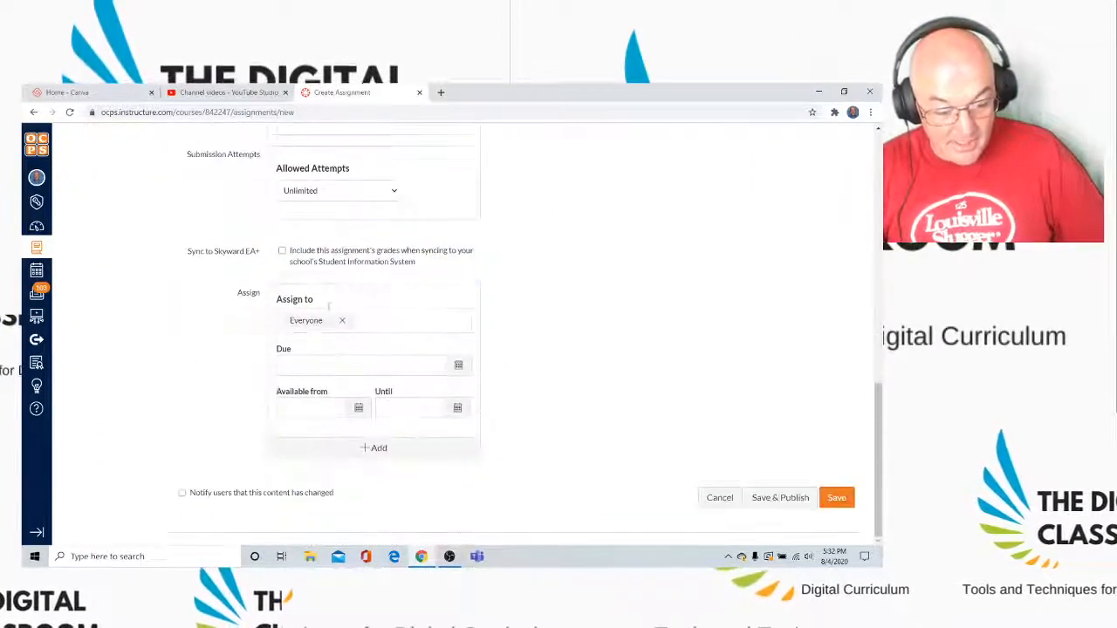
scroll(337, 248, up, 2)
scroll(337, 248, up, 2)
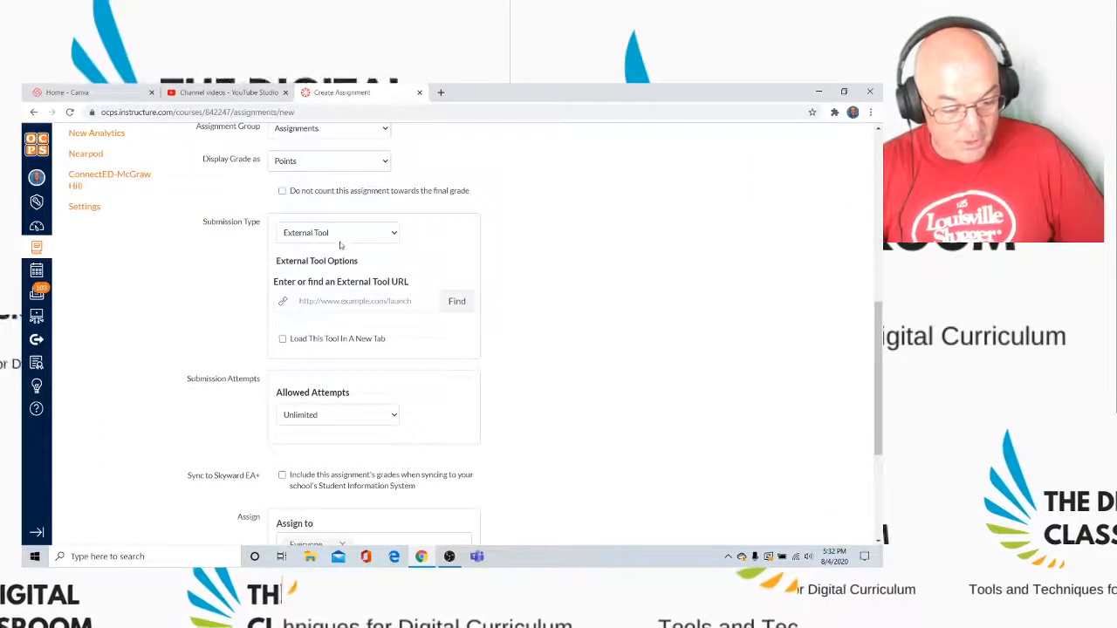
click(340, 234)
click(301, 259)
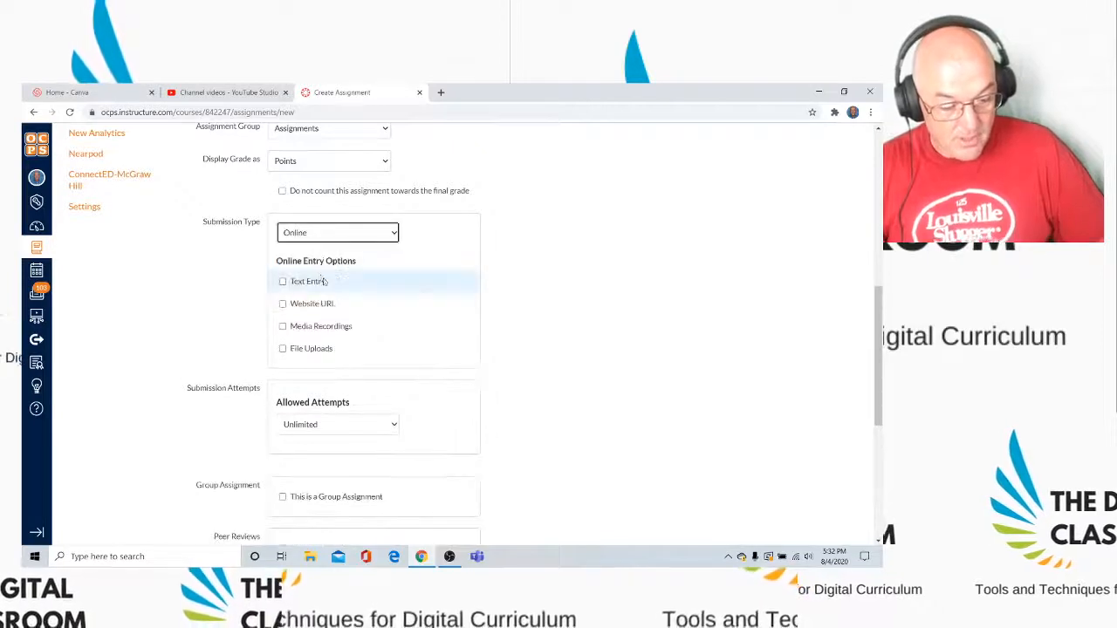
click(304, 349)
scroll(304, 288, down, 3)
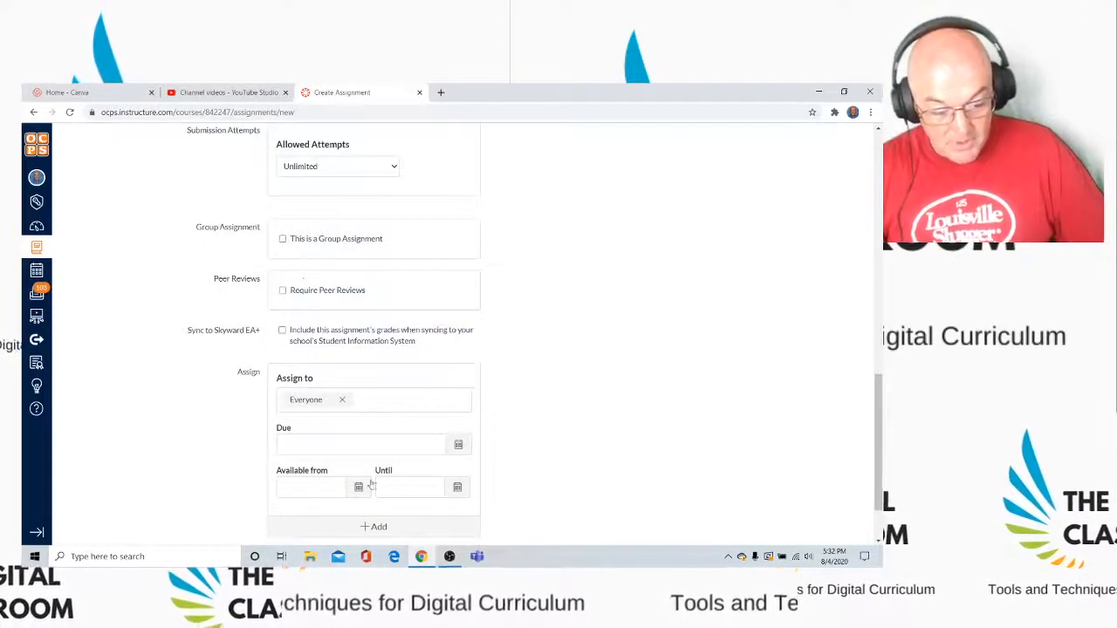
scroll(704, 397, down, 1)
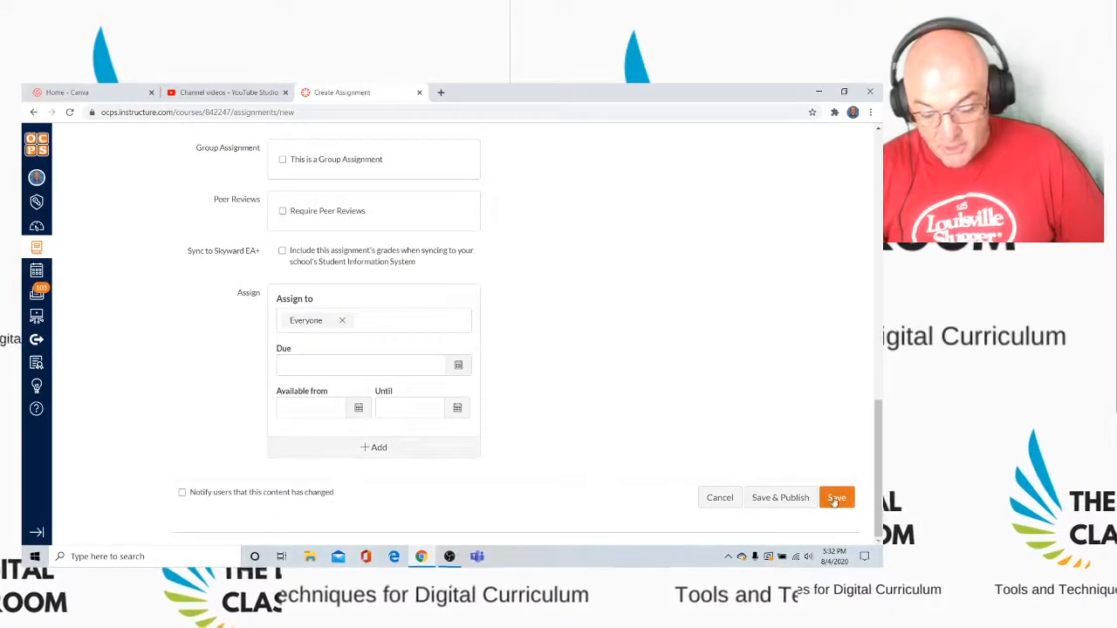
click(828, 503)
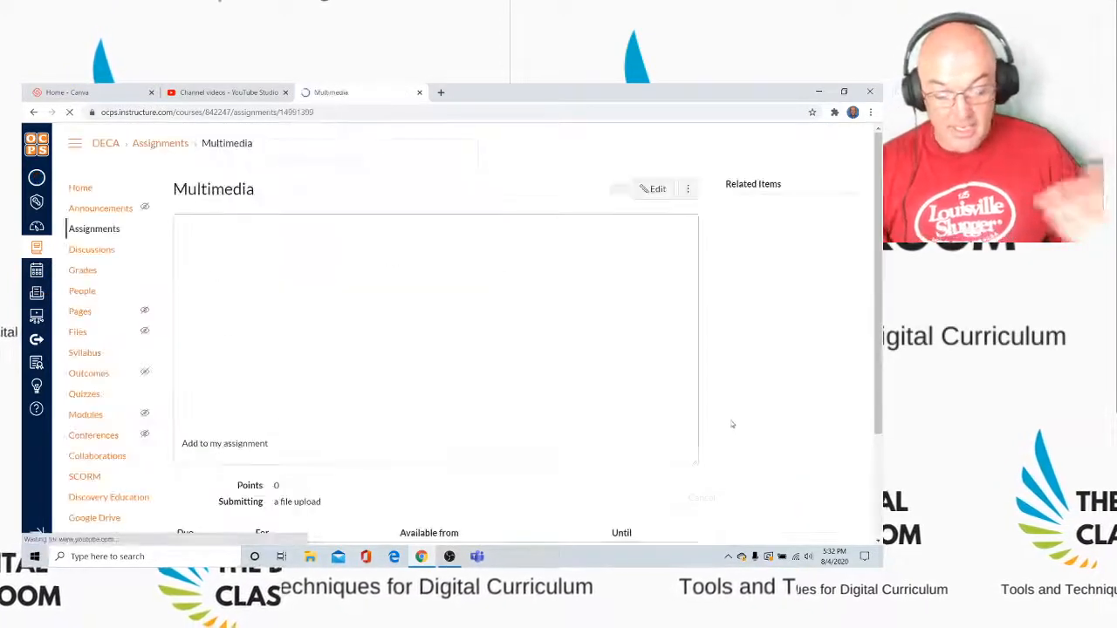
scroll(461, 322, down, 2)
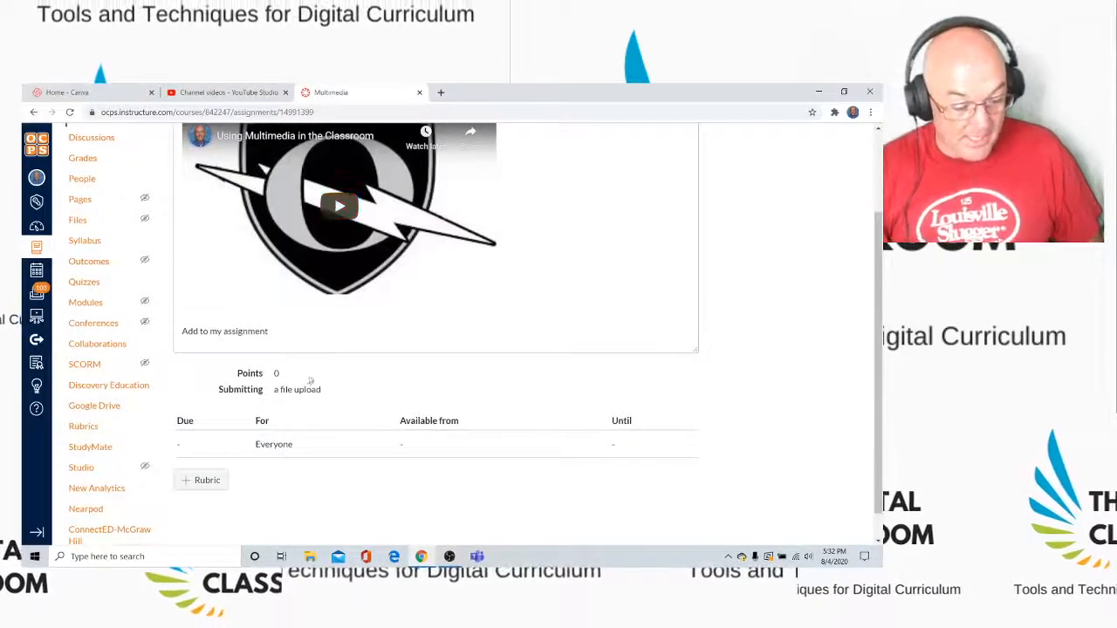
scroll(302, 314, up, 2)
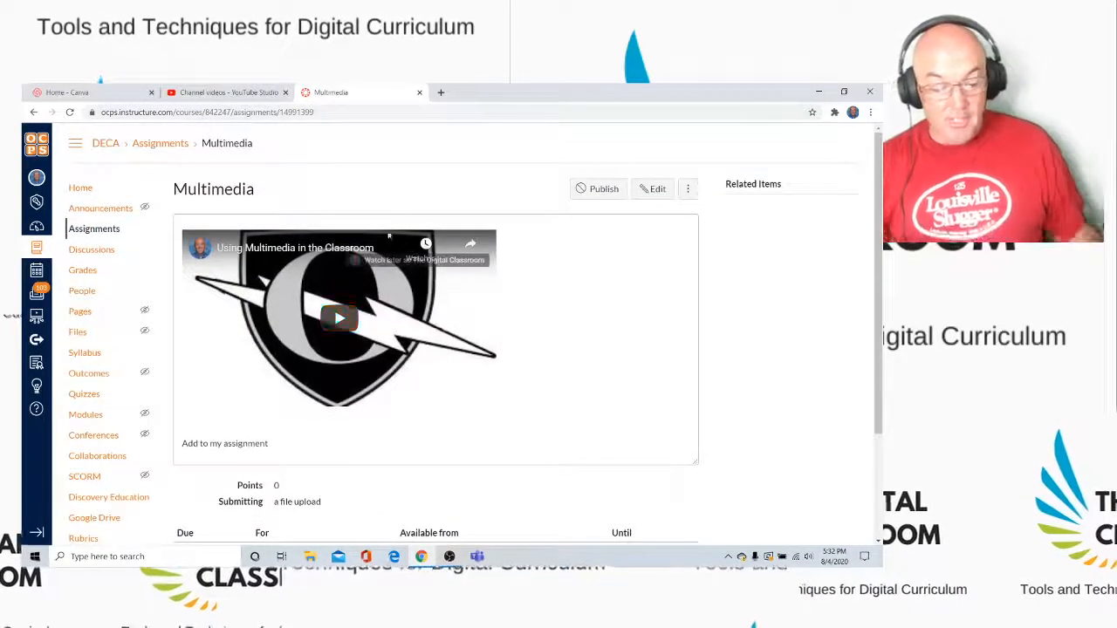
- Create a new quiz in the DECA course using the Classic Quizzes engine
click(84, 400)
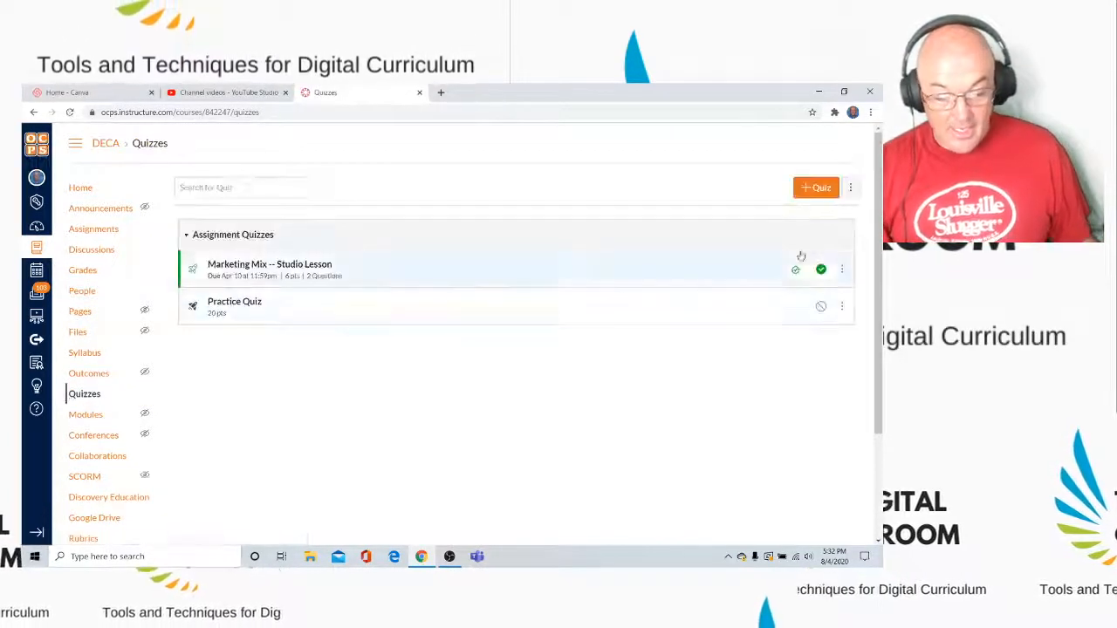
click(814, 189)
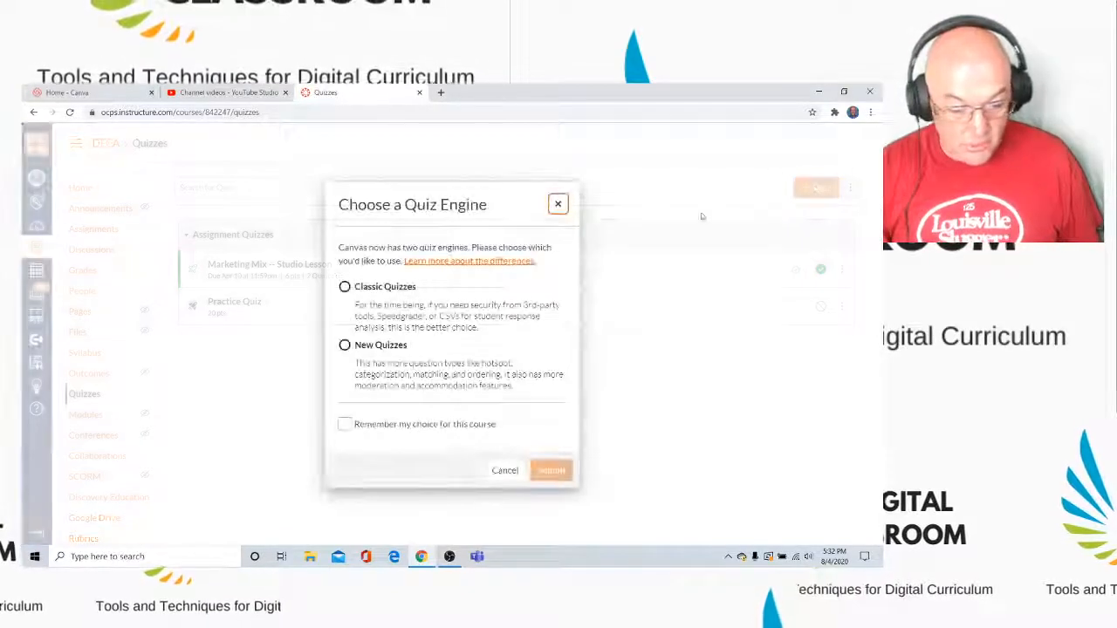
click(345, 287)
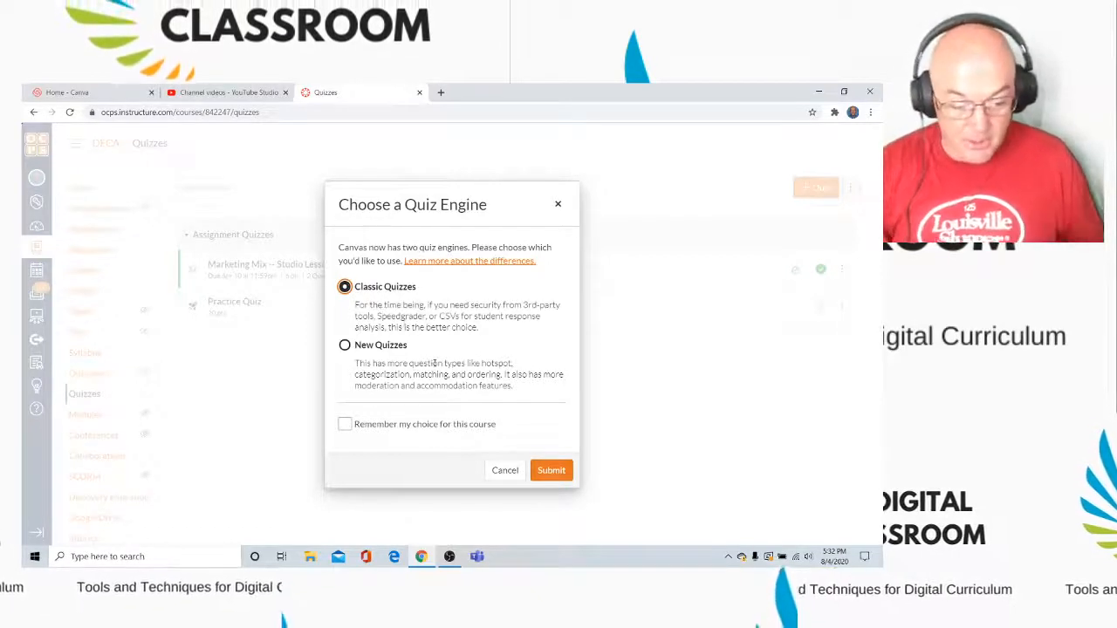
click(546, 473)
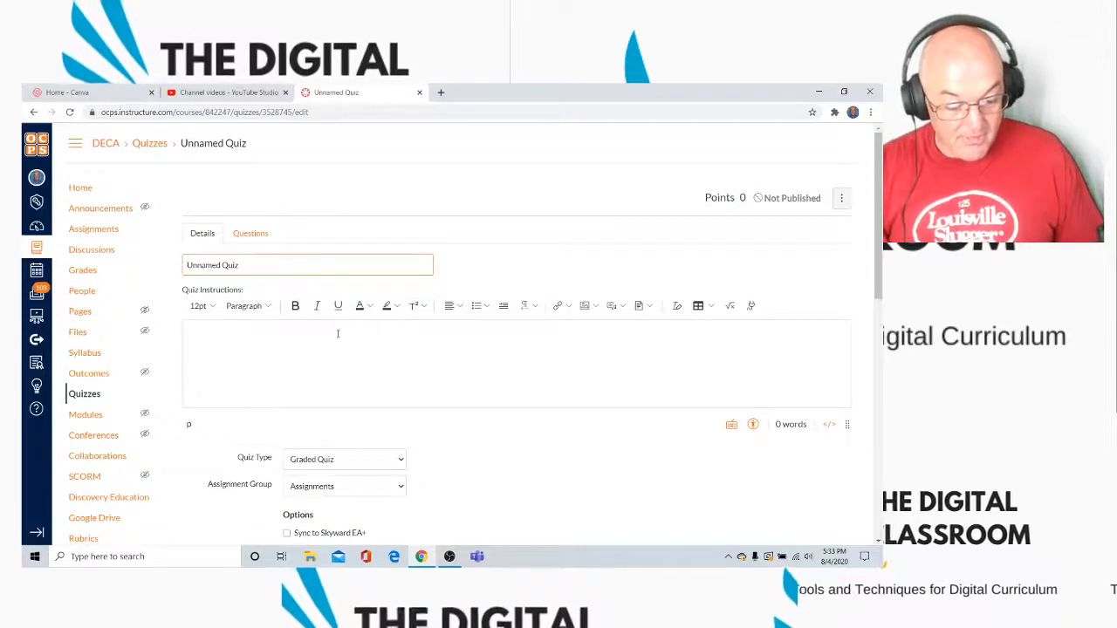
- Enter "Type Instructions" in the quiz instructions and embed the YouTube video below by adding its iframe code to the HTML source
click(284, 328)
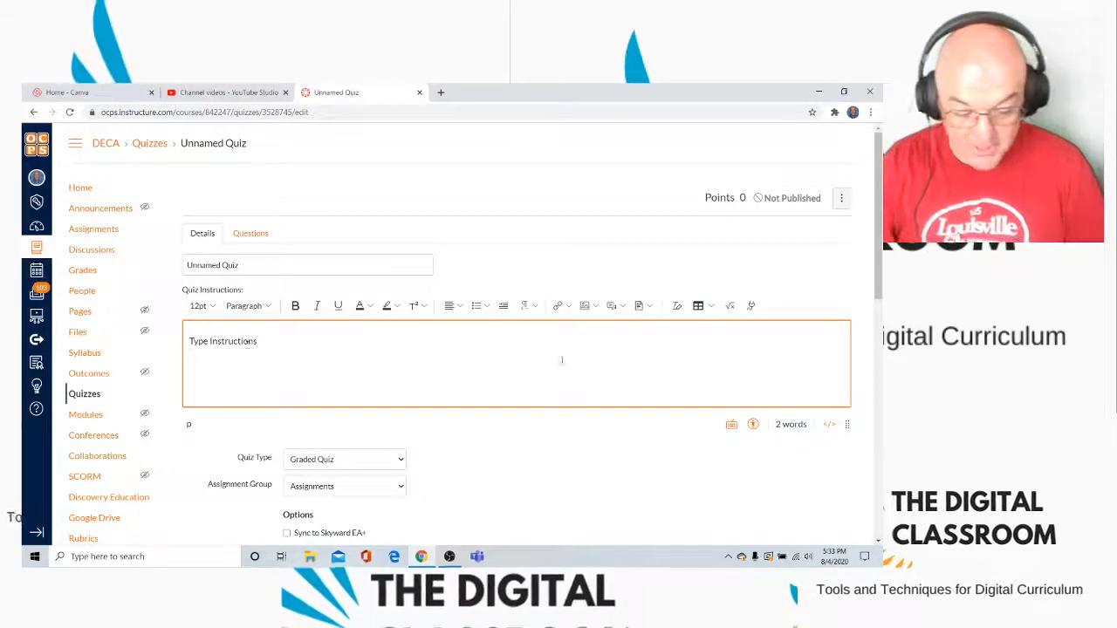
click(830, 426)
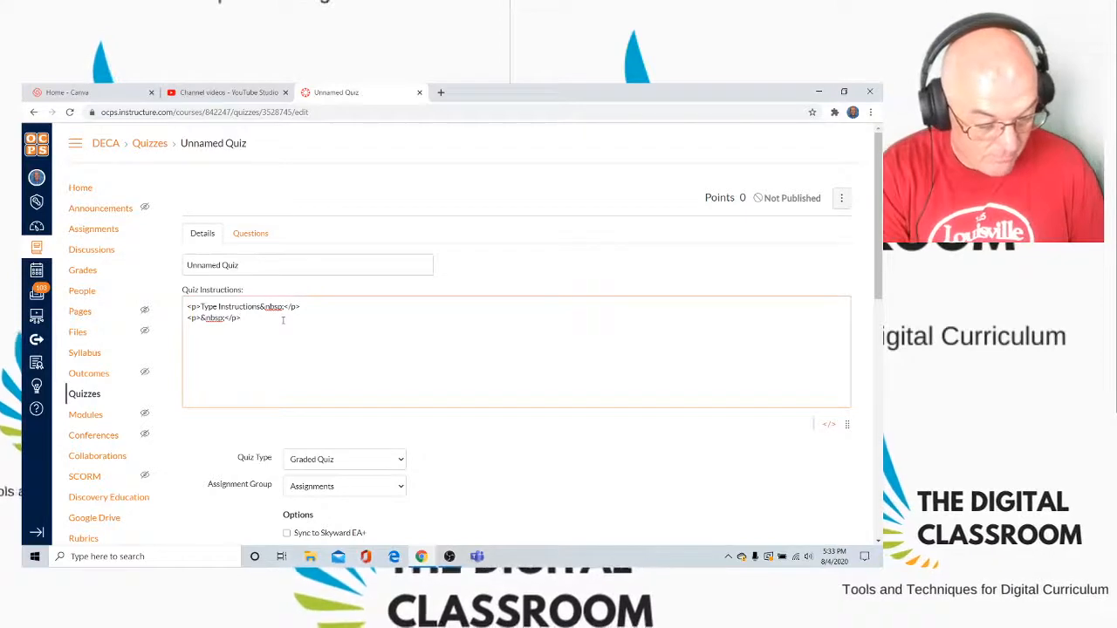
text(<iframe width="560" height="315" src="https://www.youtube.com/embed/FEoht-3yqCI" frameborder="0" allow="accelerometer; autoplay; encrypted-media; gyroscope; picture-in-picture" allowfullscreen></iframe>)
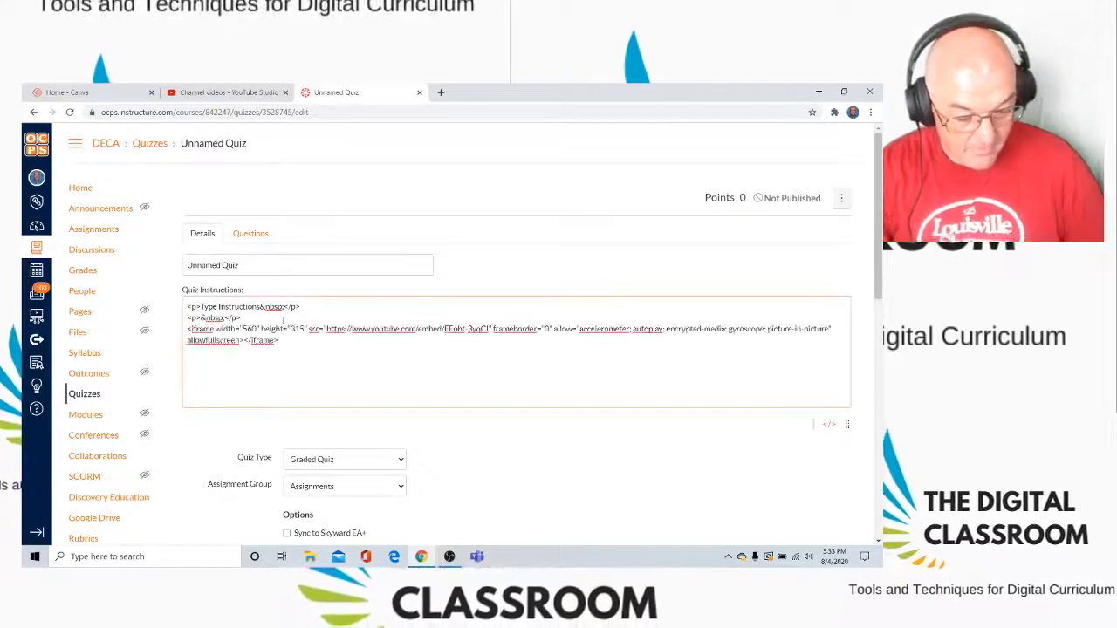
click(830, 424)
- Review the quiz's embedded video, its question creation area, and its options for time limit, attempts and student responses
scroll(234, 236, down, 2)
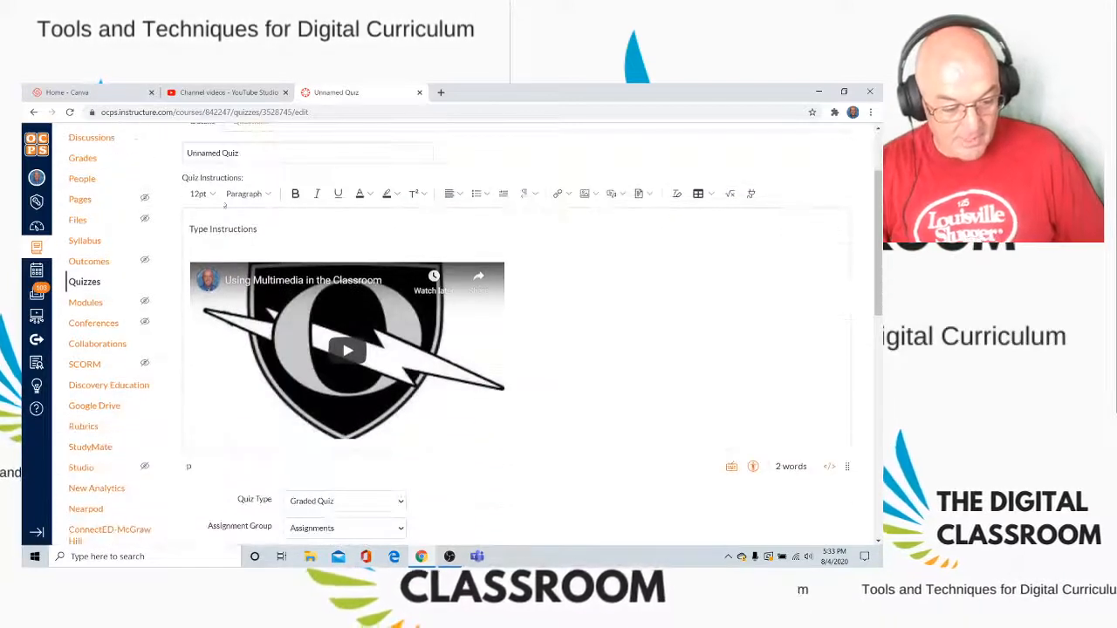
scroll(233, 235, down, 2)
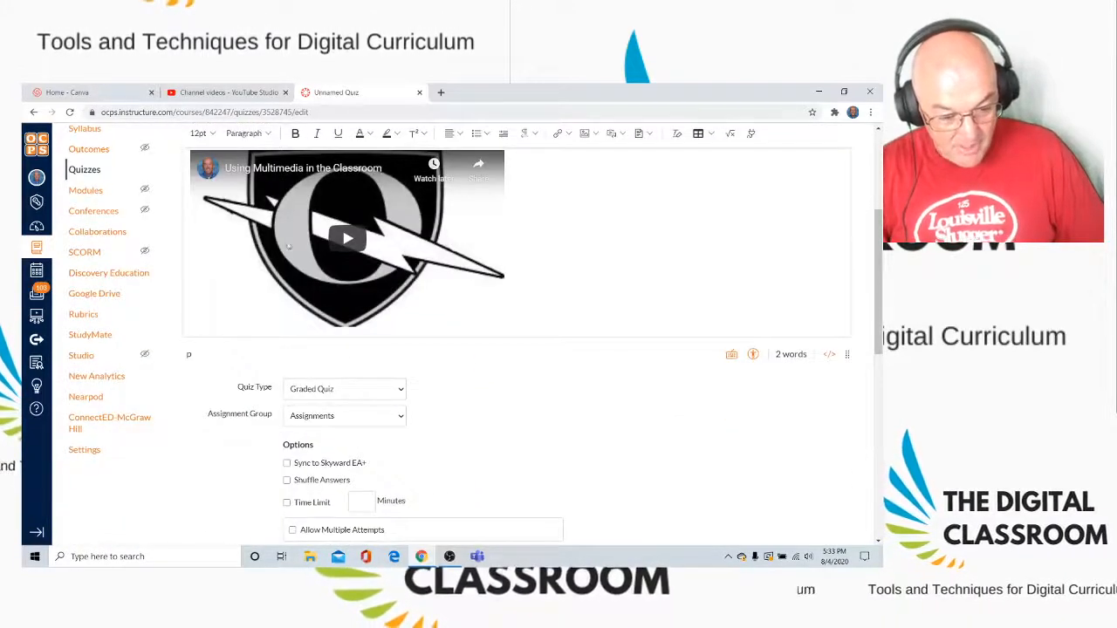
scroll(256, 185, up, 2)
scroll(256, 185, up, 2)
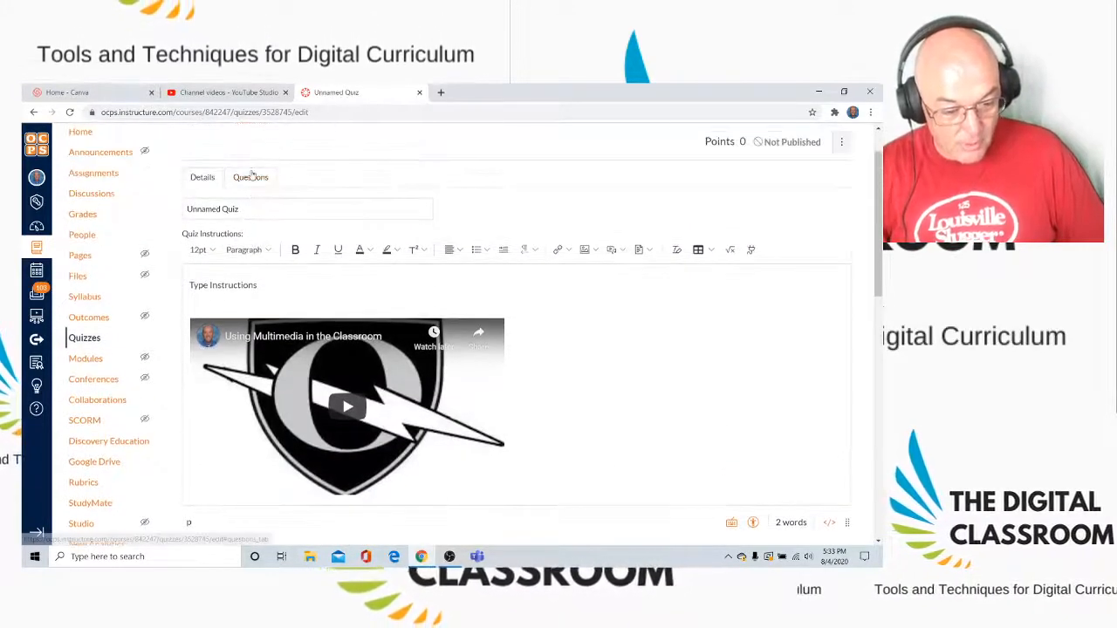
click(250, 177)
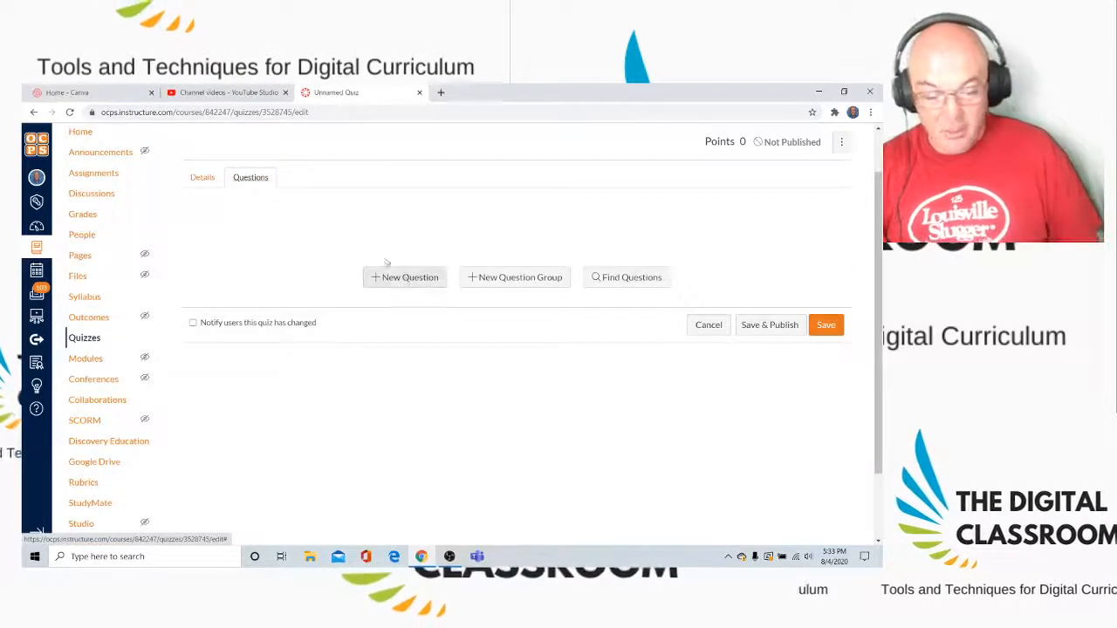
click(201, 178)
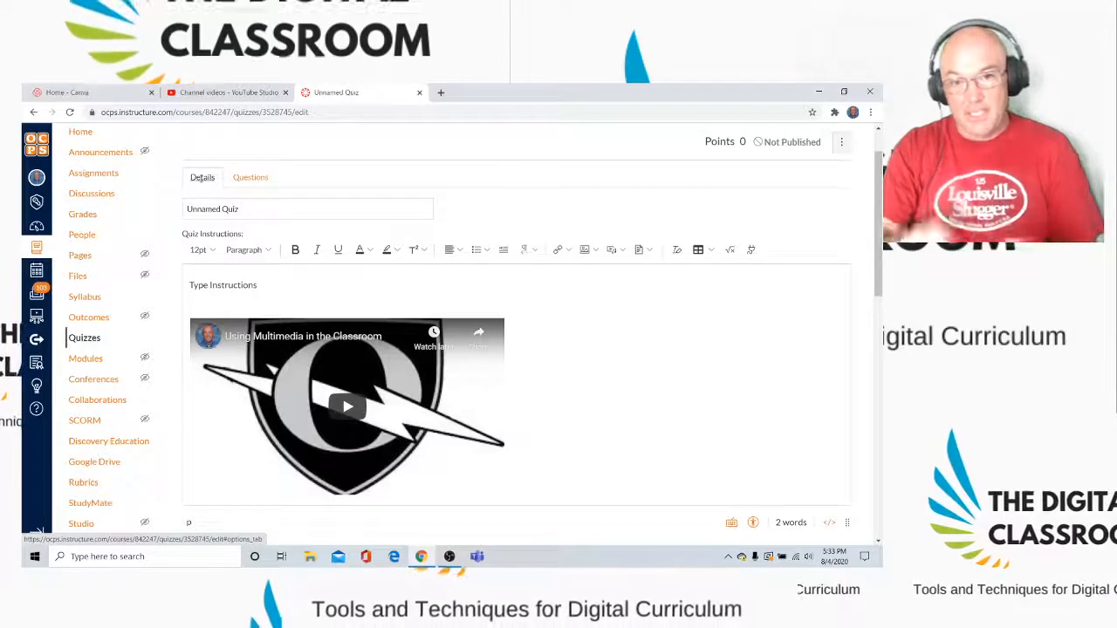
click(239, 301)
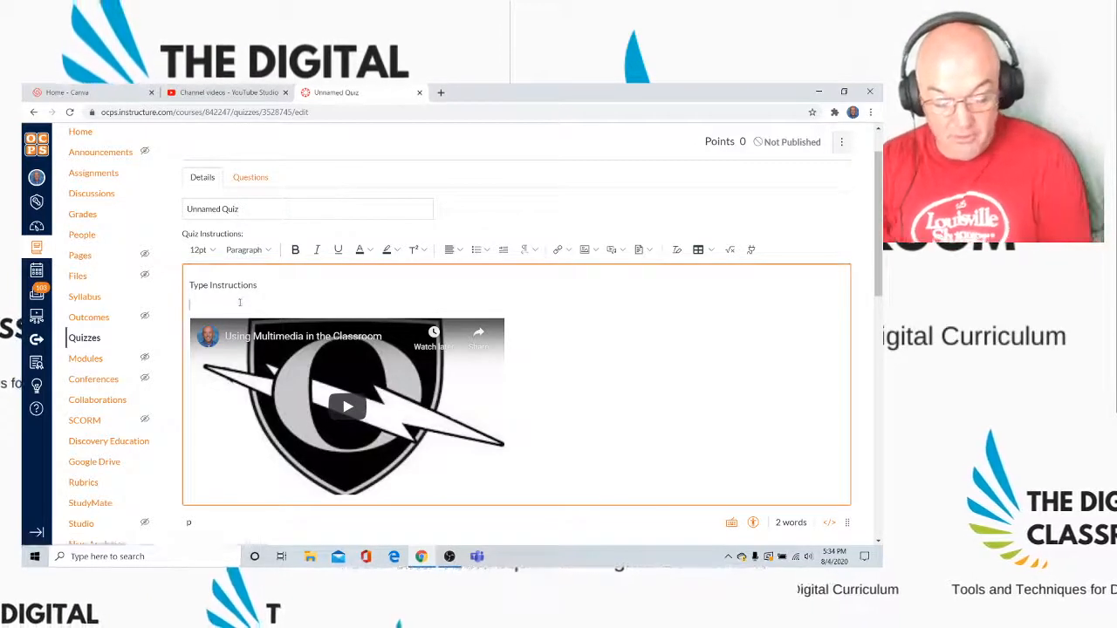
scroll(245, 309, down, 4)
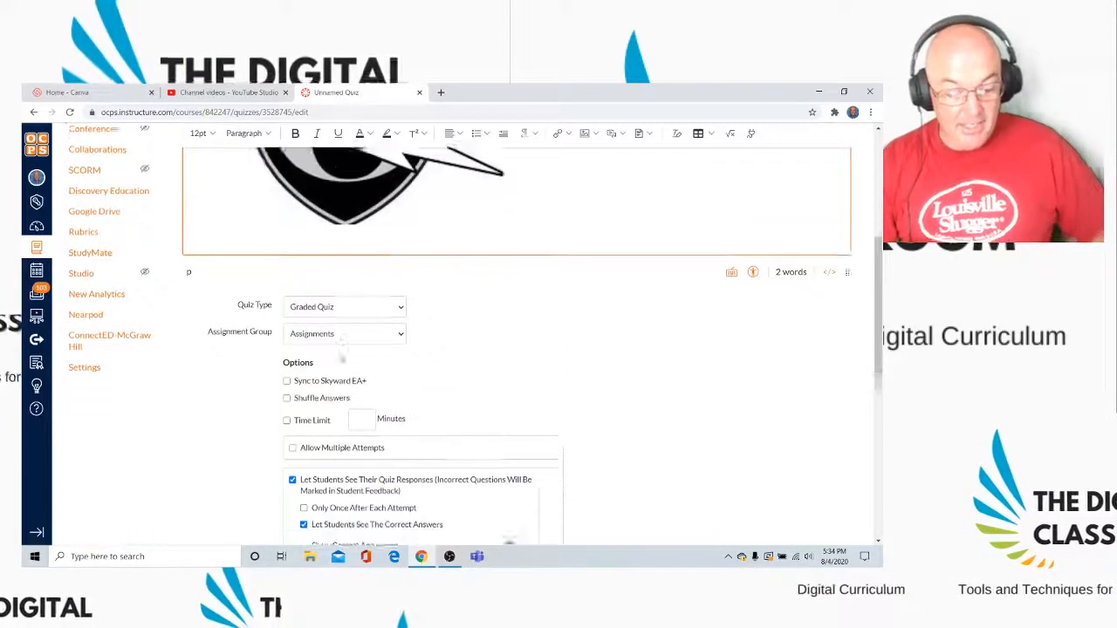
scroll(332, 323, down, 1)
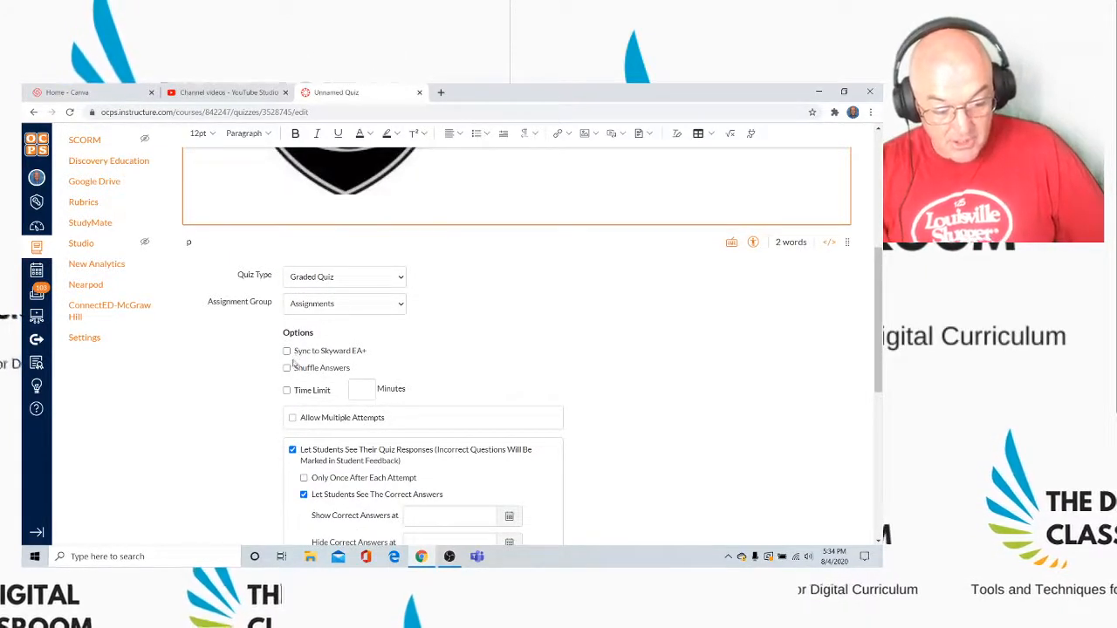
scroll(349, 433, down, 5)
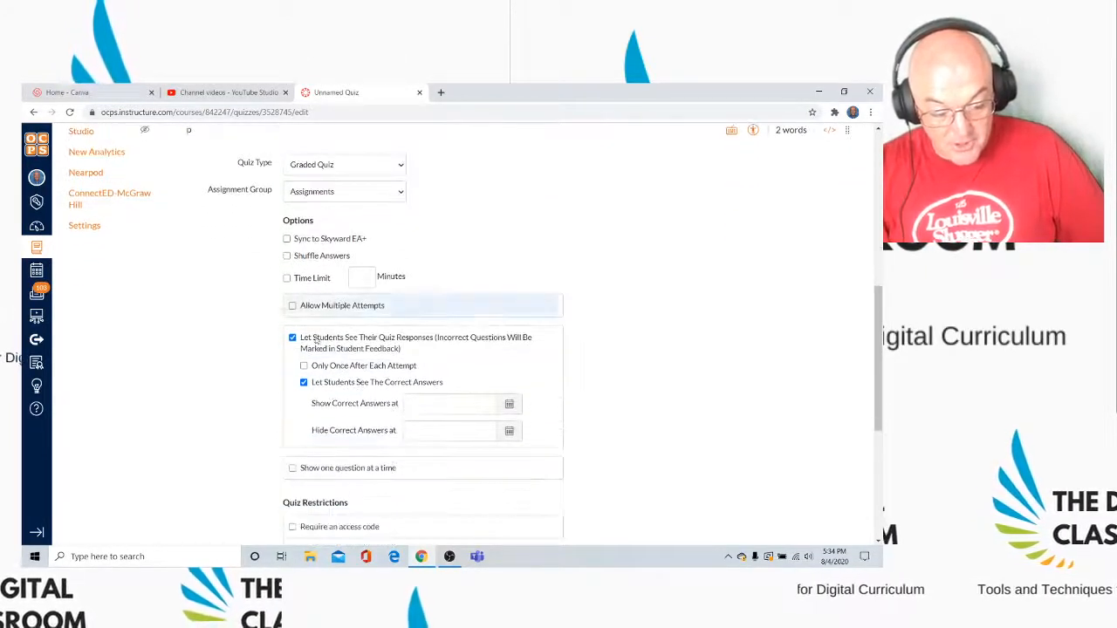
scroll(346, 432, up, 10)
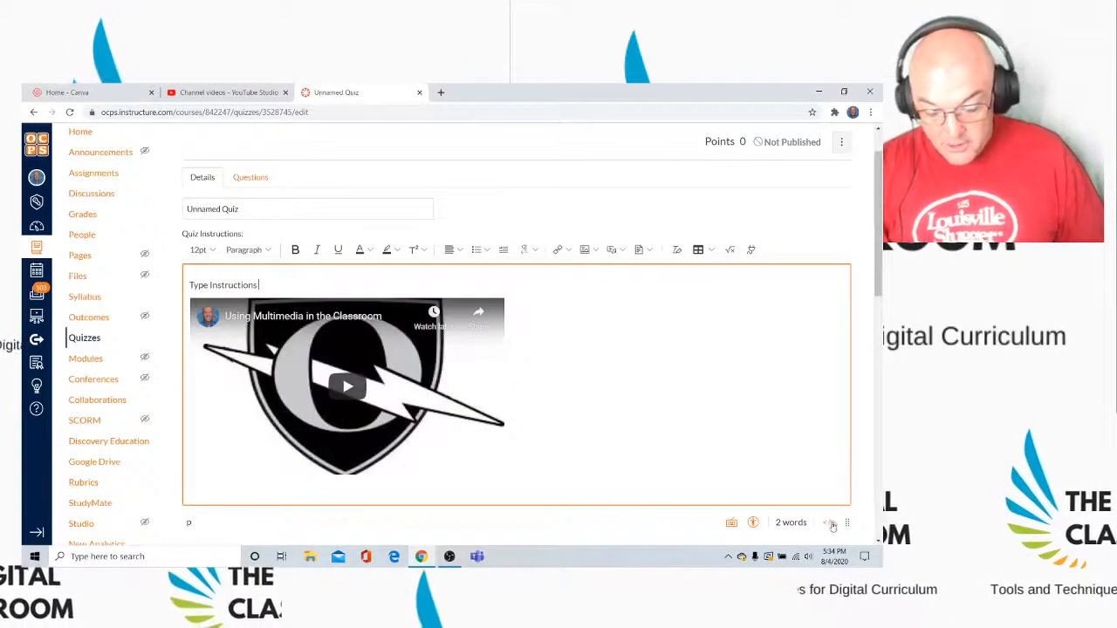
- Cut the YouTube iframe paragraph out of the quiz instructions' HTML source, keeping the instruction text
click(829, 522)
drag(320, 280, 178, 267)
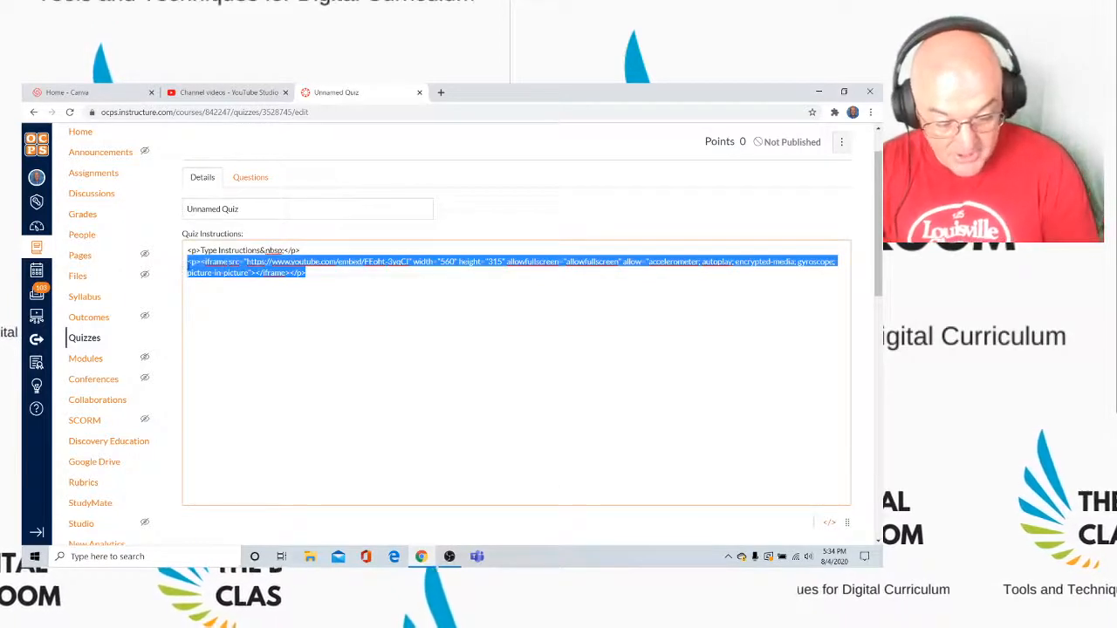
key(ctrl+x)
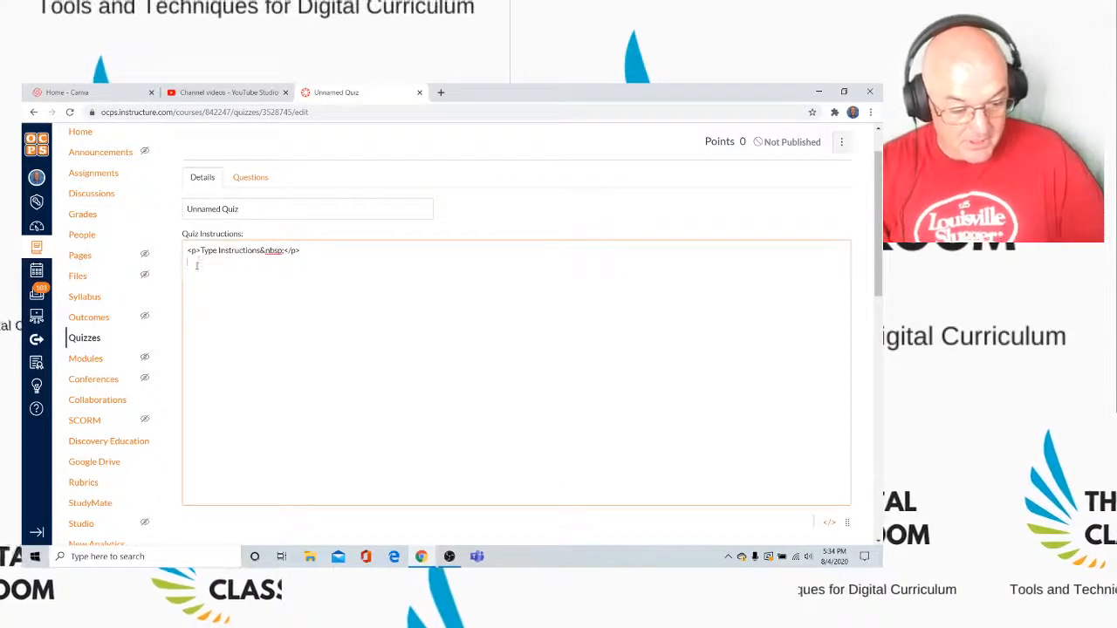
- Switch to the Loom video page and copy the embed code of the "Home - Canva" video
click(102, 93)
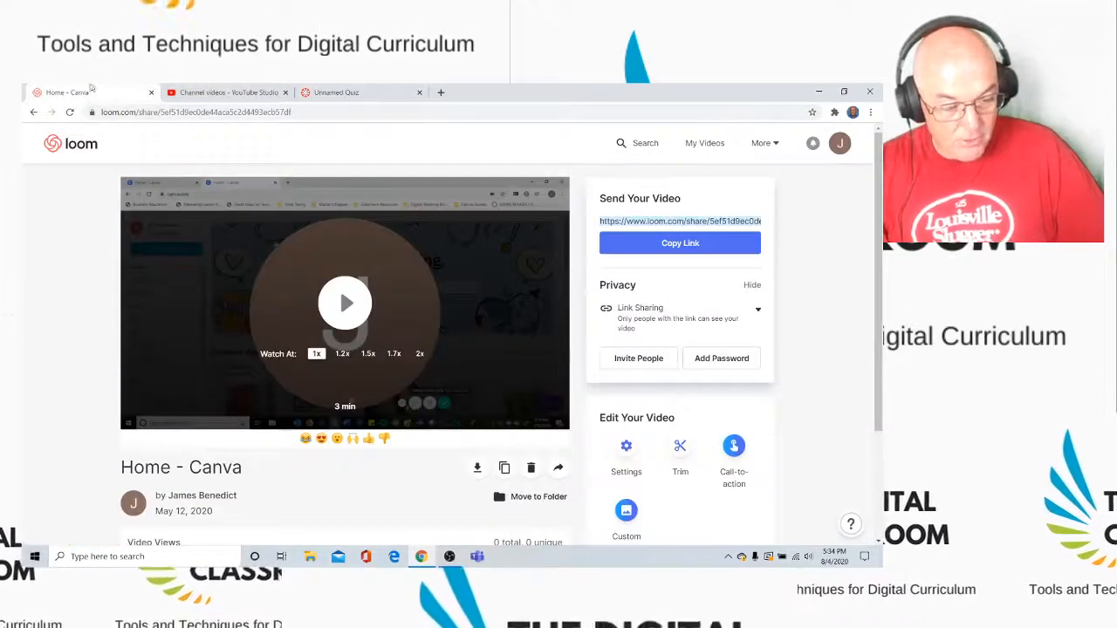
scroll(436, 366, down, 1)
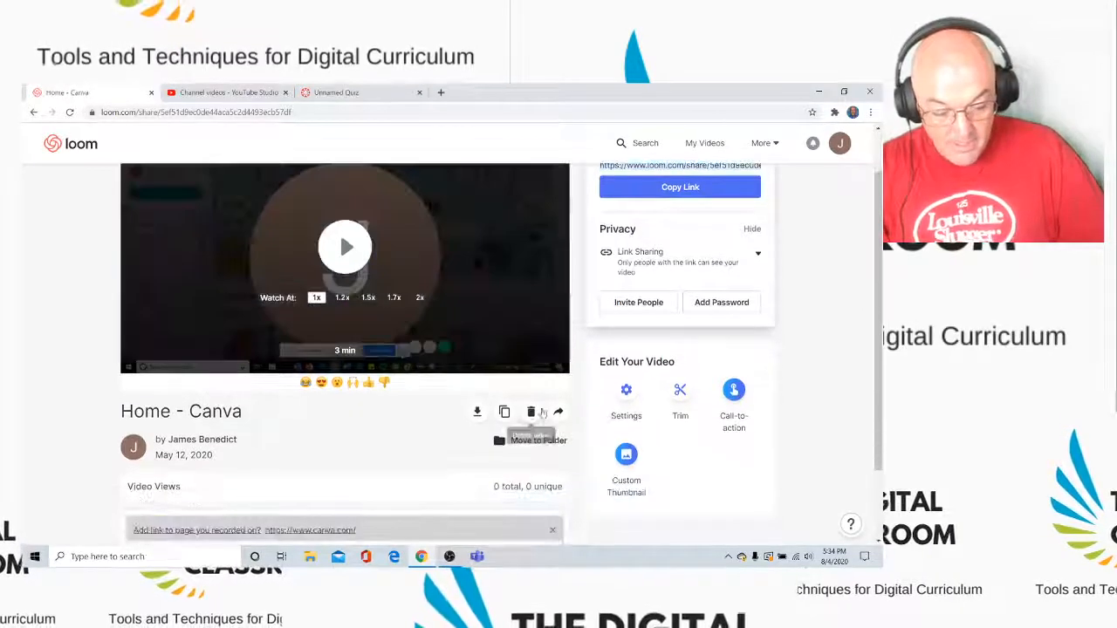
click(558, 413)
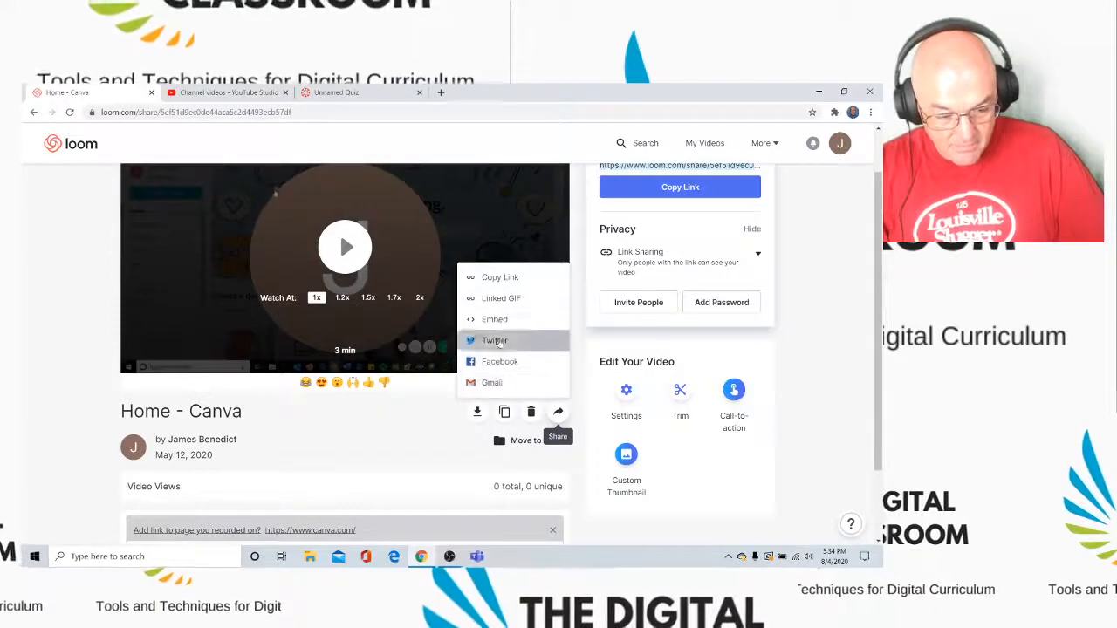
click(501, 320)
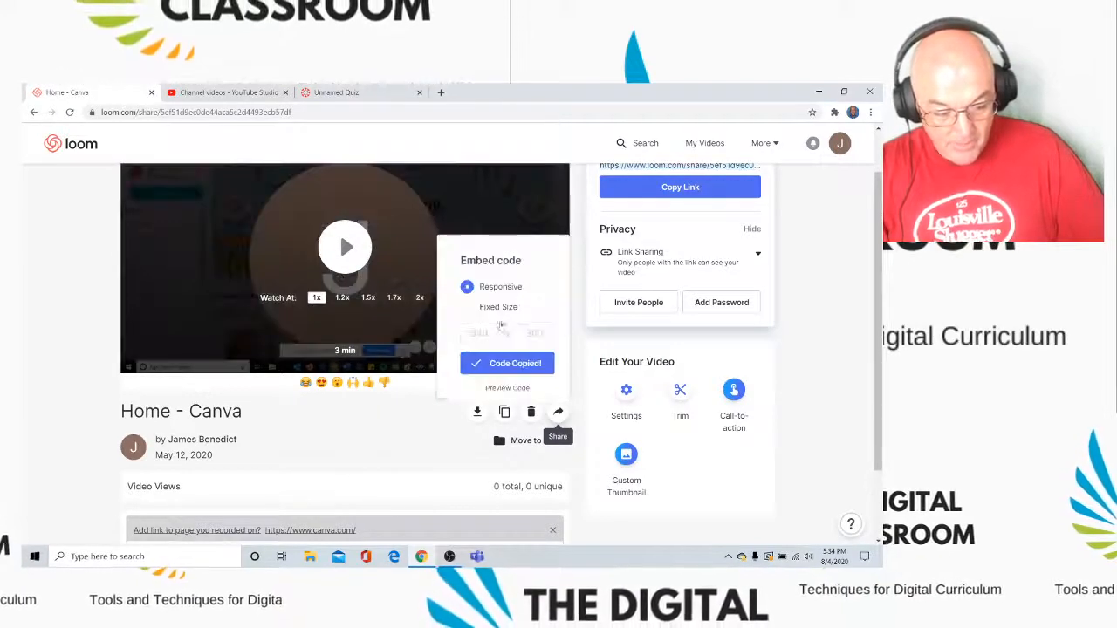
- Return to the Canvas quiz, paste the Loom embed code below the instruction text in the HTML source, and restore rich text view
click(338, 94)
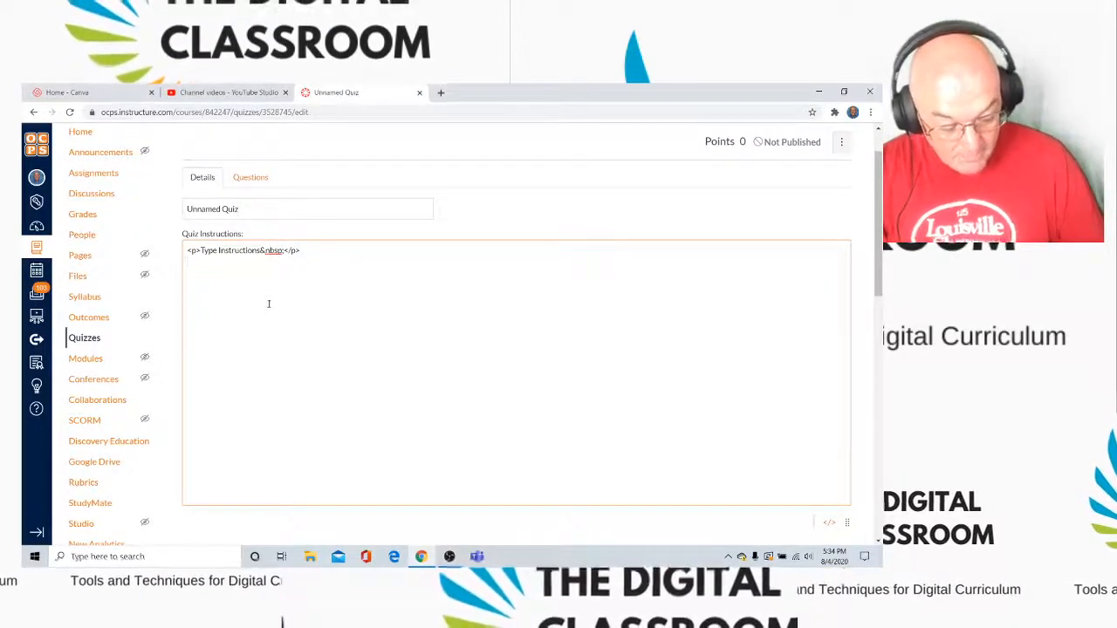
key(ctrl+v)
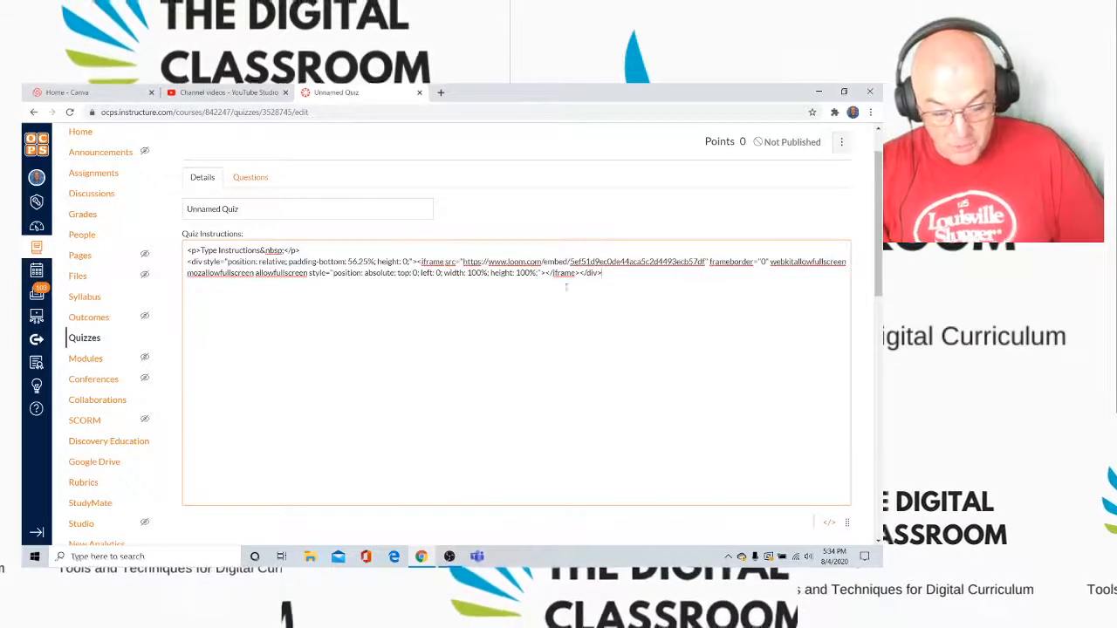
click(830, 524)
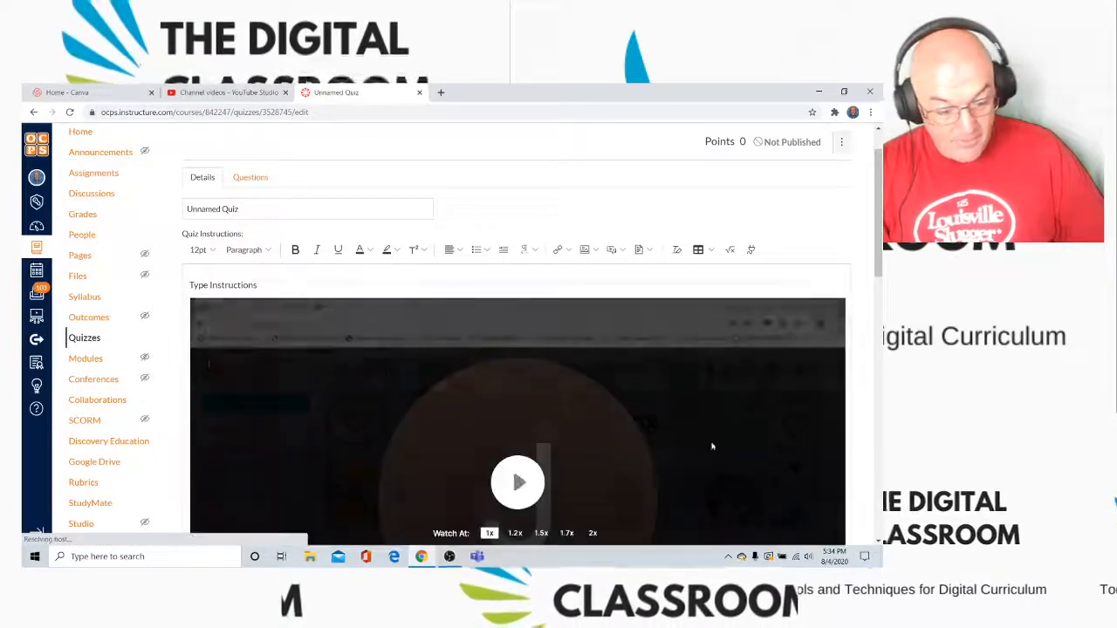
- Delete the Loom embed code from the quiz instructions' HTML source, keeping the instruction text, and restore rich text view
scroll(670, 410, down, 5)
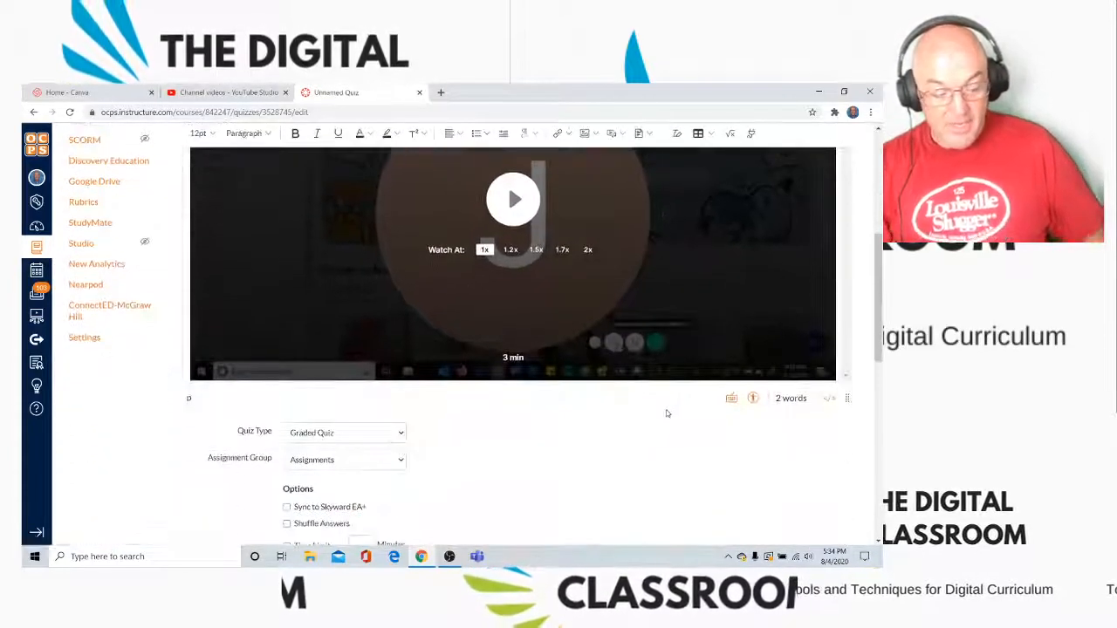
scroll(560, 409, down, 2)
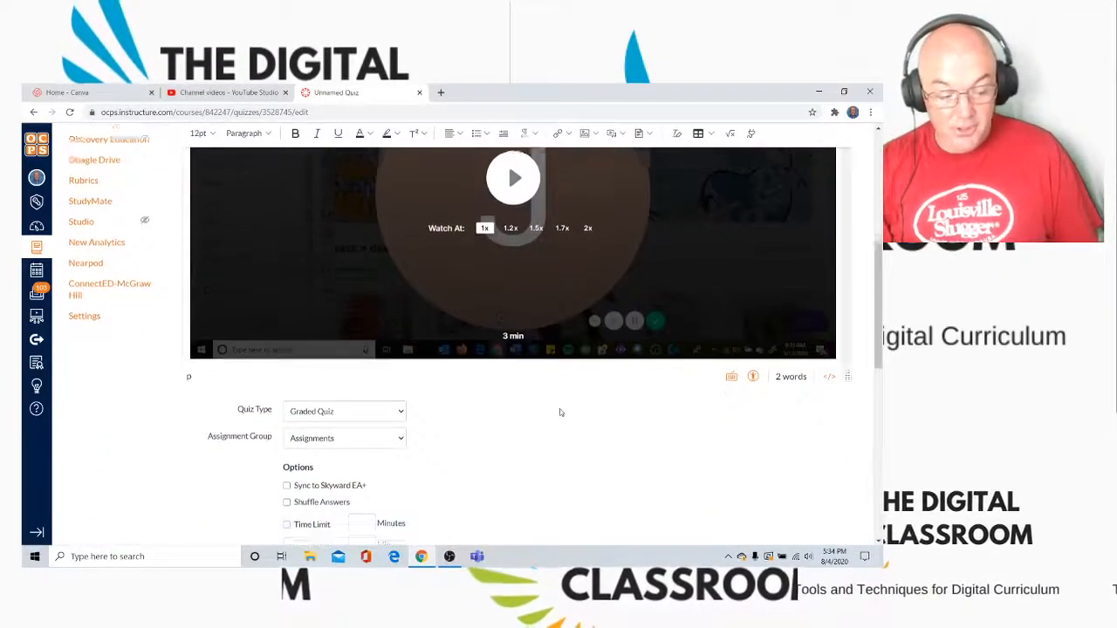
scroll(562, 412, up, 5)
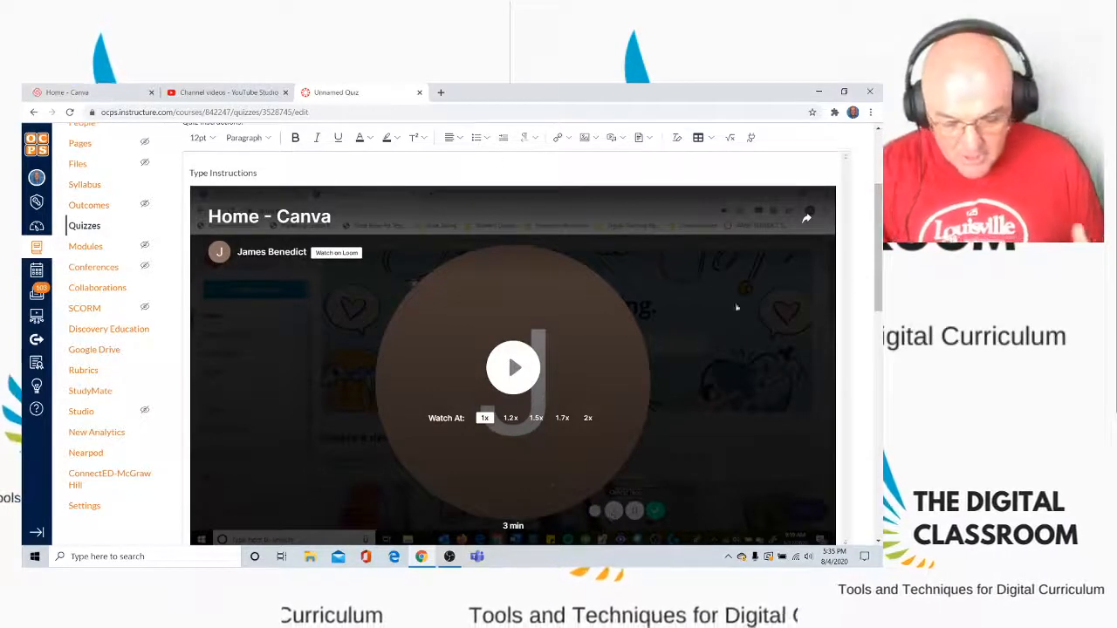
scroll(774, 369, down, 3)
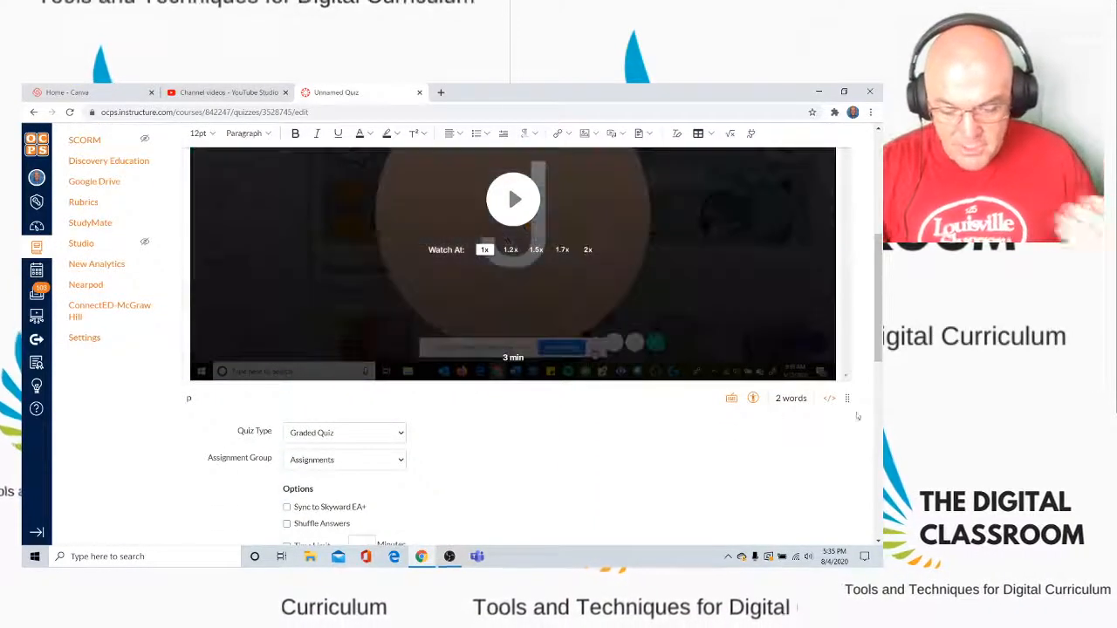
click(830, 398)
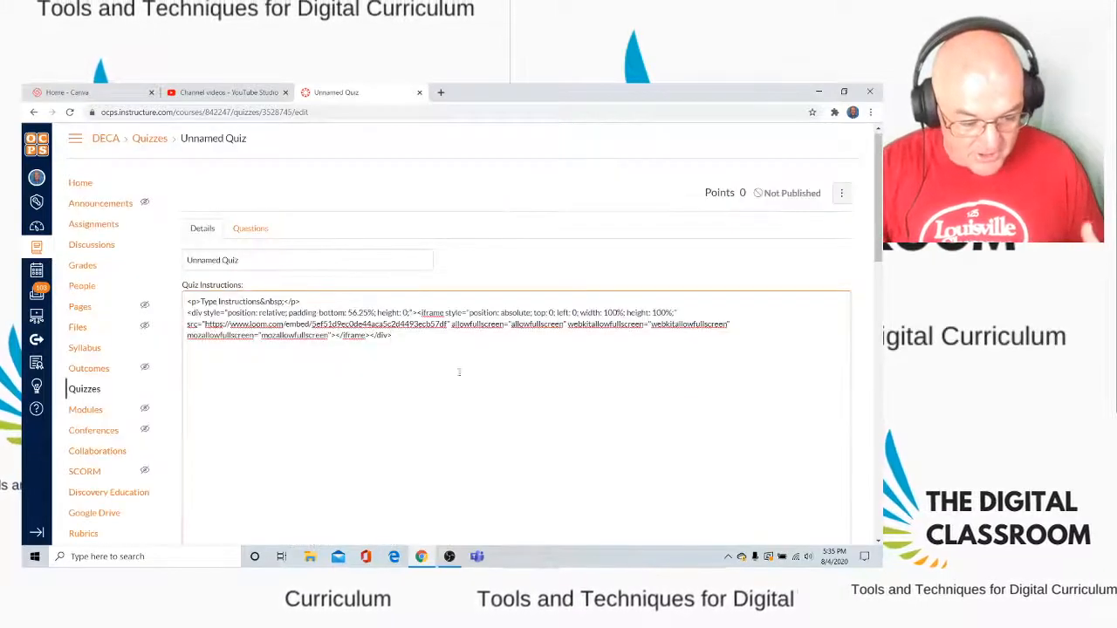
drag(392, 336, 188, 313)
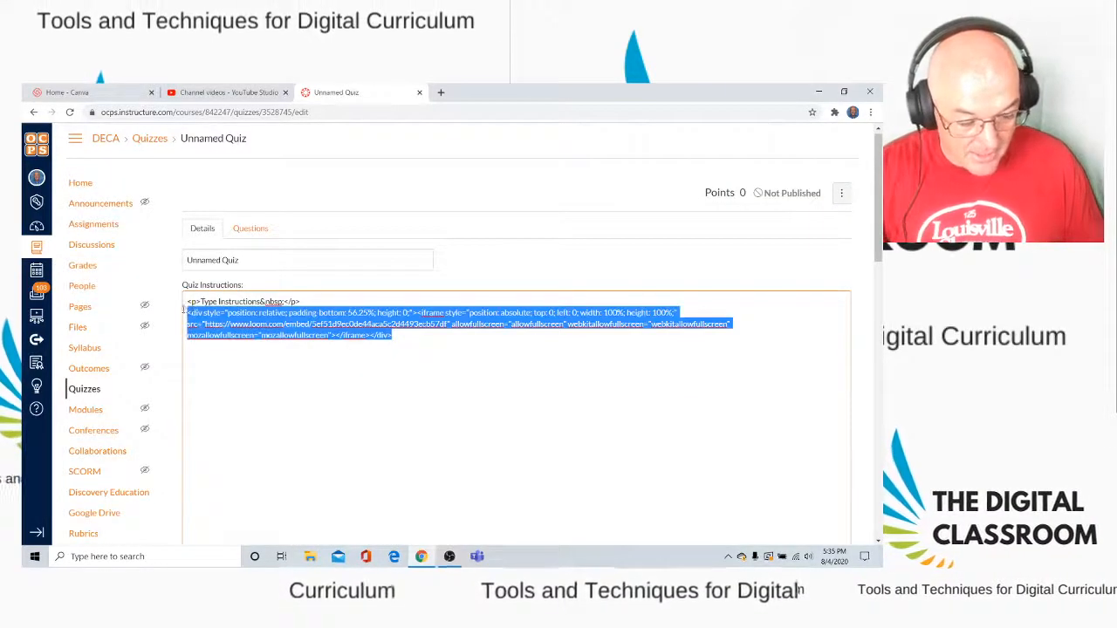
key(Delete)
scroll(616, 356, down, 1)
scroll(615, 356, down, 3)
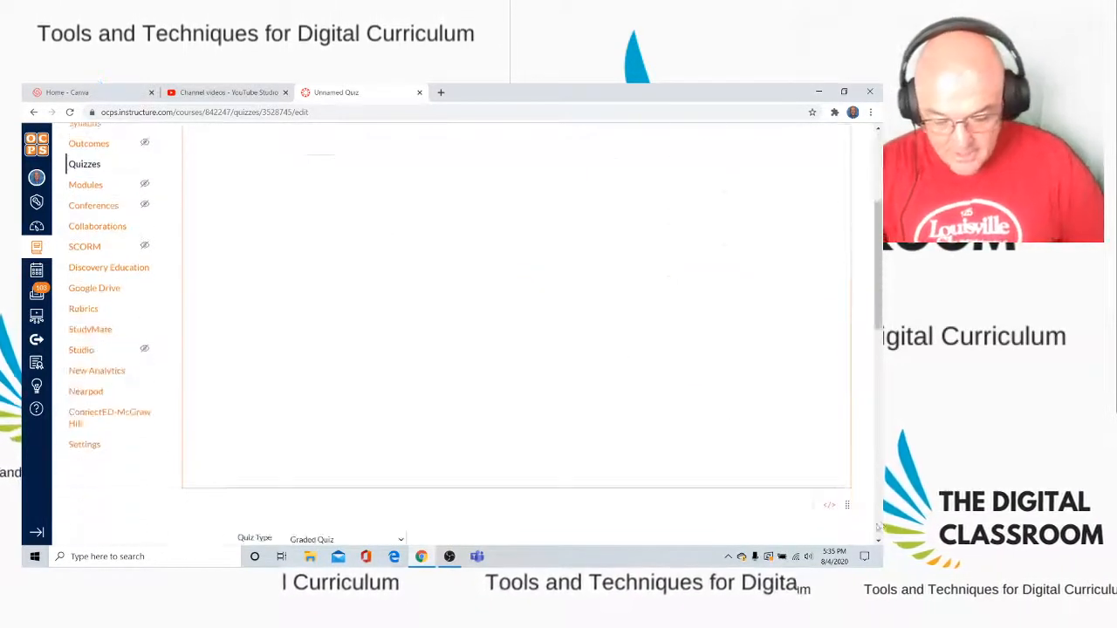
click(830, 506)
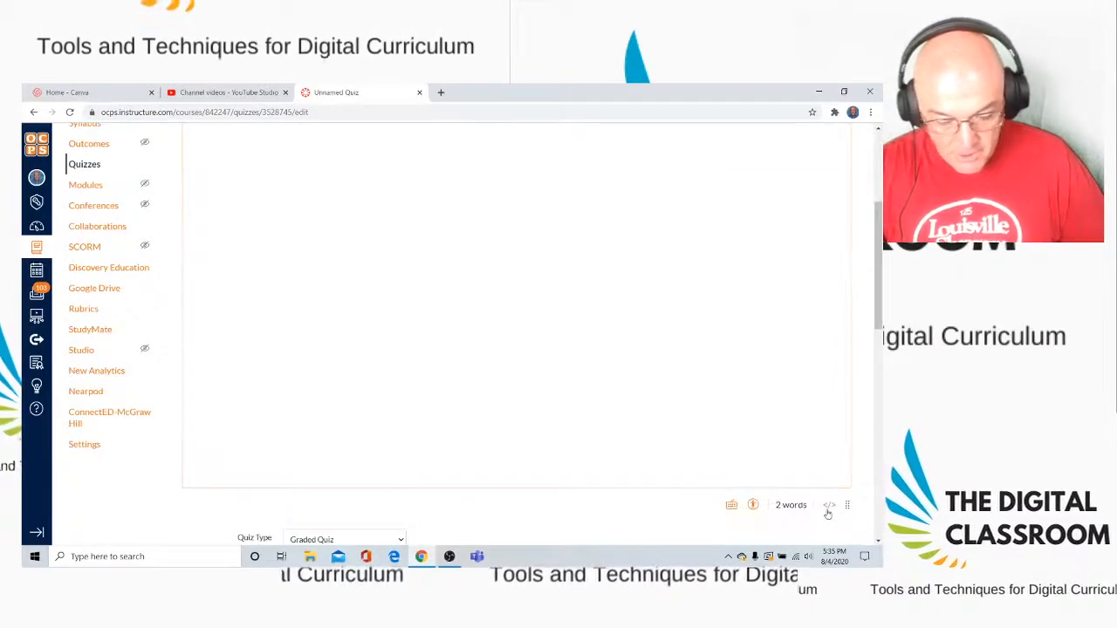
scroll(680, 449, up, 2)
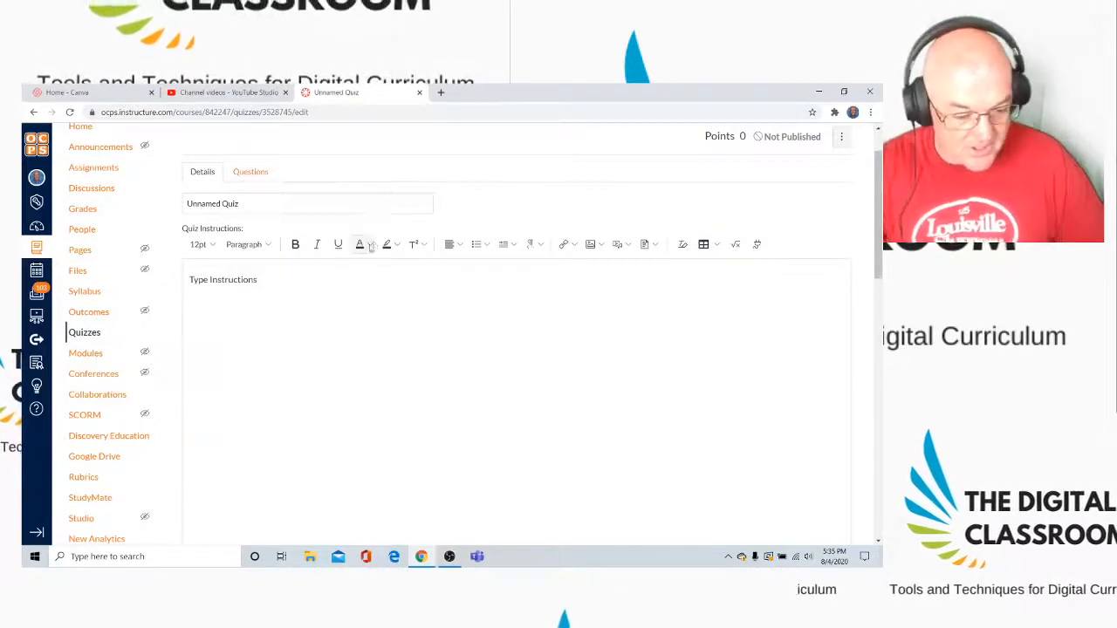
- Switch to YouTube Studio, open the details of the "Using Multimedia in the Classroom" video and copy its video link
click(215, 92)
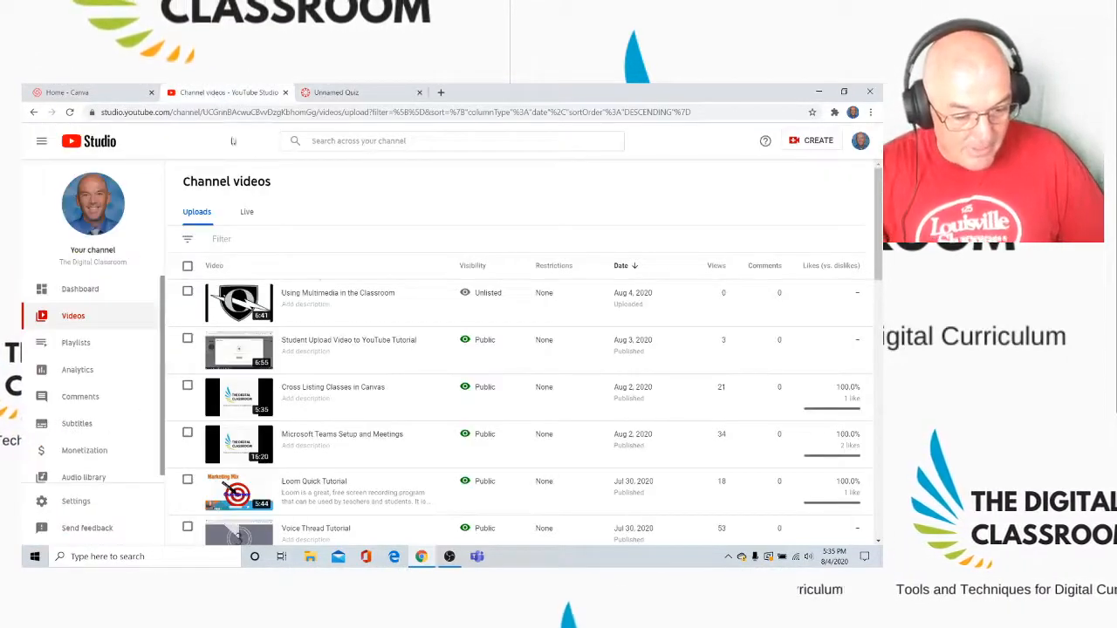
mouse_move(292, 306)
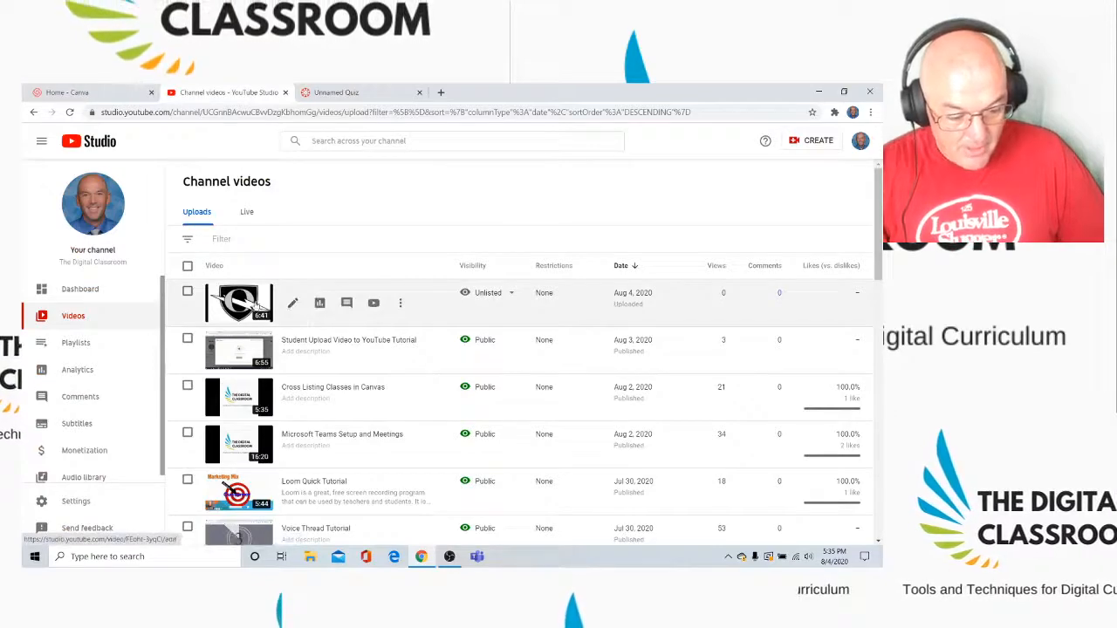
click(258, 301)
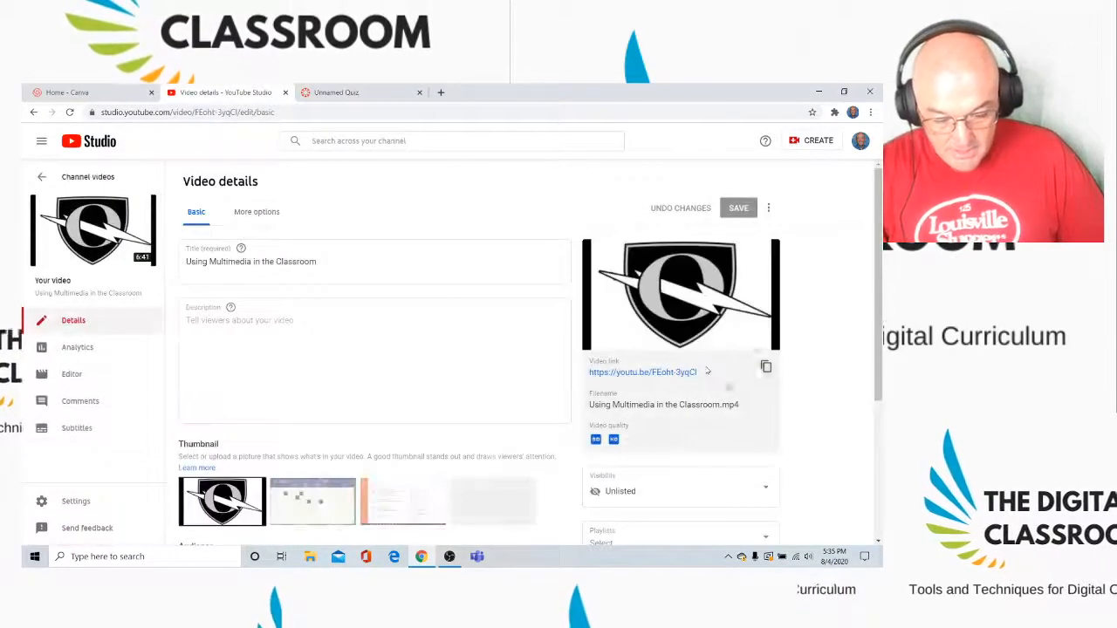
drag(707, 372, 592, 375)
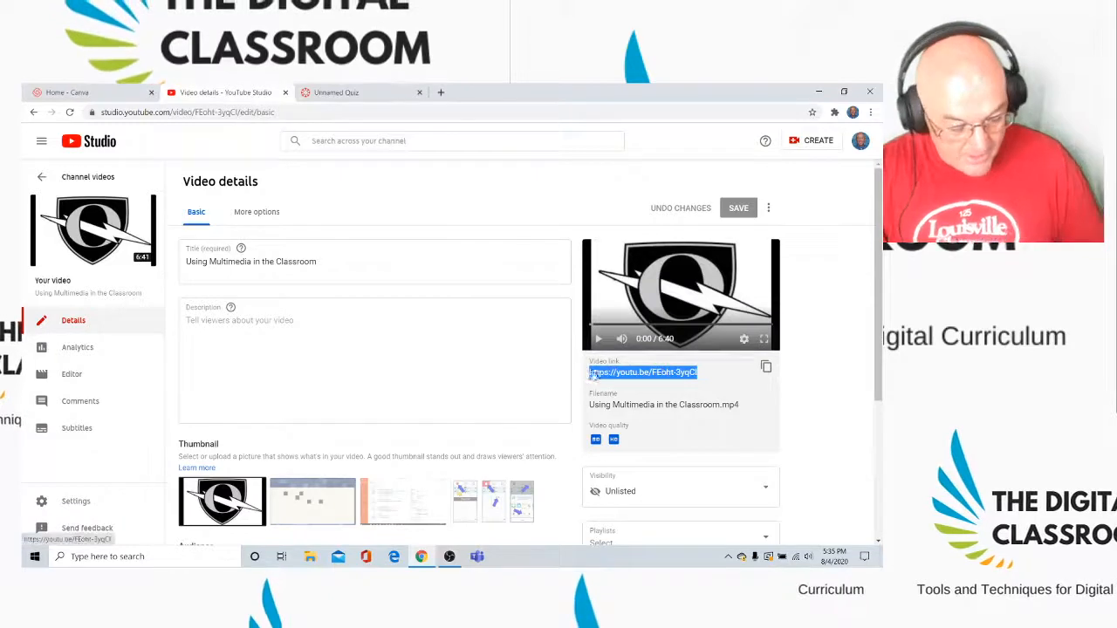
- Return to the Canvas quiz and start an external link below the instruction text, using the copied YouTube video link as its address
click(349, 92)
click(203, 296)
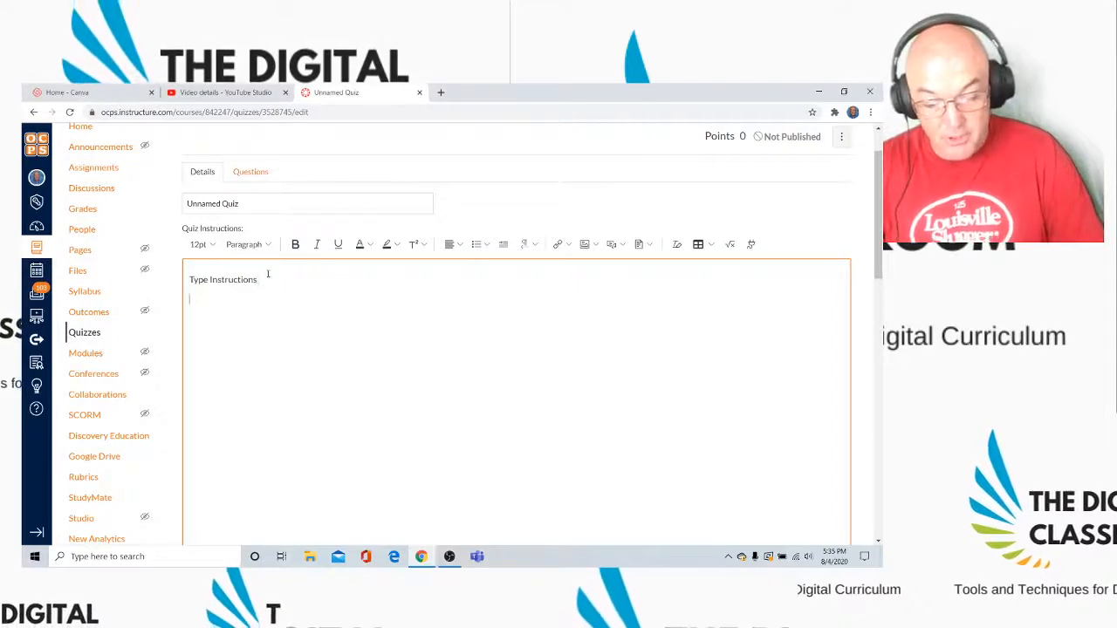
click(568, 245)
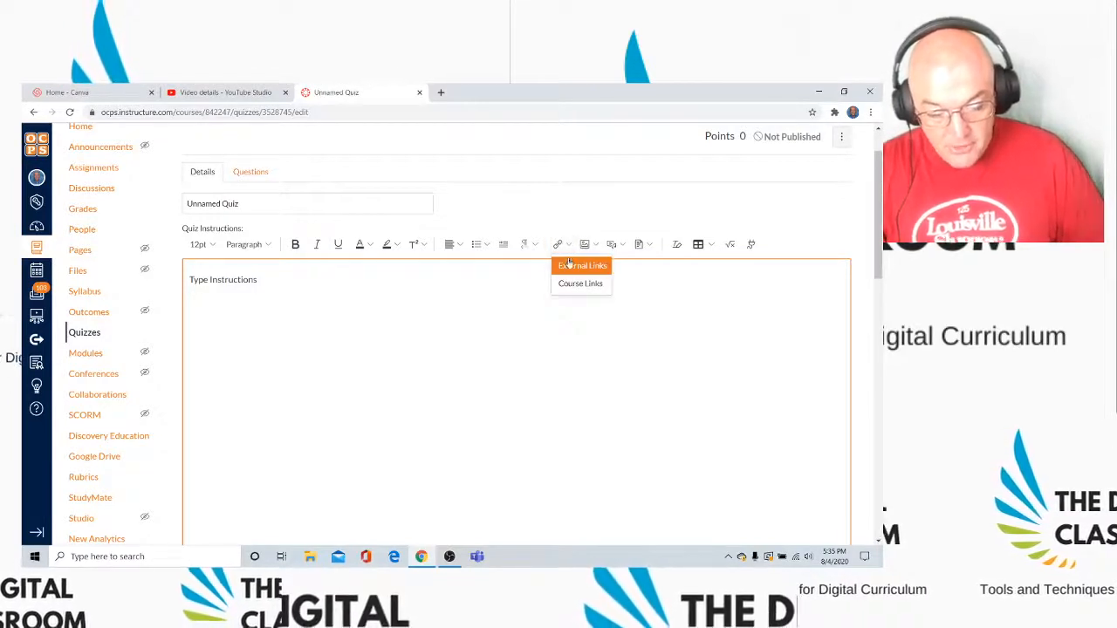
click(569, 266)
click(290, 367)
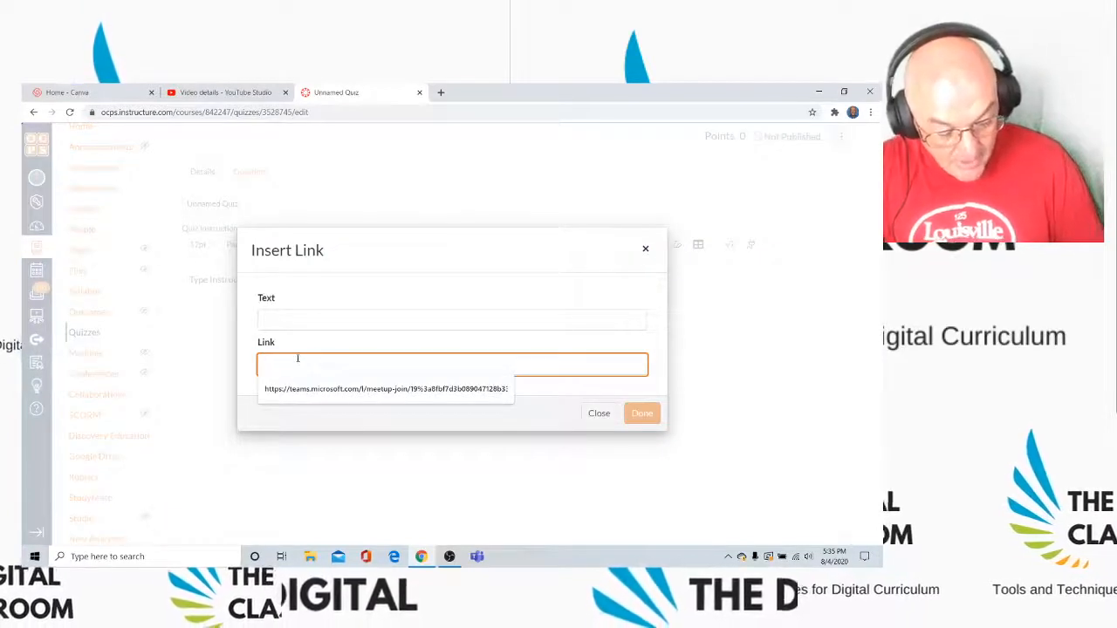
text(https://youtu.be/FEoht-3vqCI)
- Set the link text to "Multimedia in the Classroom Video Lesson" and insert the link into the quiz instructions
click(302, 311)
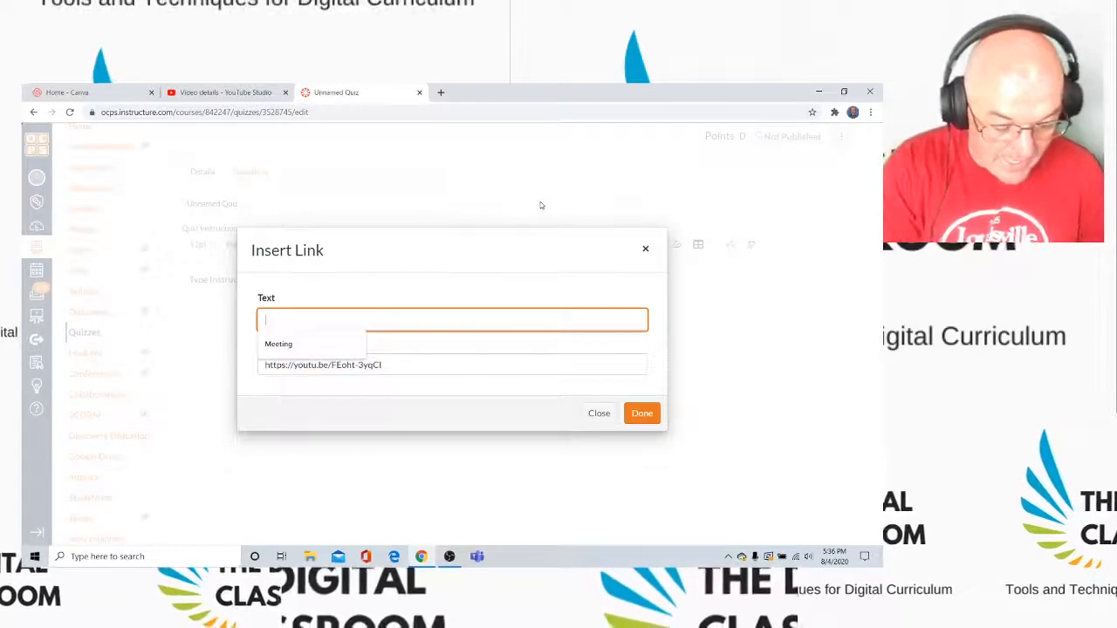
text(Multime)
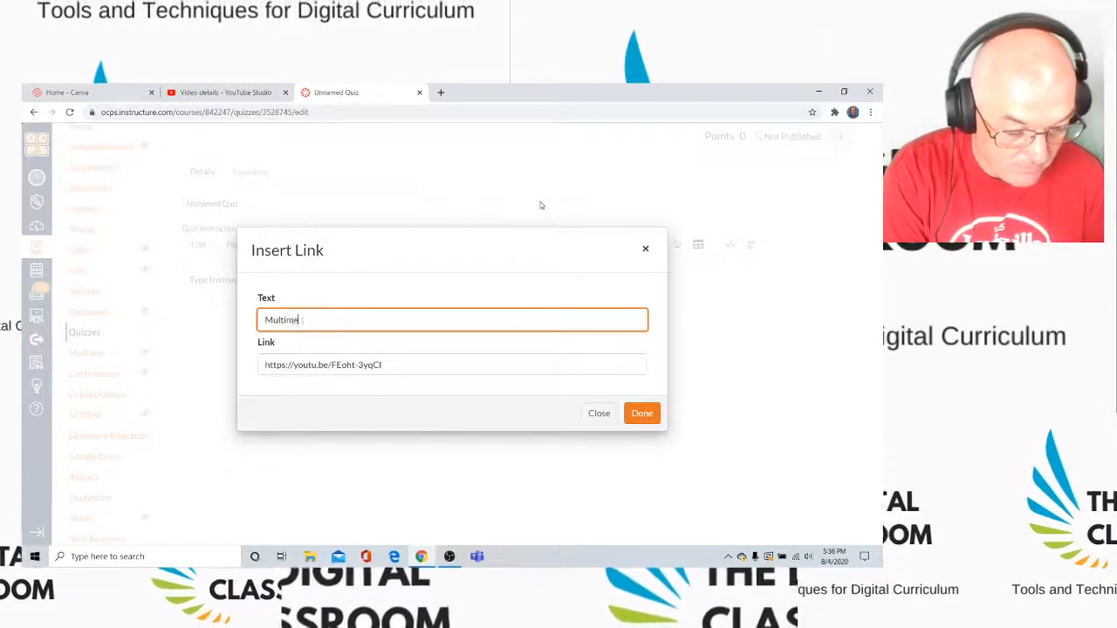
text(dia in the Classroom)
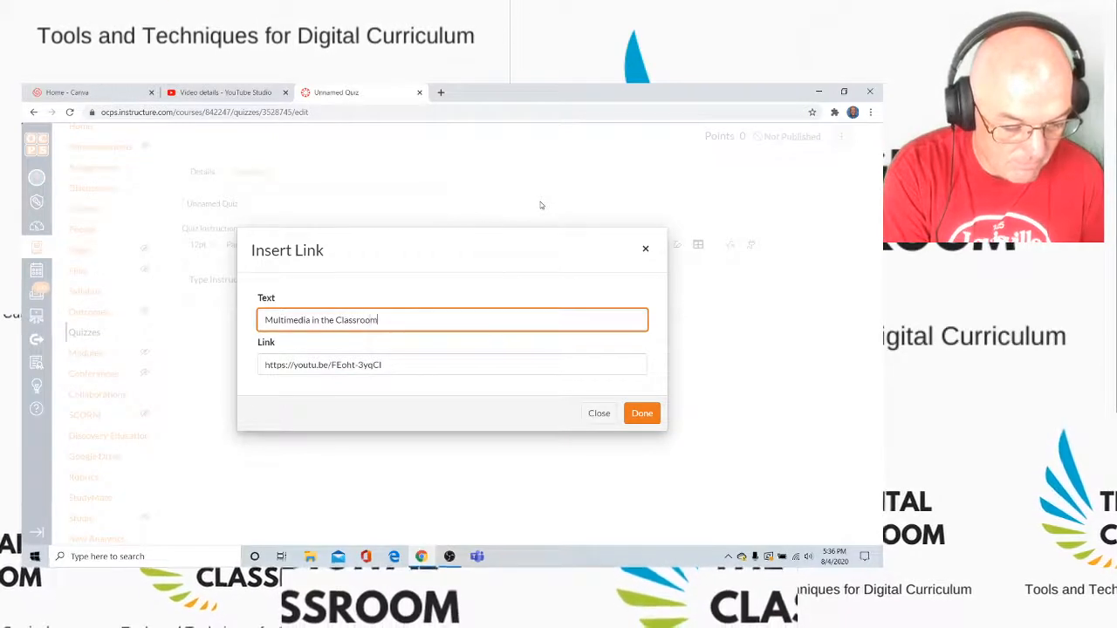
text( Video Lesson)
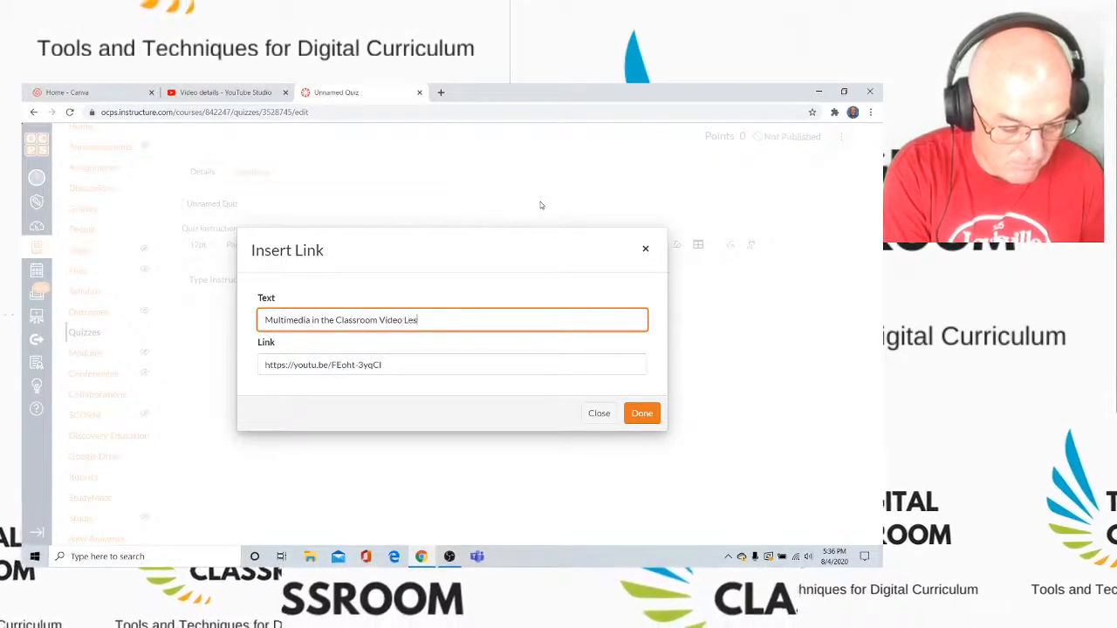
click(646, 414)
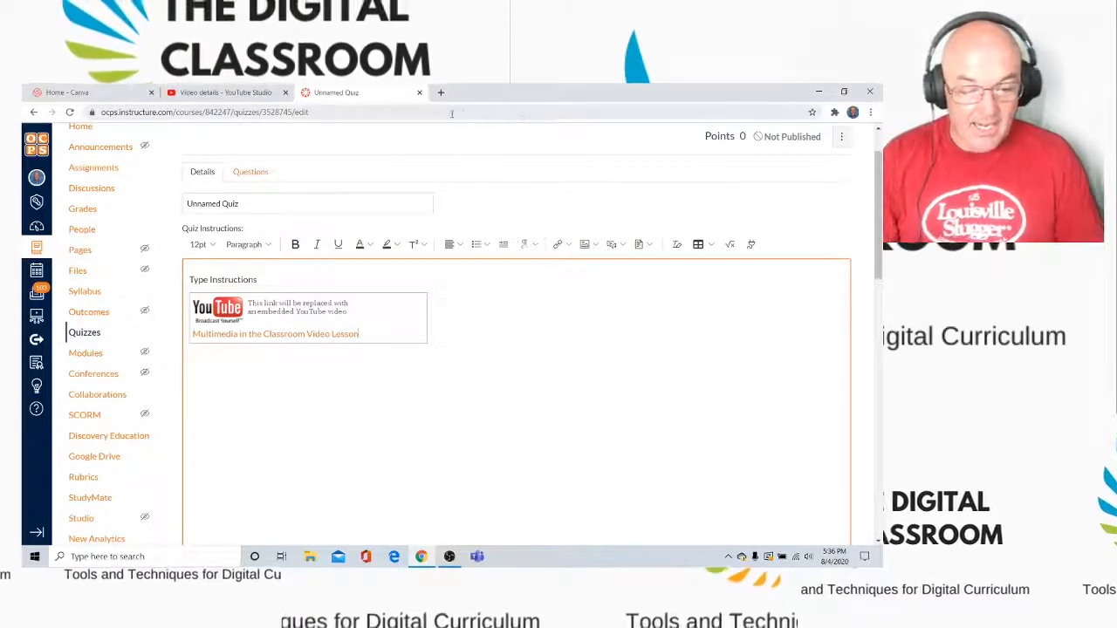
- Look over the quiz instructions and options, and save the quiz without publishing it
scroll(523, 349, down, 5)
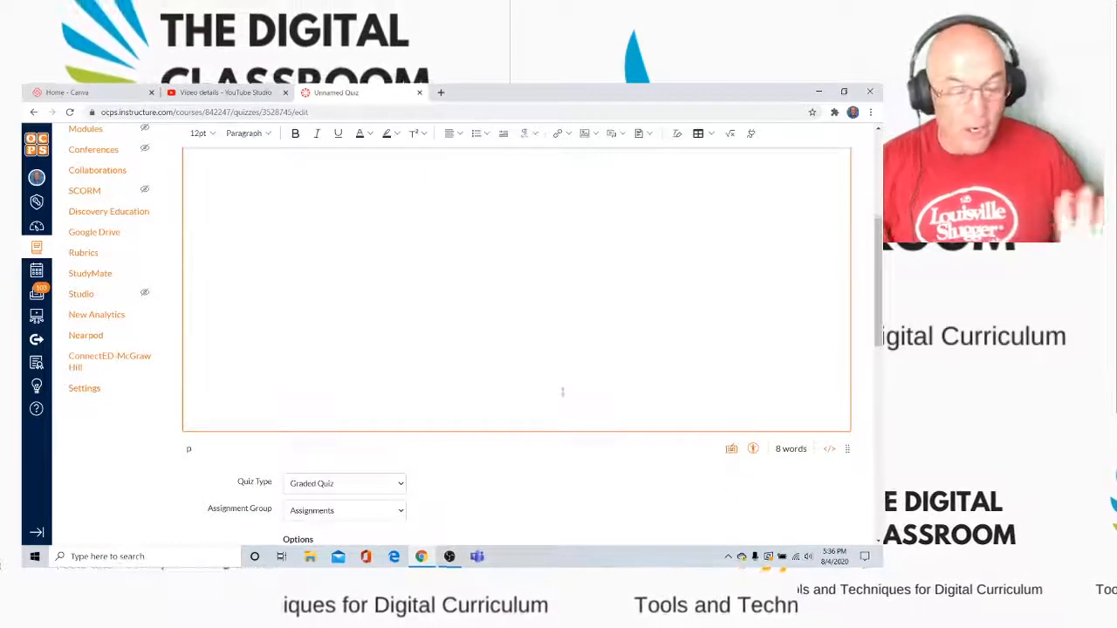
scroll(562, 392, up, 5)
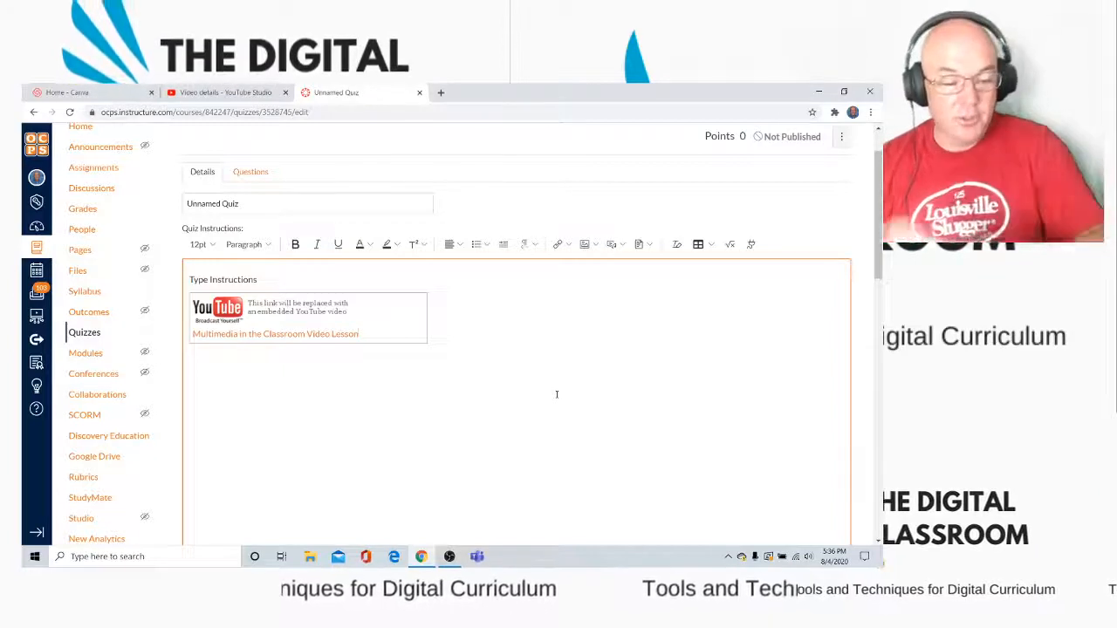
scroll(555, 397, down, 1)
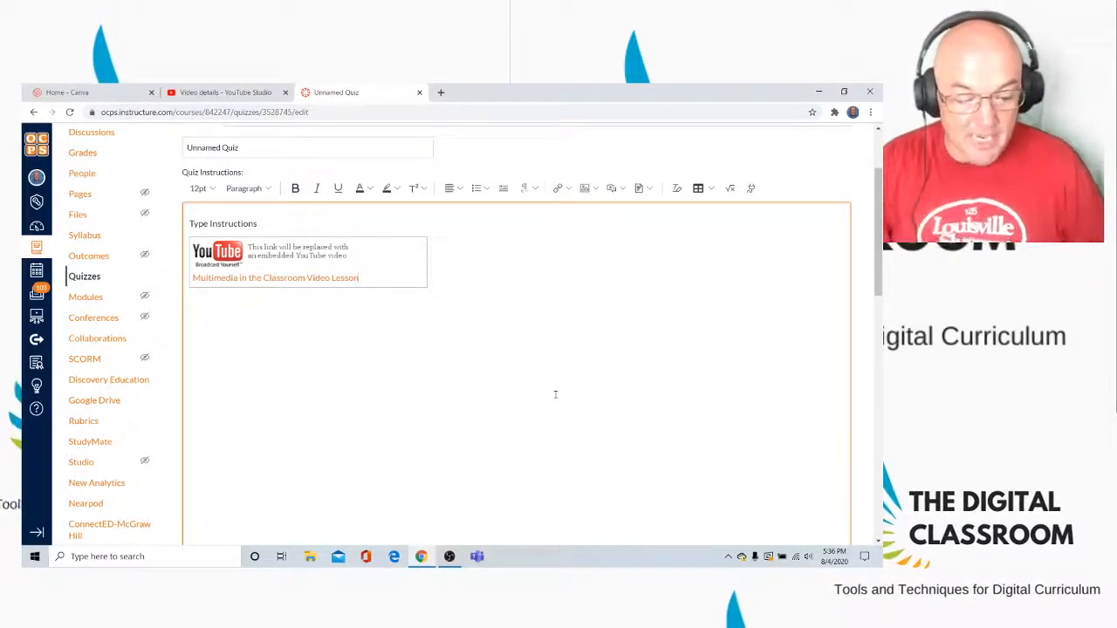
scroll(566, 399, down, 15)
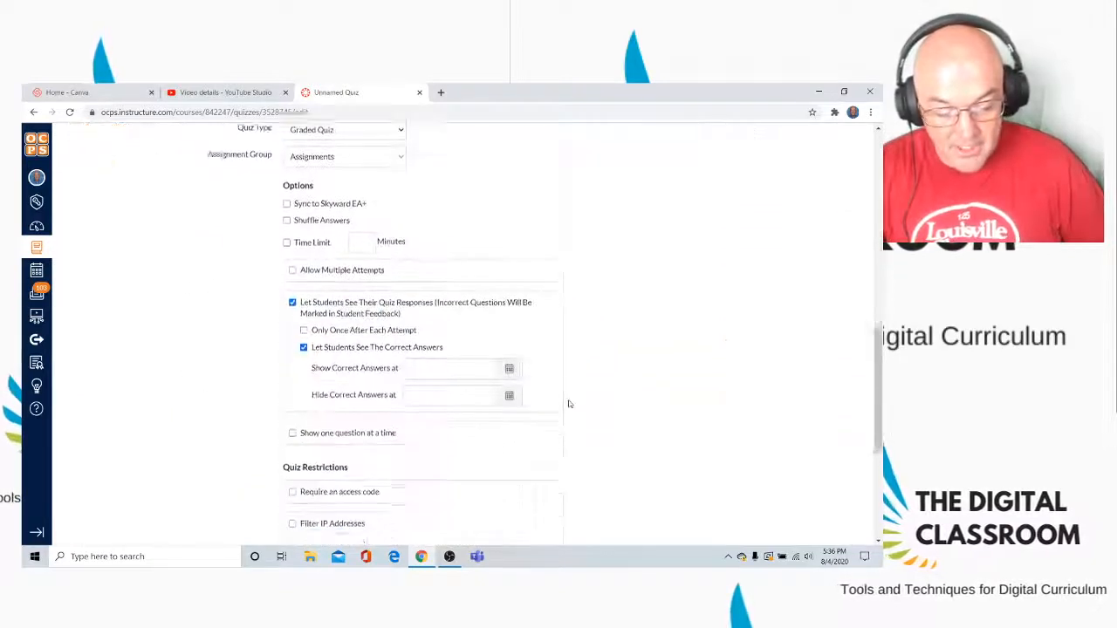
scroll(565, 396, down, 3)
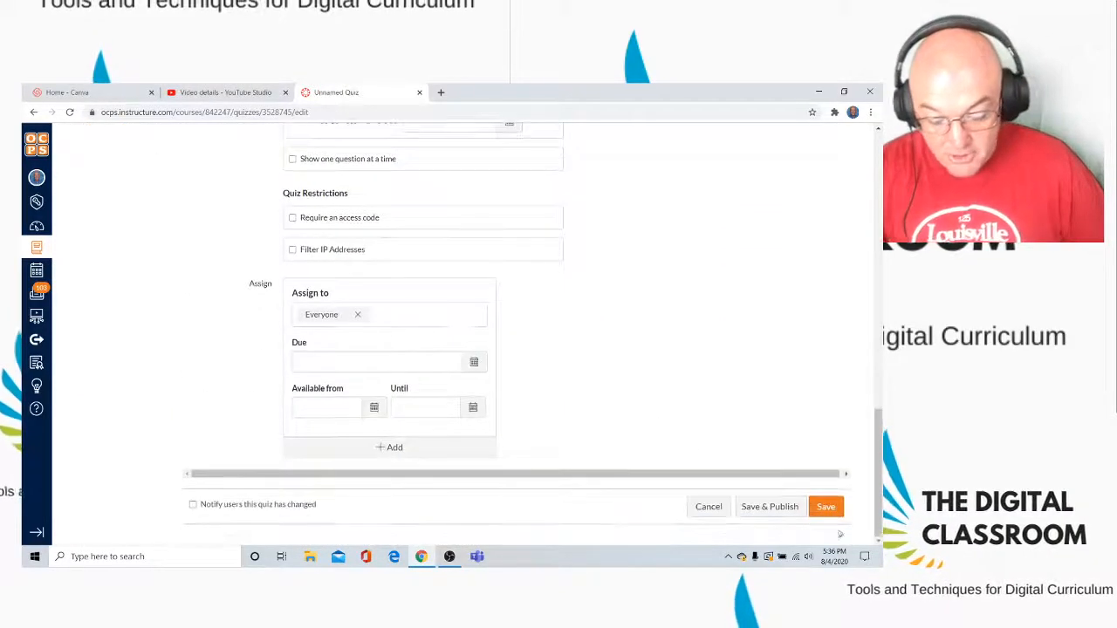
click(819, 506)
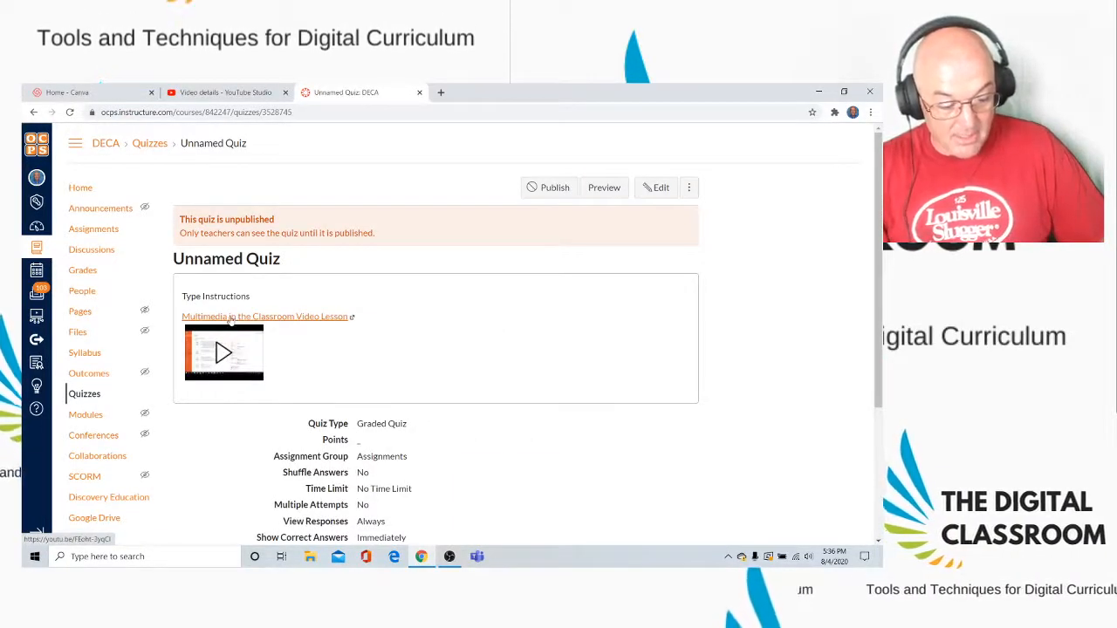
- Test the video lesson link in the saved quiz, close the YouTube page it opens, and review the quiz details
click(231, 317)
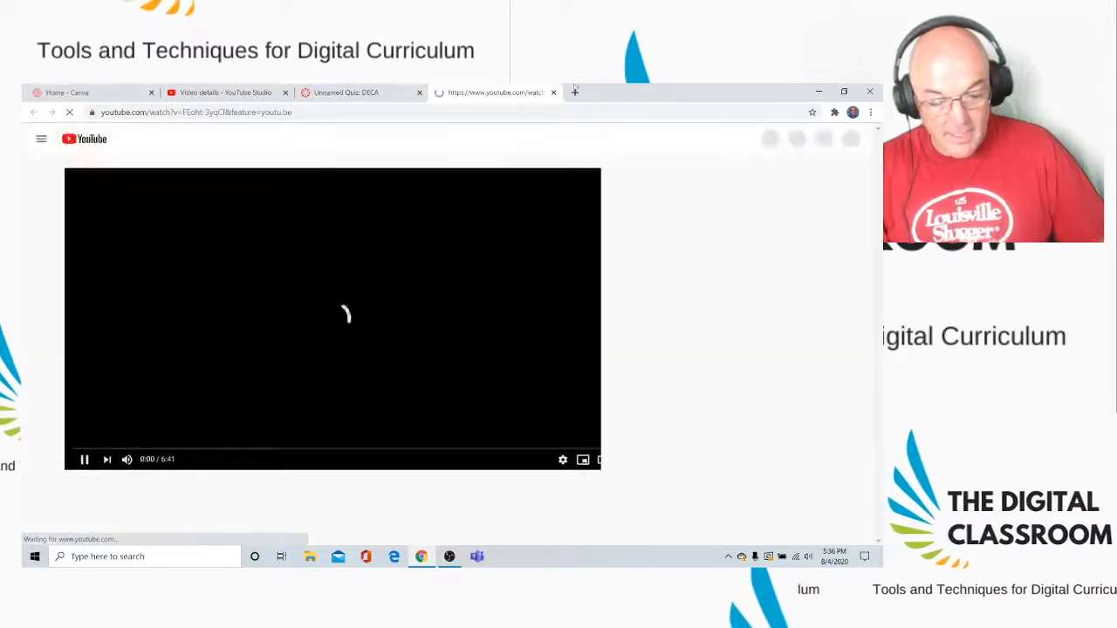
click(554, 93)
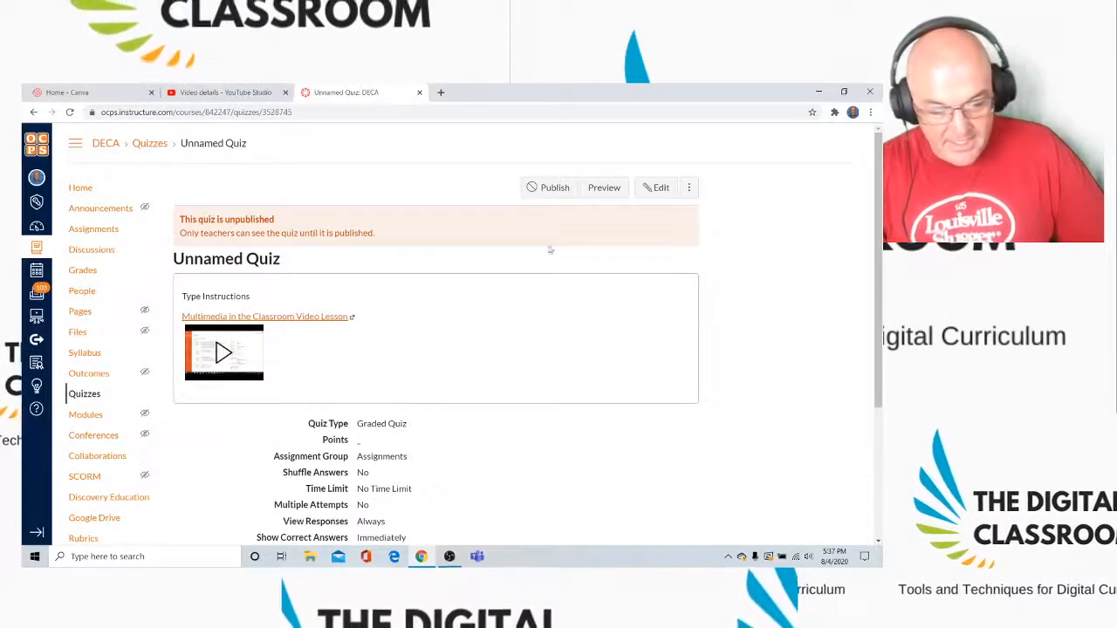
scroll(395, 499, down, 3)
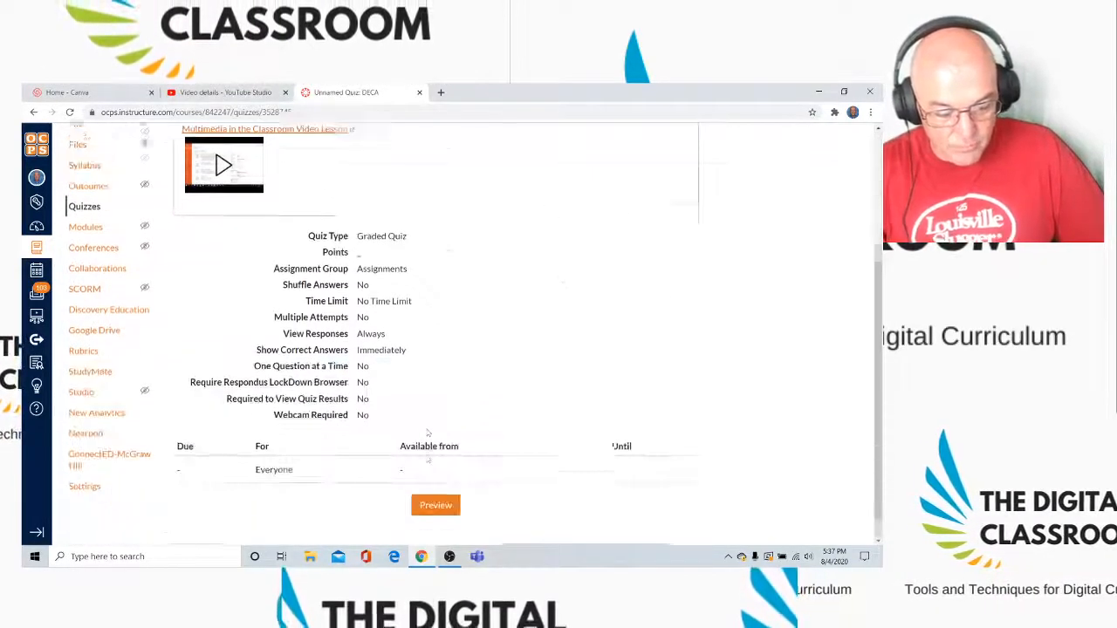
scroll(395, 499, up, 3)
- Switch to OBS and hide the Display Capture source
click(449, 557)
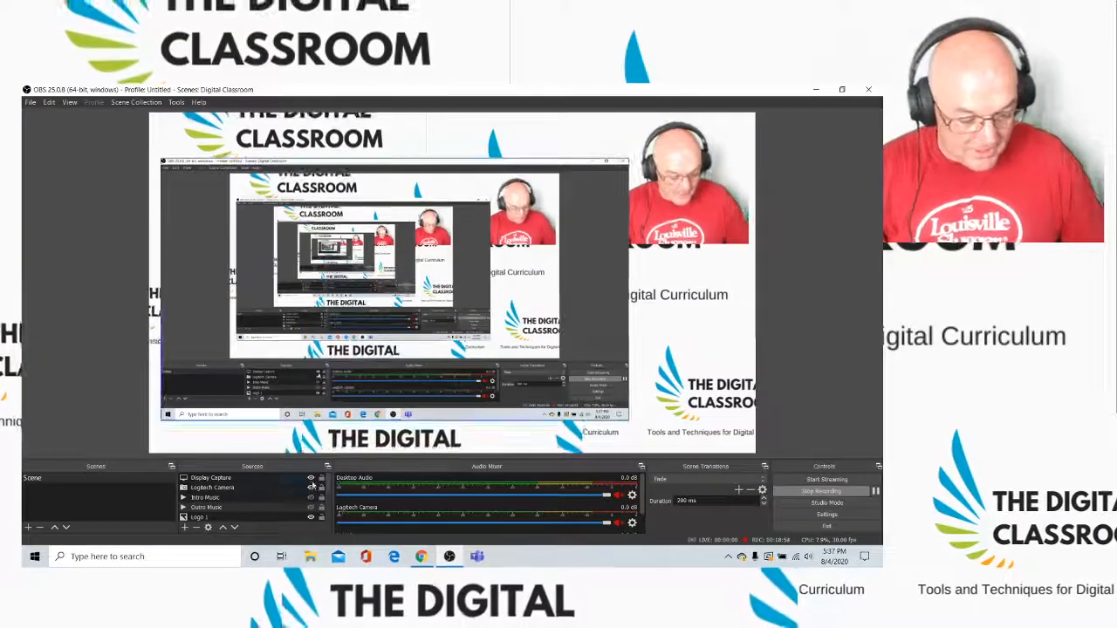
click(311, 479)
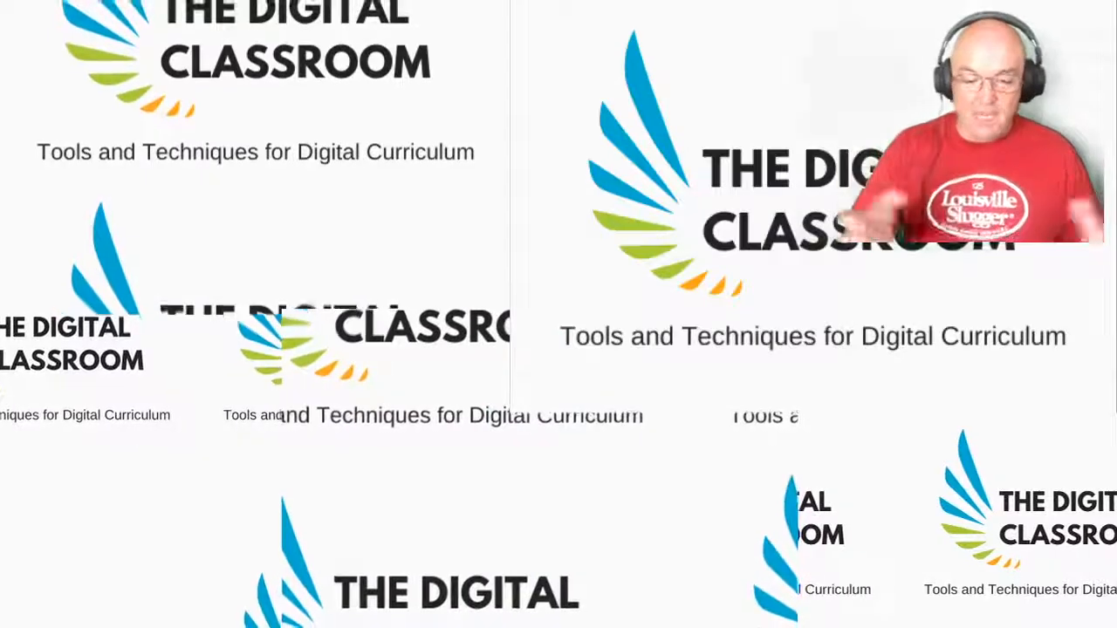